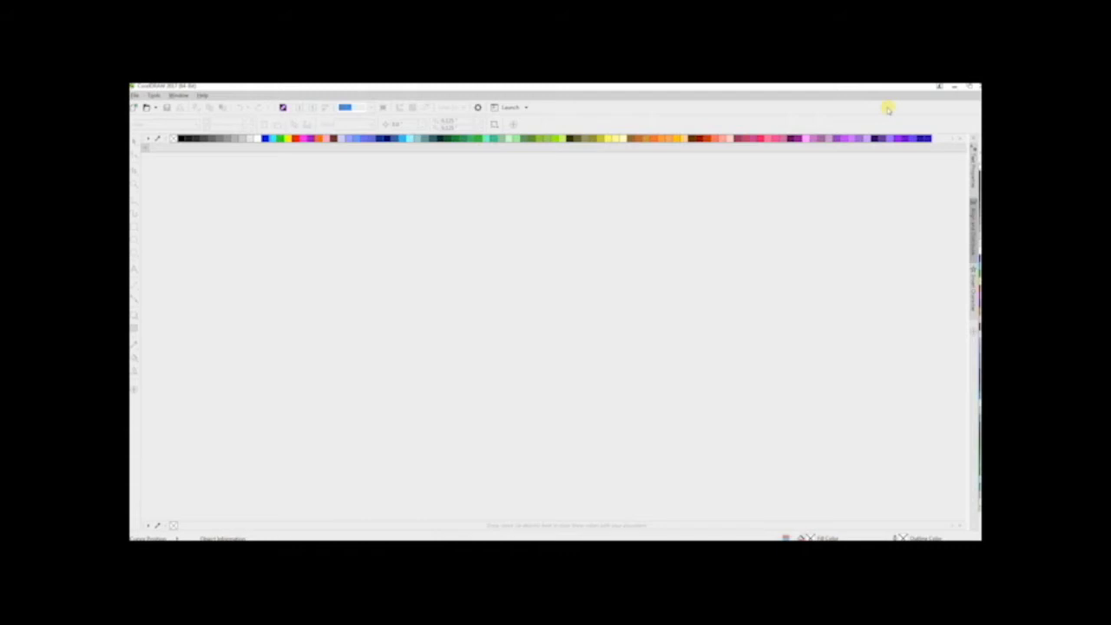
Create a new Letter-size document with the default settings.
{"action": "key", "text": "ctrl+n"}
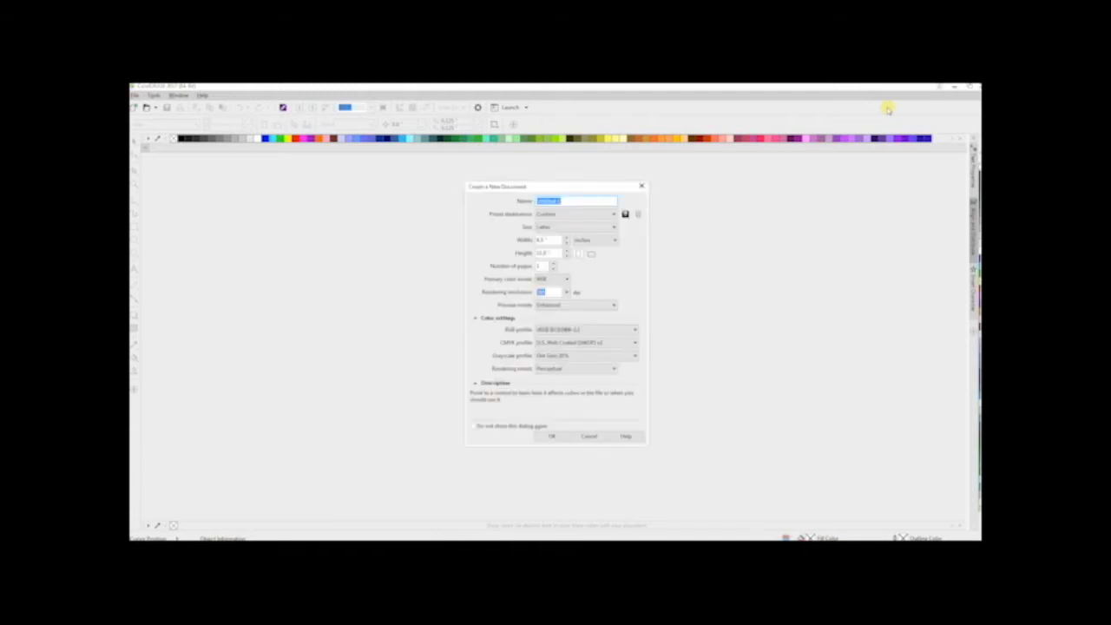
{"action": "key", "text": "Return"}
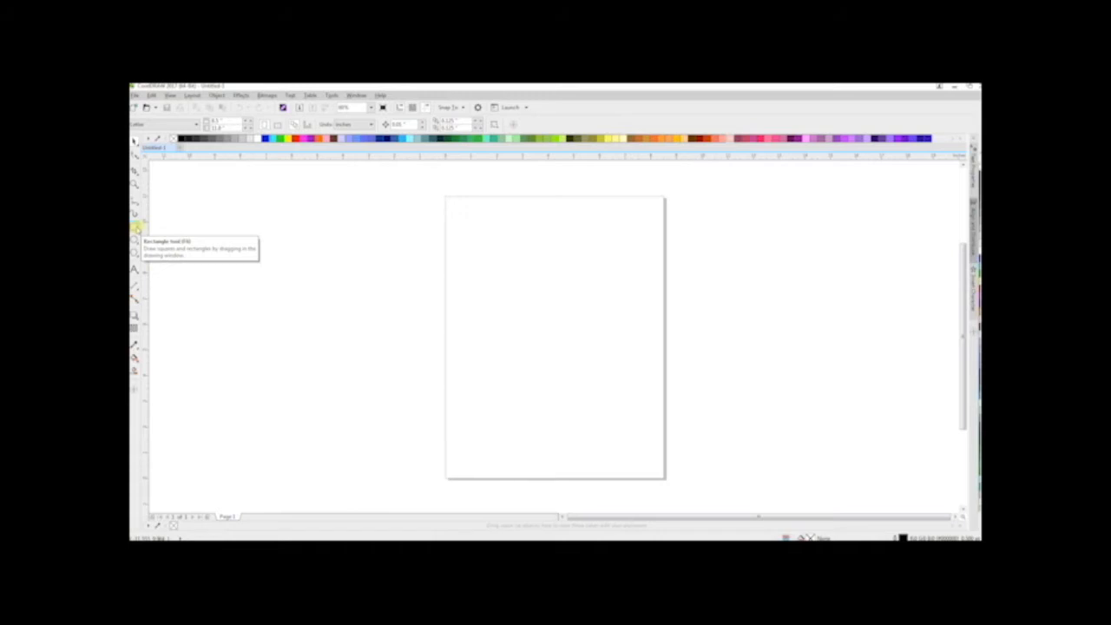
Draw a rectangle on the page and set its size to 6 by 8 inches.
{"action": "left_click", "coordinate": [136, 227]}
{"action": "left_click_drag", "start_coordinate": [482, 229], "coordinate": [636, 434]}
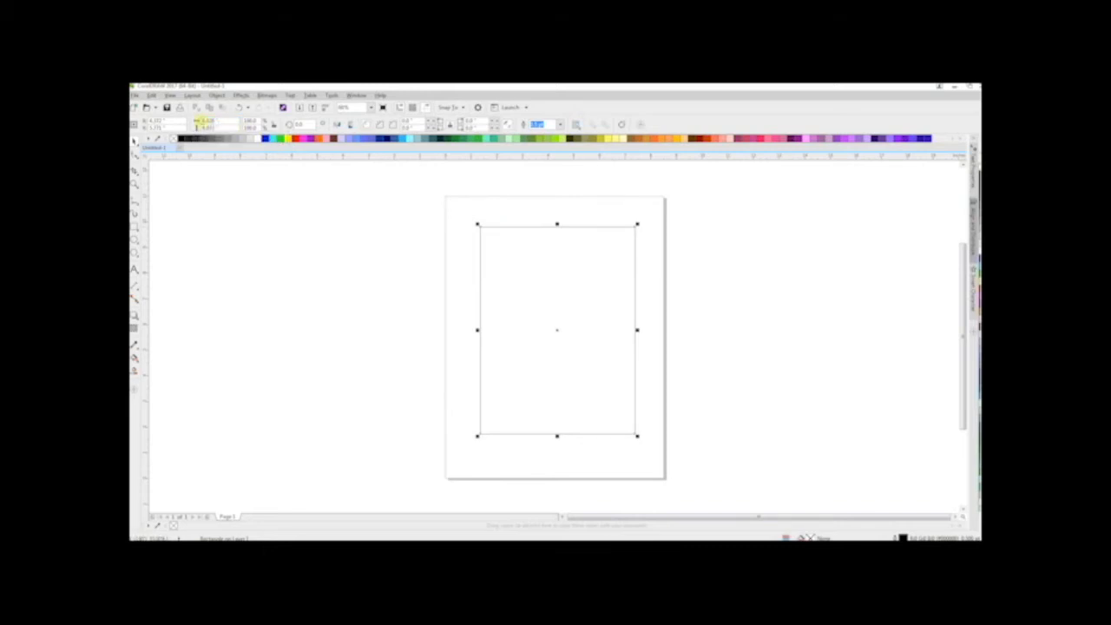
{"action": "left_click", "coordinate": [217, 121]}
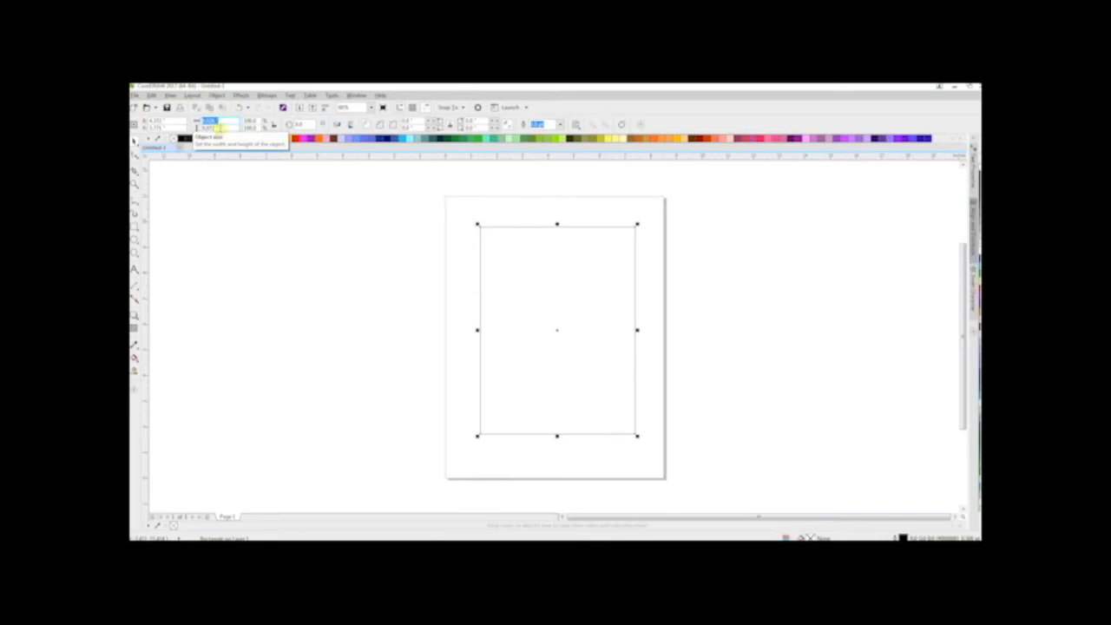
{"action": "type", "text": "8"}
{"action": "key", "text": "Tab"}
{"action": "type", "text": "1"}
{"action": "key", "text": "Return"}
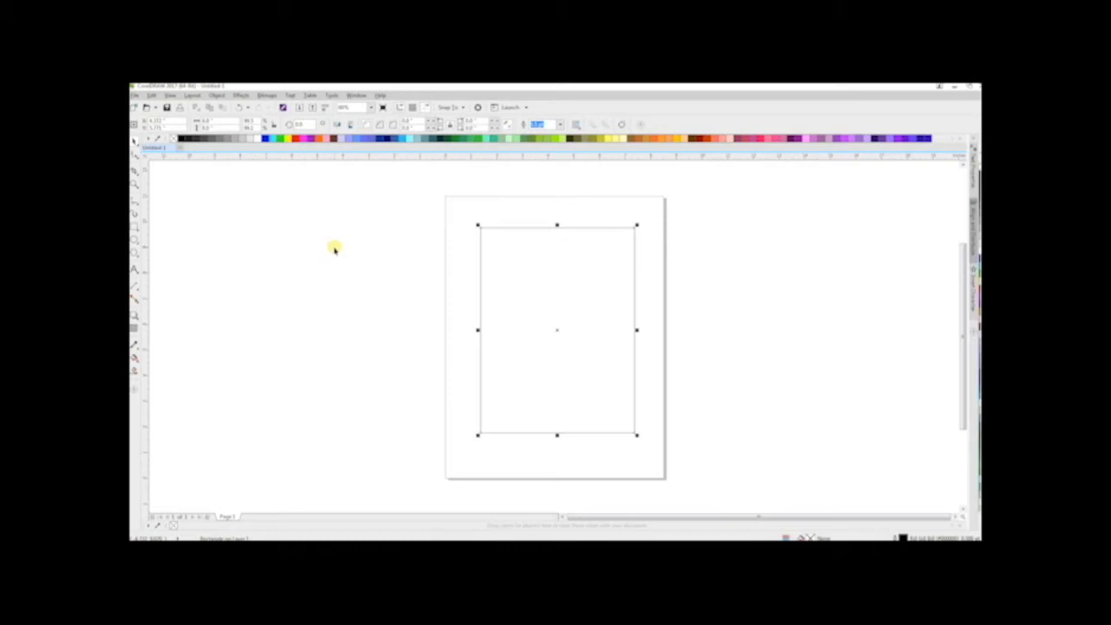
Center the rectangle on the page and paste a copy of it in the same place.
{"action": "key", "text": "p"}
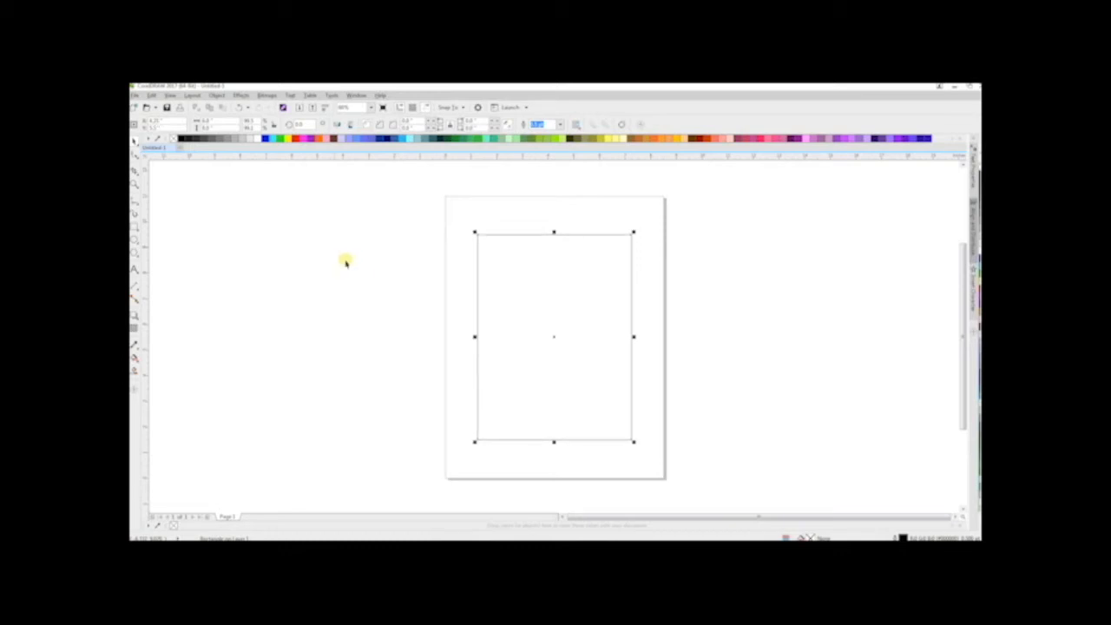
{"action": "left_click", "coordinate": [361, 280]}
{"action": "left_click", "coordinate": [477, 347]}
{"action": "left_click", "coordinate": [153, 94]}
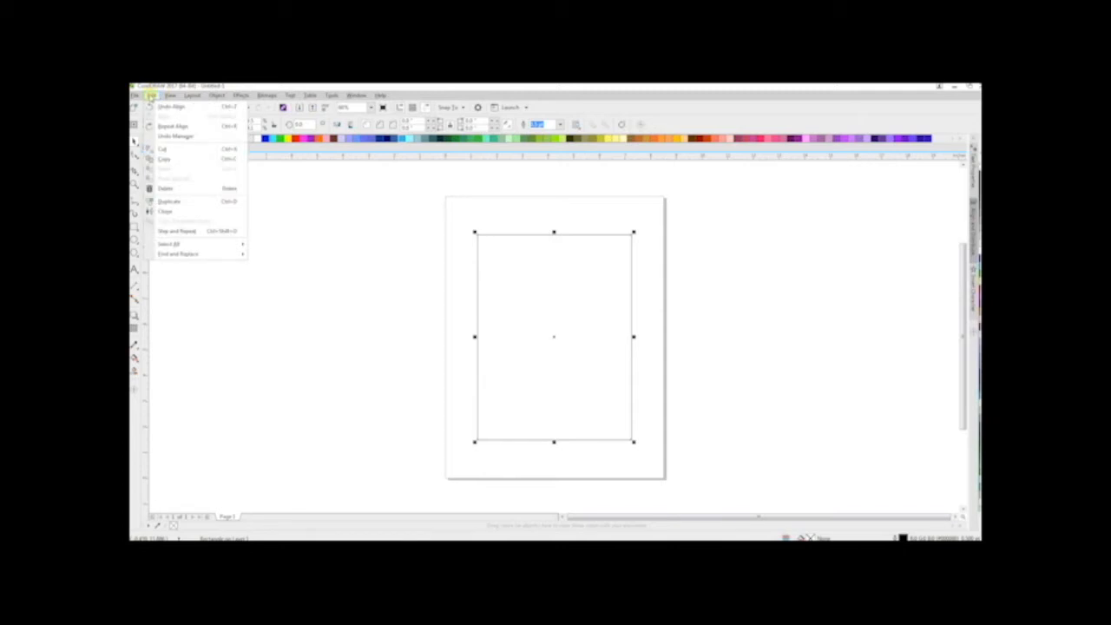
{"action": "left_click", "coordinate": [173, 160]}
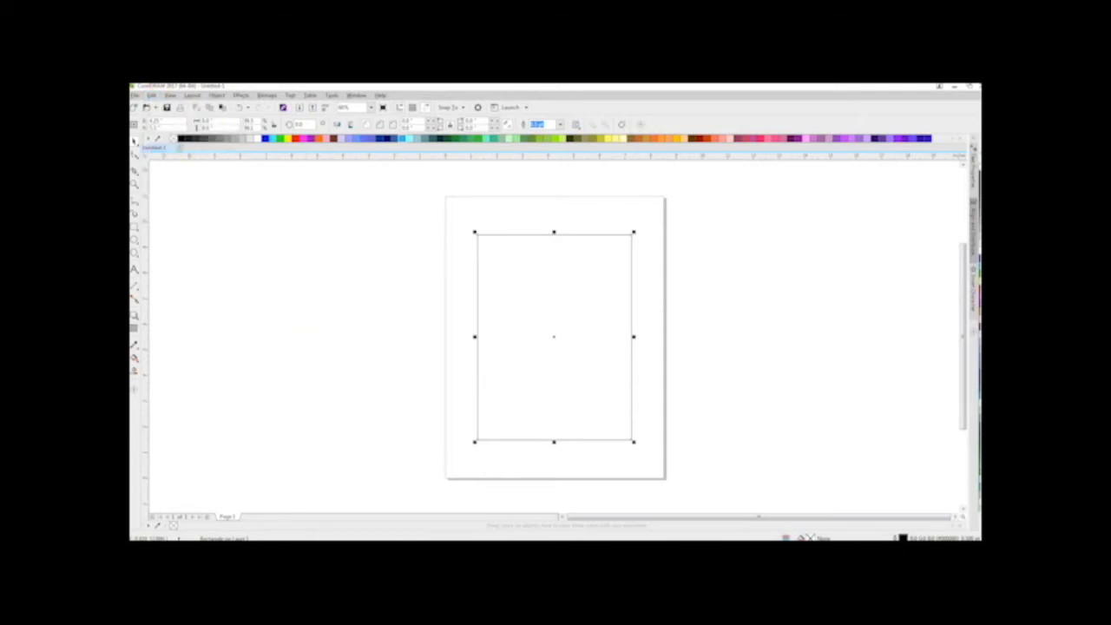
{"action": "left_click", "coordinate": [153, 95]}
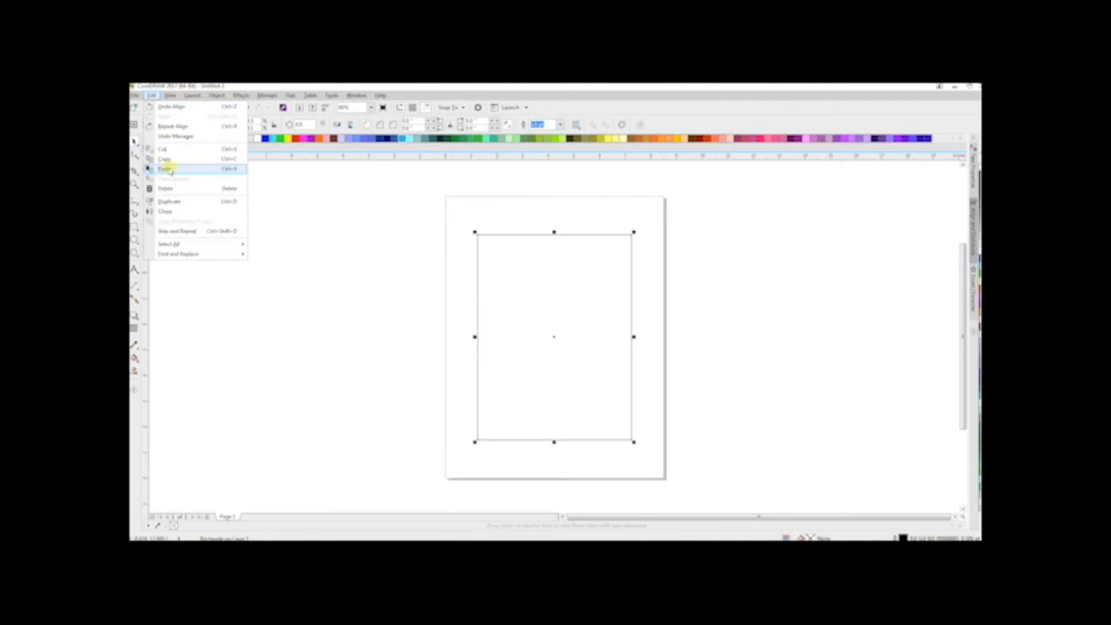
{"action": "left_click", "coordinate": [234, 171]}
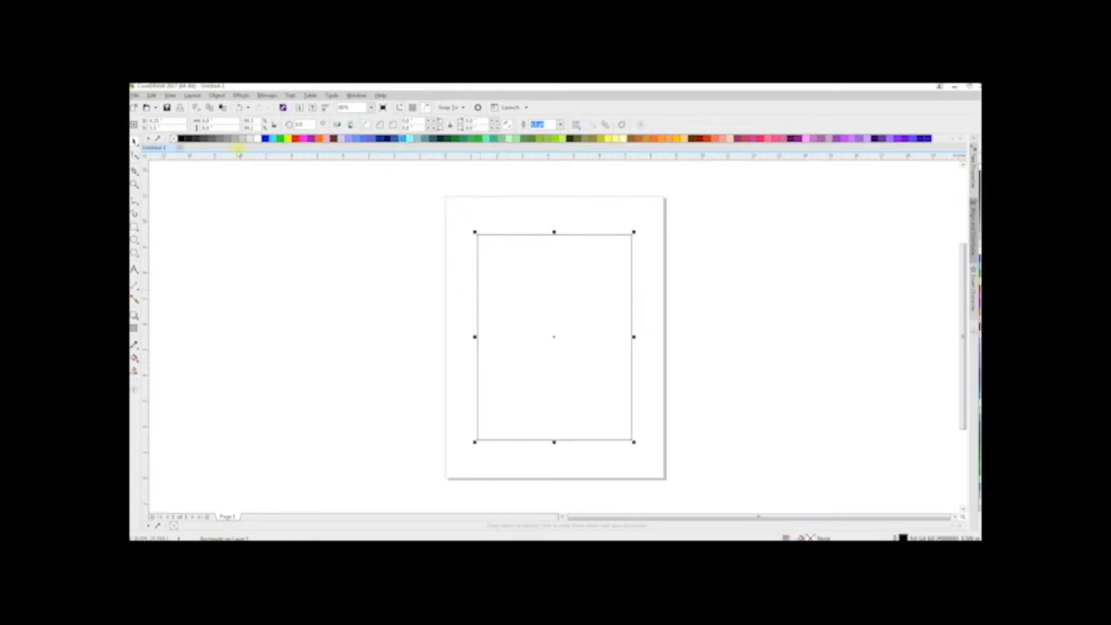
Resize the pasted rectangle to 6.125 inches wide and 8.125 inches high.
{"action": "left_click_drag", "start_coordinate": [220, 121], "coordinate": [201, 121]}
{"action": "type", "text": "6"}
{"action": "key", "text": "Tab"}
{"action": "type", "text": "1"}
{"action": "key", "text": "Return"}
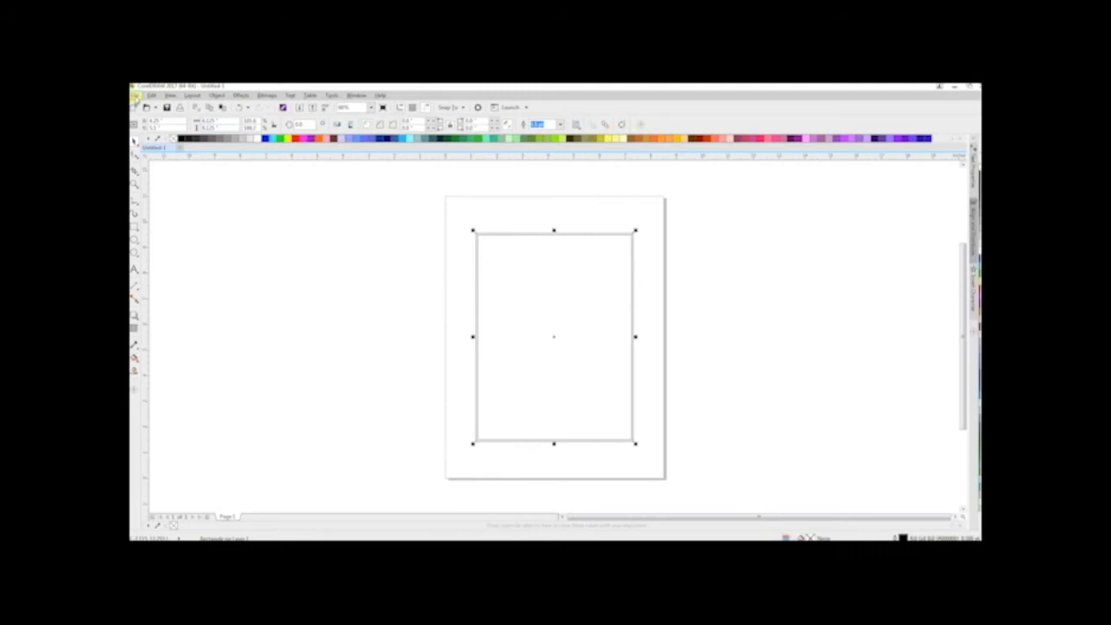
Fill the larger outer rectangle with red from the color palette.
{"action": "scroll", "coordinate": [476, 227], "scroll_direction": "up", "scroll_amount": 2}
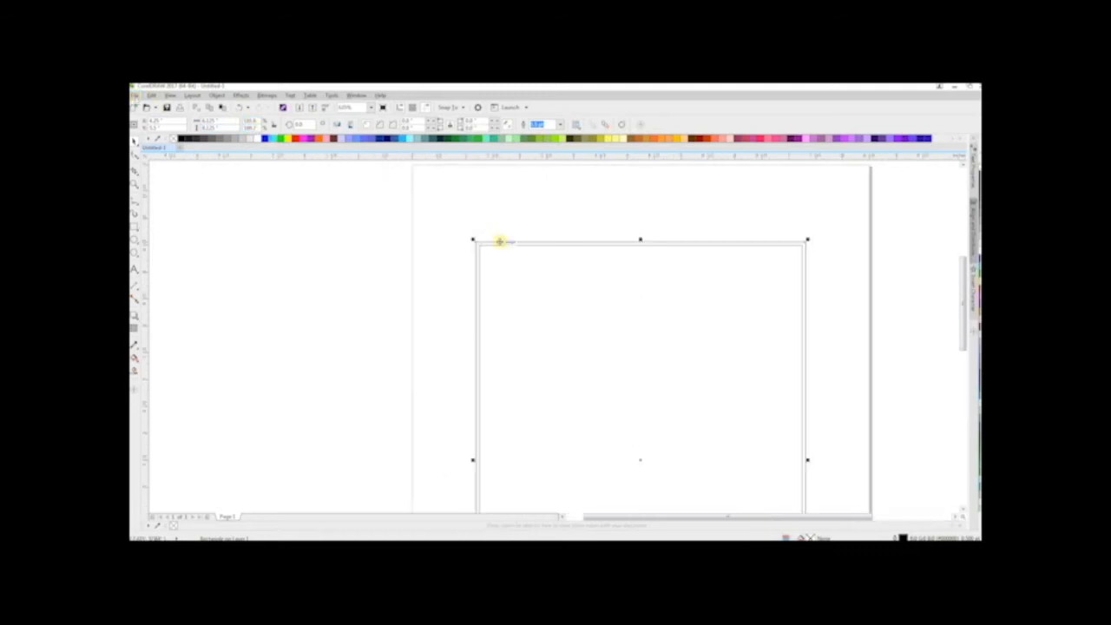
{"action": "scroll", "coordinate": [499, 240], "scroll_direction": "up", "scroll_amount": 1}
{"action": "scroll", "coordinate": [499, 240], "scroll_direction": "down", "scroll_amount": 1}
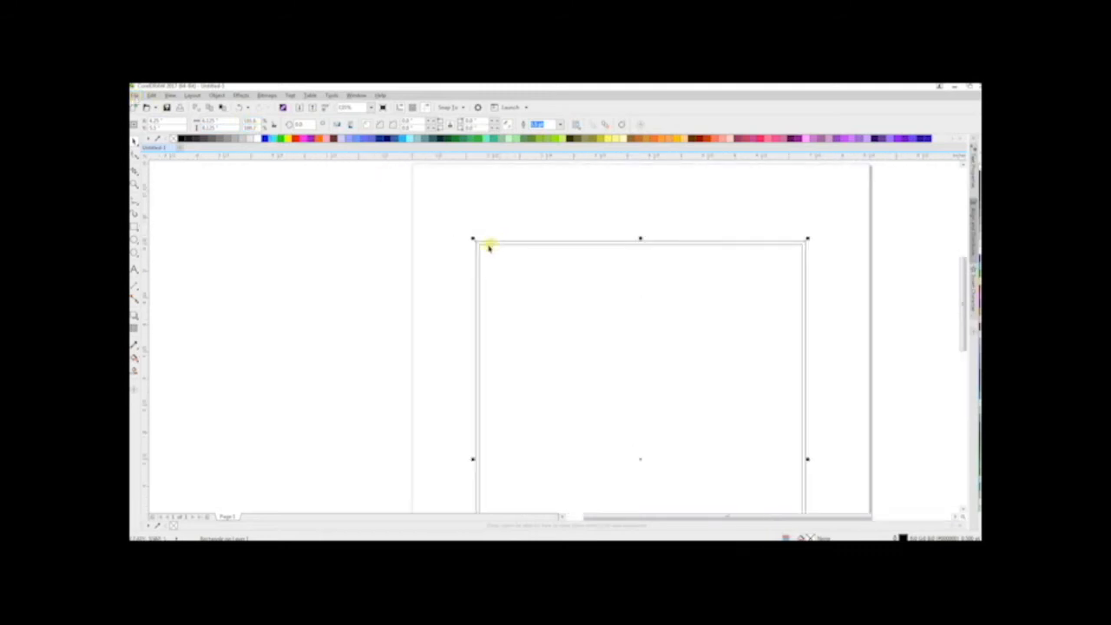
{"action": "left_click", "coordinate": [304, 215]}
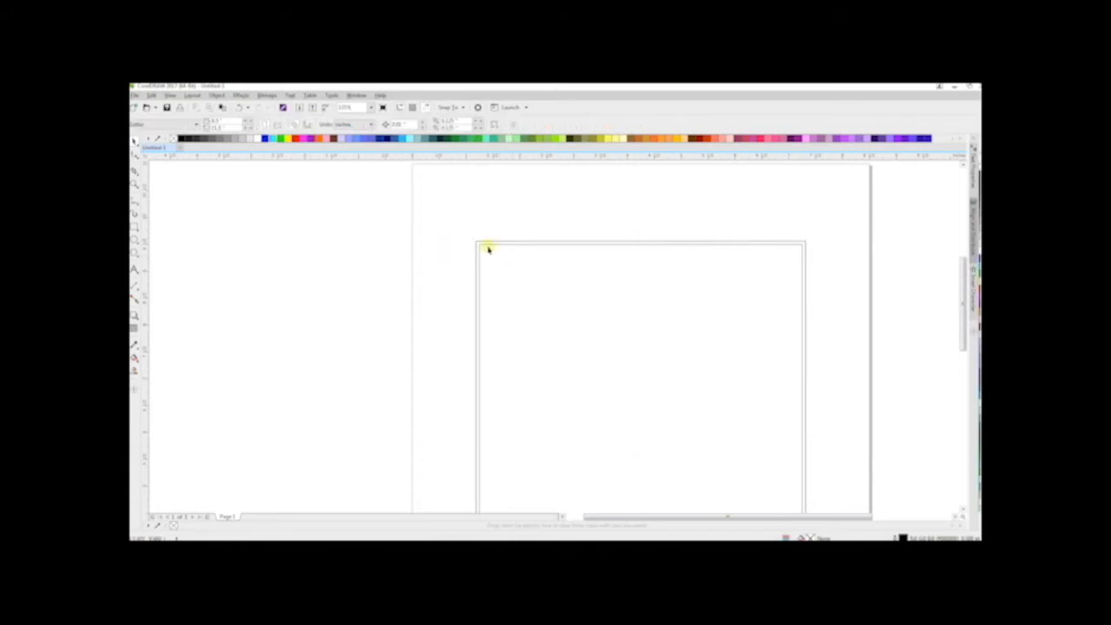
{"action": "left_click", "coordinate": [488, 246]}
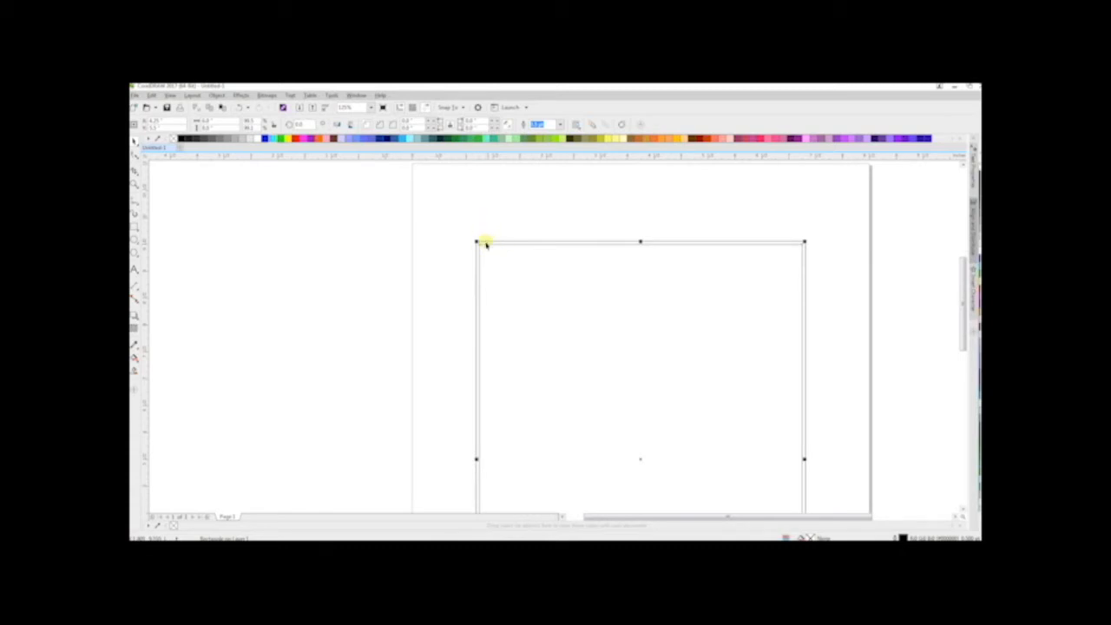
{"action": "left_click", "coordinate": [486, 241]}
{"action": "left_click", "coordinate": [296, 138]}
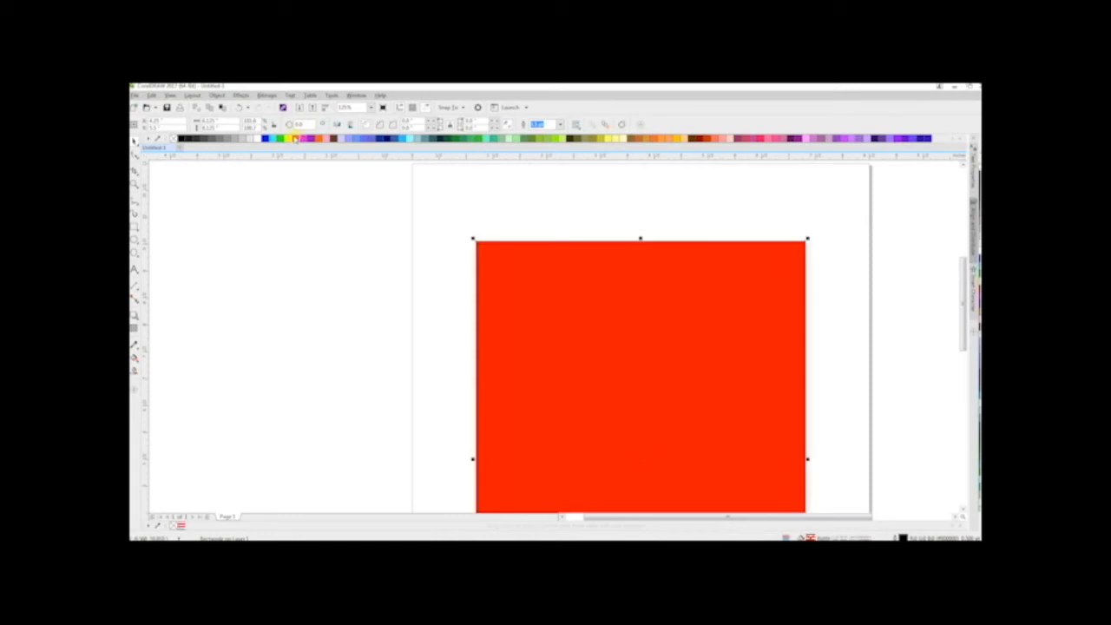
{"action": "left_click", "coordinate": [401, 248]}
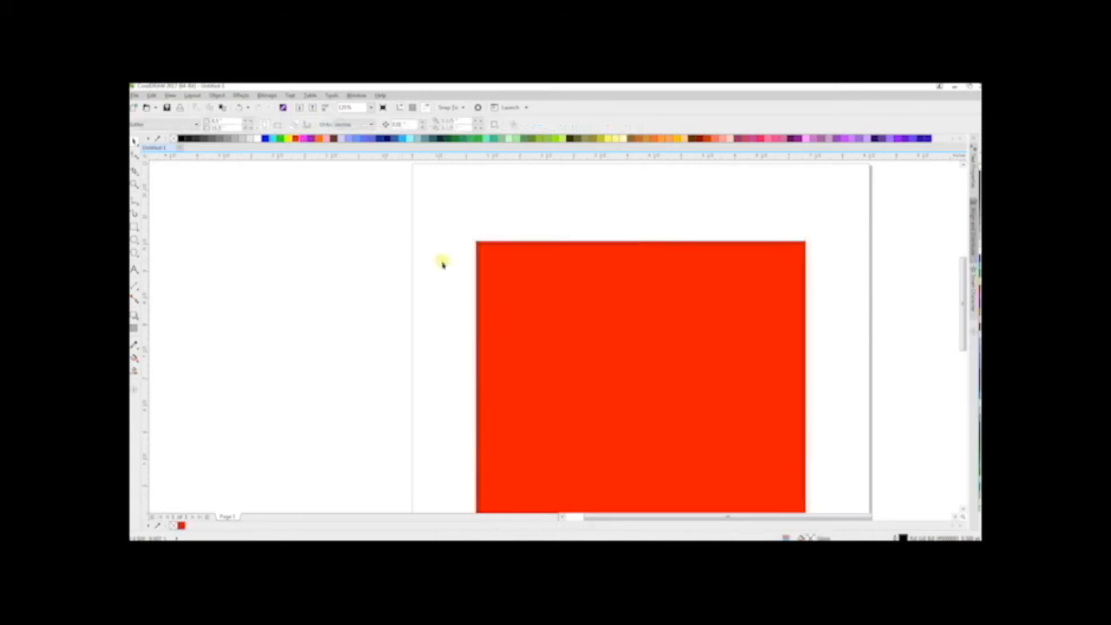
Select the smaller inner rectangle inside the red one and delete it.
{"action": "scroll", "coordinate": [478, 233], "scroll_direction": "up", "scroll_amount": 2}
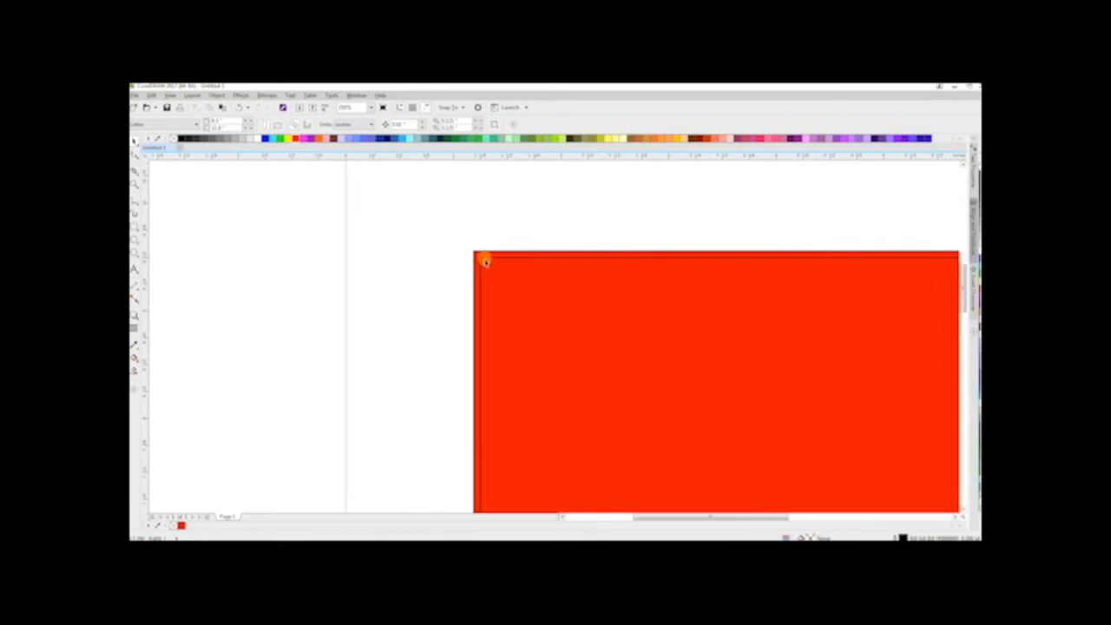
{"action": "left_click", "coordinate": [485, 260]}
{"action": "left_click", "coordinate": [434, 262]}
{"action": "left_click", "coordinate": [480, 263]}
{"action": "scroll", "coordinate": [408, 249], "scroll_direction": "down", "scroll_amount": 1}
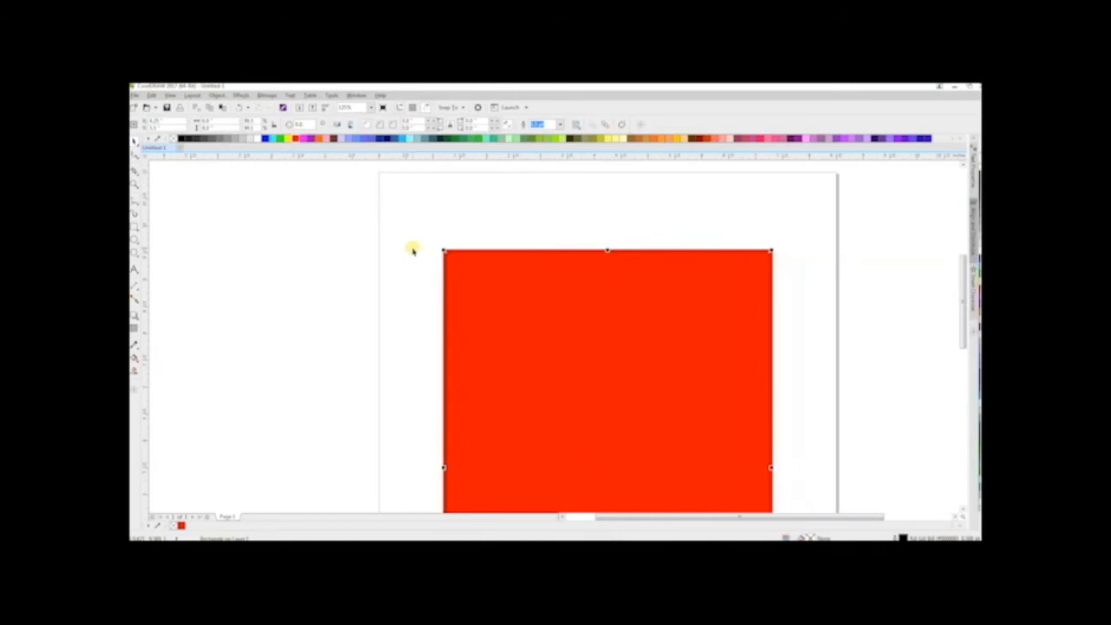
{"action": "scroll", "coordinate": [411, 248], "scroll_direction": "down", "scroll_amount": 1}
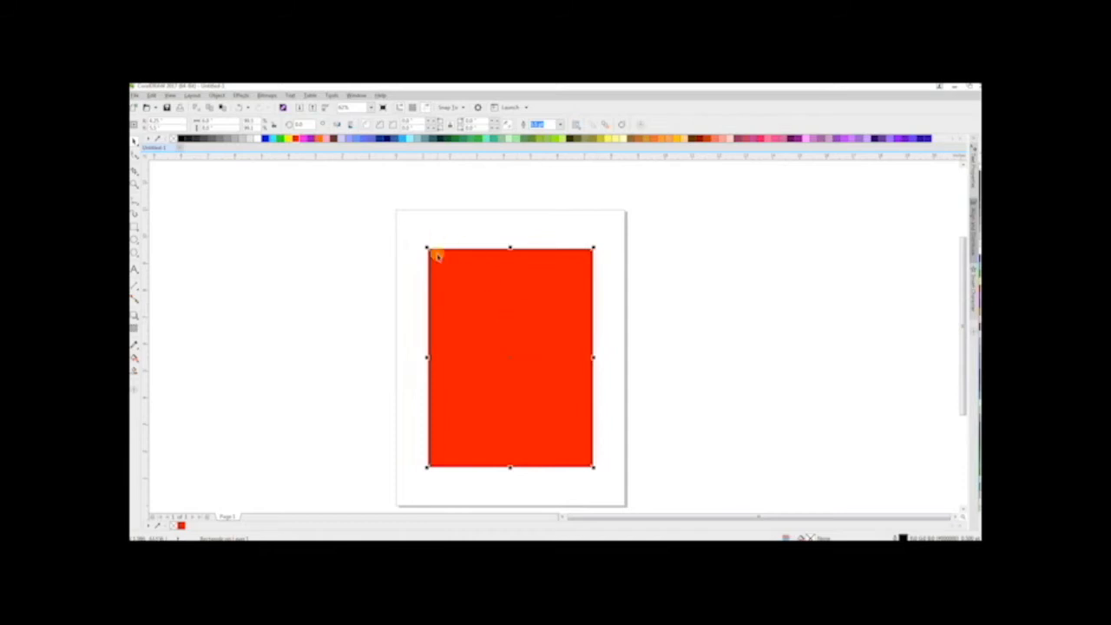
{"action": "scroll", "coordinate": [438, 257], "scroll_direction": "up", "scroll_amount": 1}
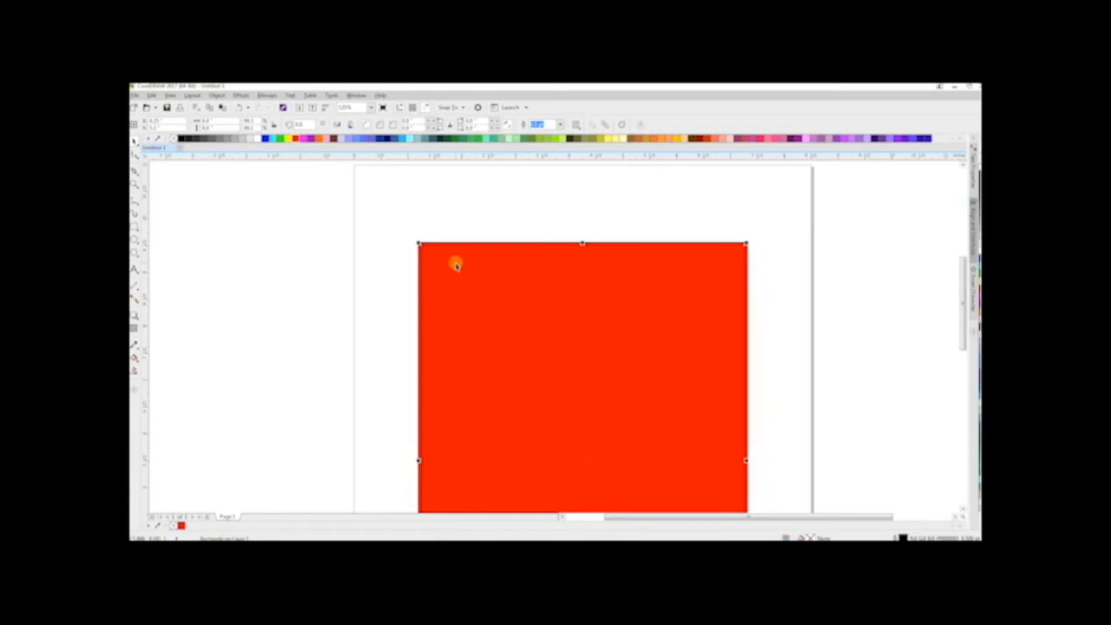
{"action": "key", "text": "space"}
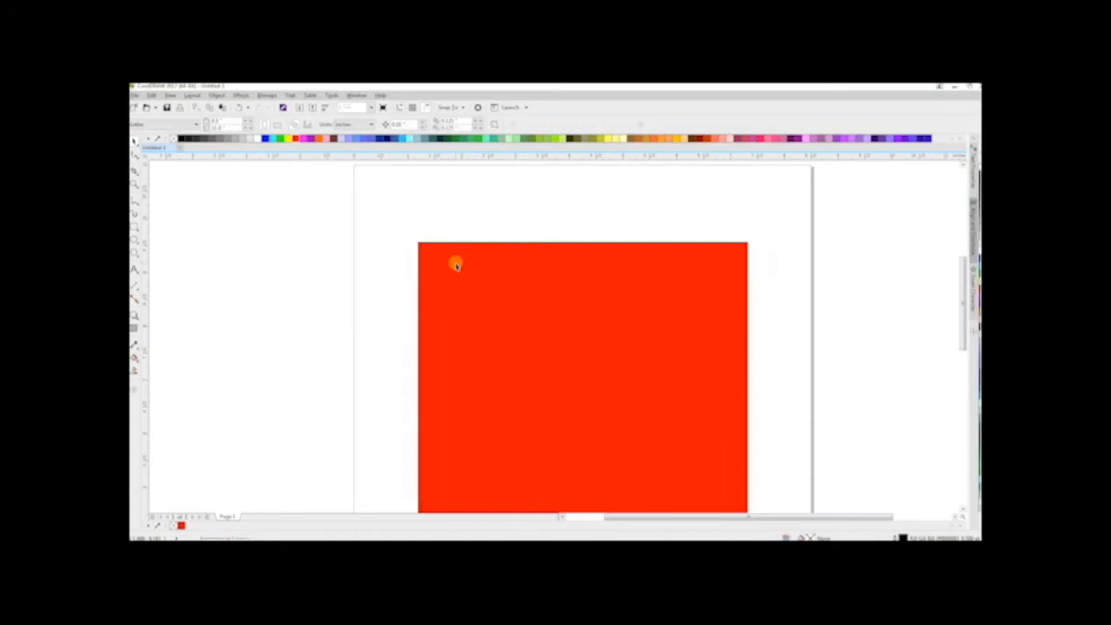
Delete the red rectangle to empty the page.
{"action": "left_click", "coordinate": [455, 264]}
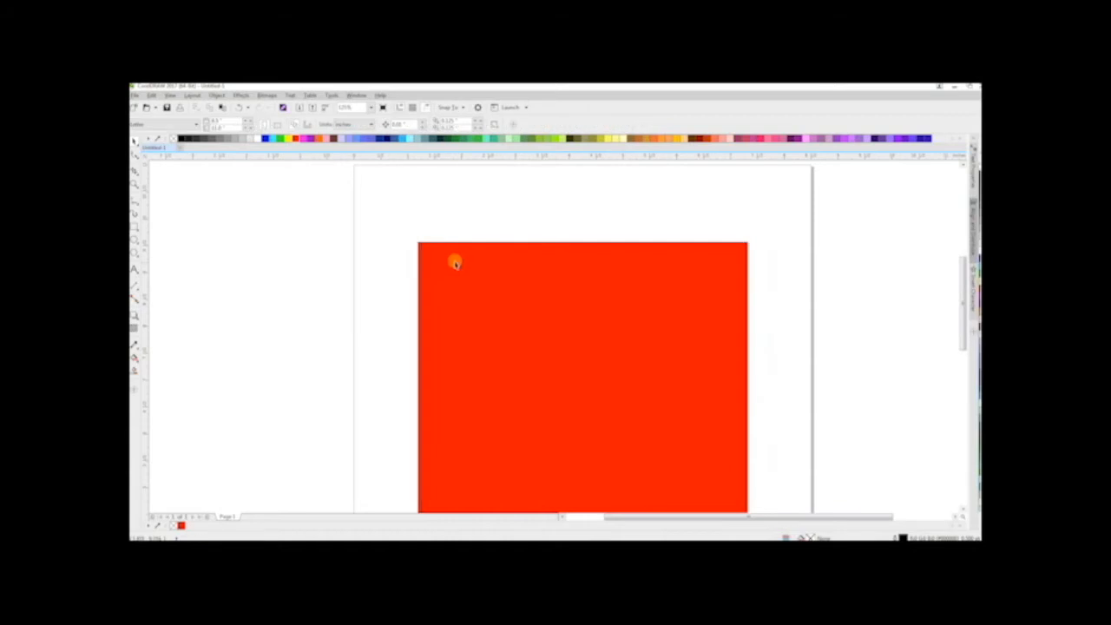
{"action": "left_click", "coordinate": [327, 372]}
{"action": "left_click", "coordinate": [433, 255]}
{"action": "key", "text": "Delete"}
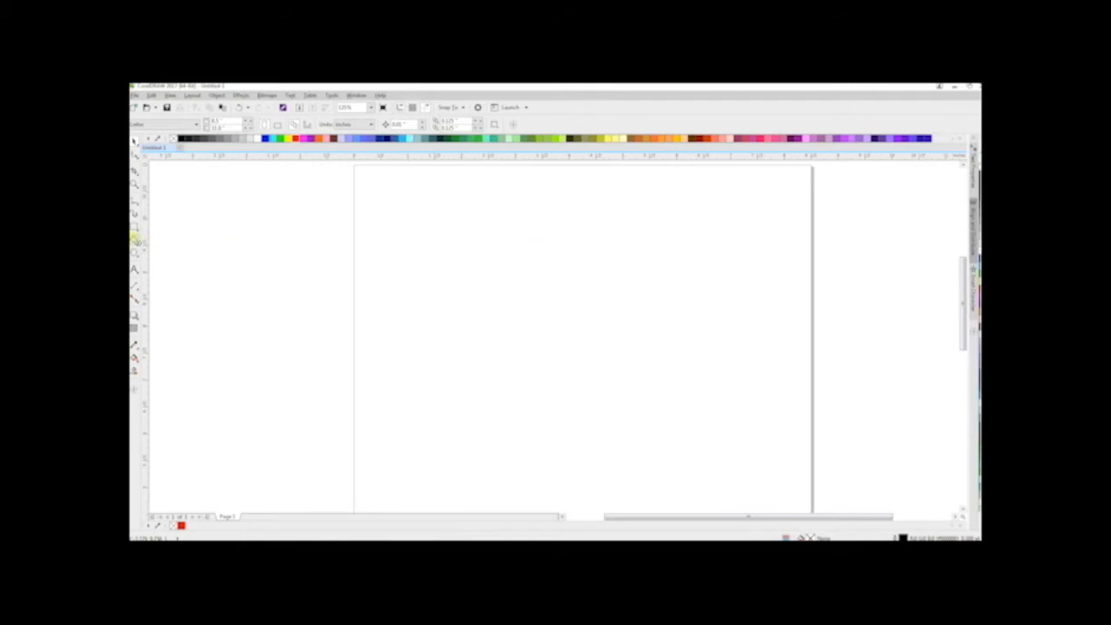
Draw an ellipse on the page and set it to a 5 by 5 inch circle.
{"action": "left_click", "coordinate": [135, 241]}
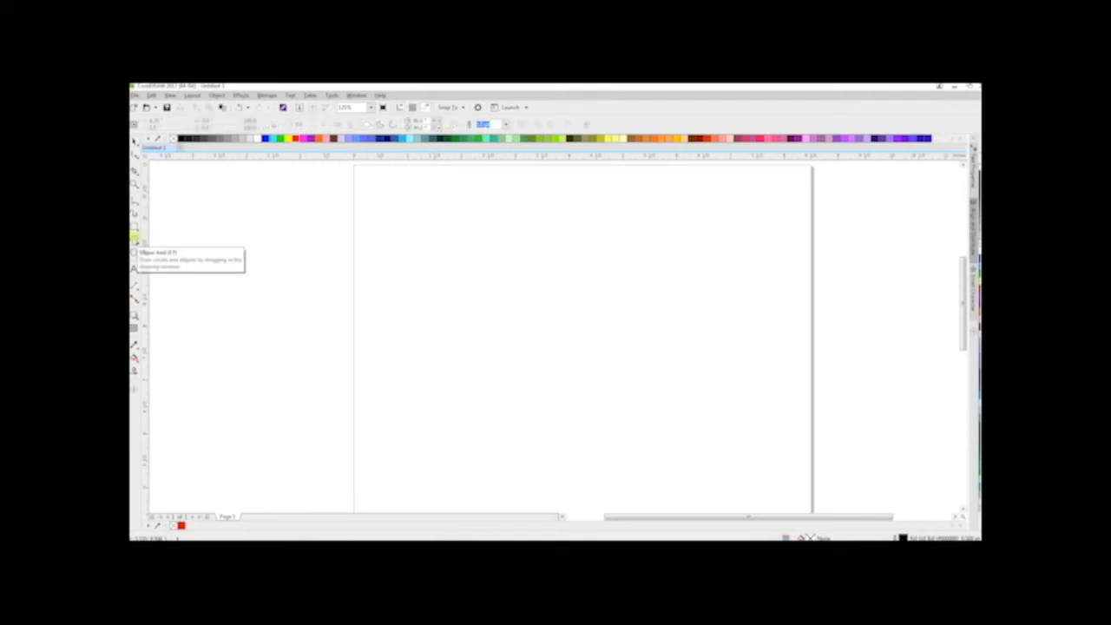
{"action": "left_click_drag", "start_coordinate": [431, 217], "coordinate": [700, 468]}
{"action": "left_click", "coordinate": [135, 142]}
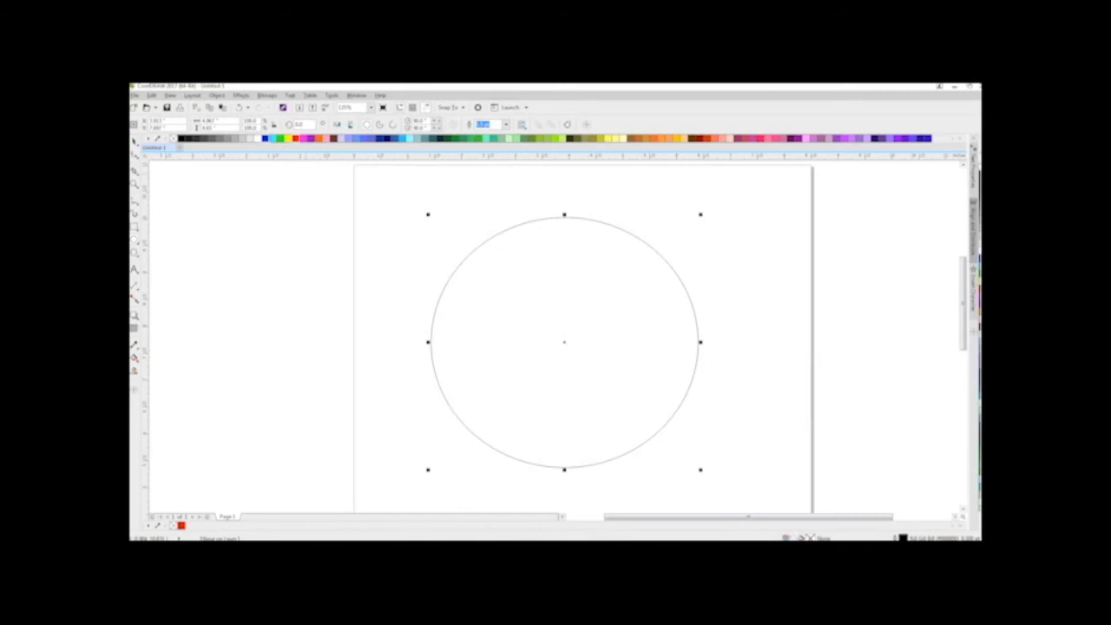
{"action": "left_click", "coordinate": [213, 121]}
{"action": "type", "text": "5"}
{"action": "key", "text": "Tab"}
{"action": "type", "text": "5"}
{"action": "key", "text": "Return"}
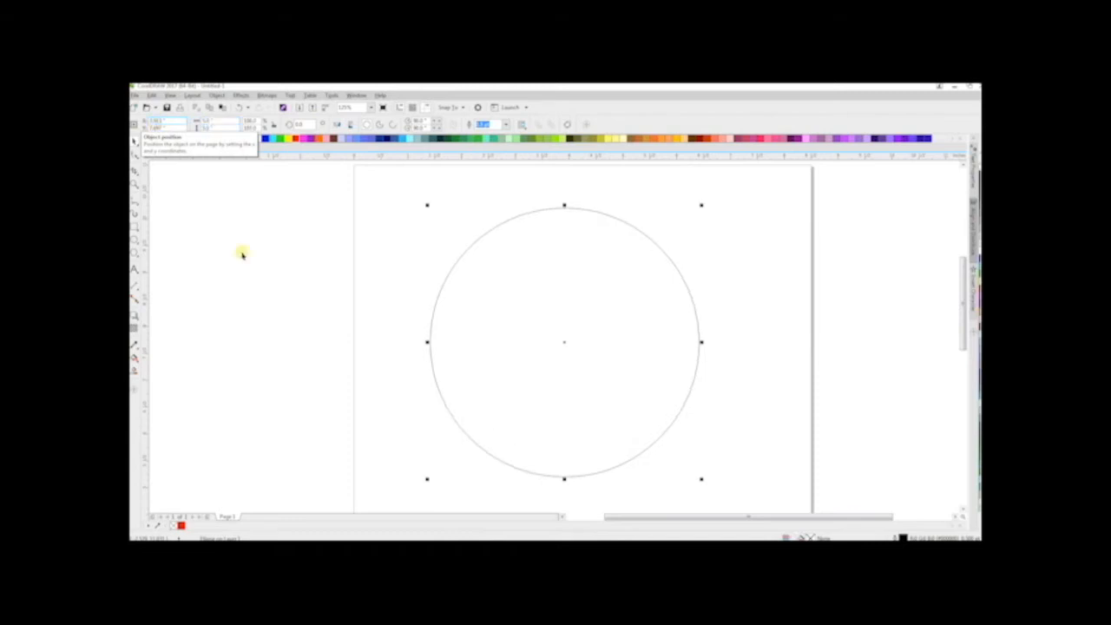
Squash the circle from its upper edge into a horizontal oval about 3 inches high.
{"action": "left_click", "coordinate": [283, 320]}
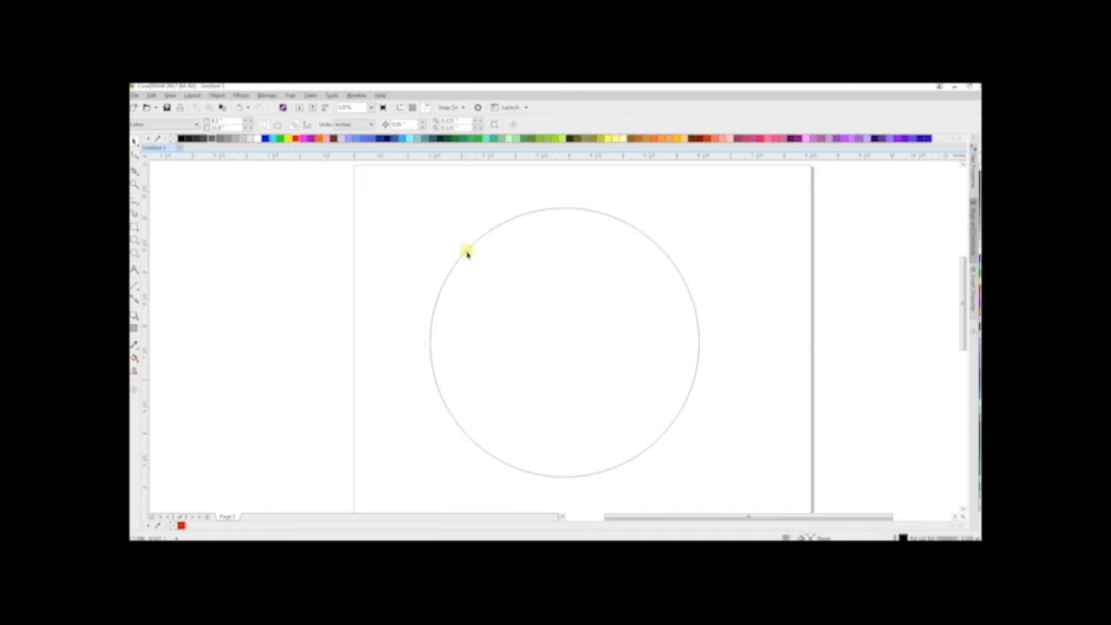
{"action": "left_click", "coordinate": [466, 252]}
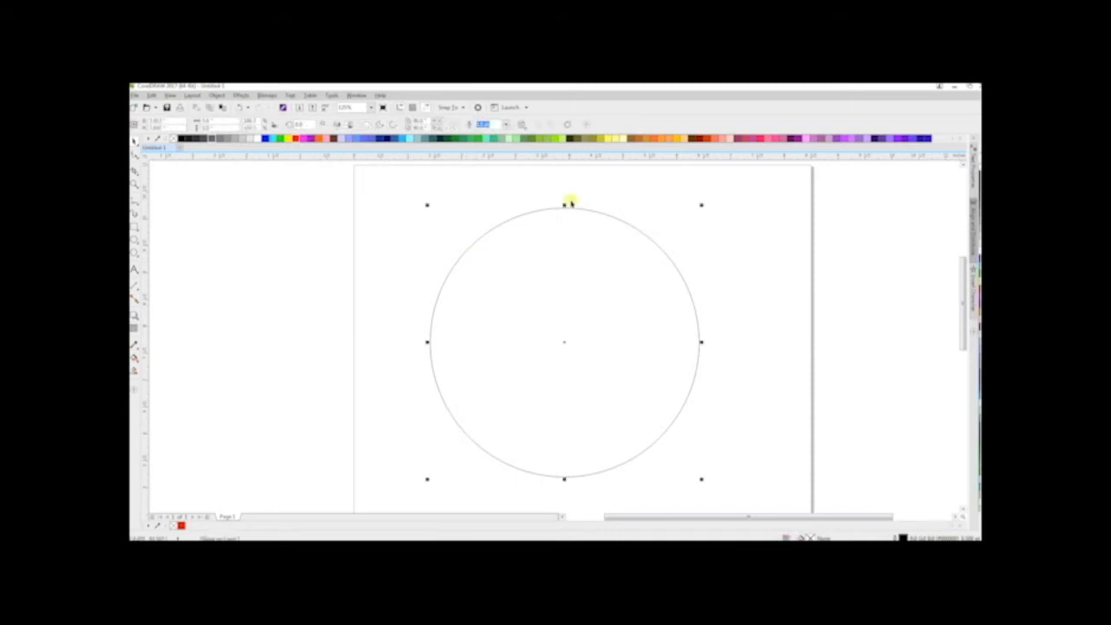
{"action": "left_click_drag", "start_coordinate": [564, 203], "coordinate": [545, 305]}
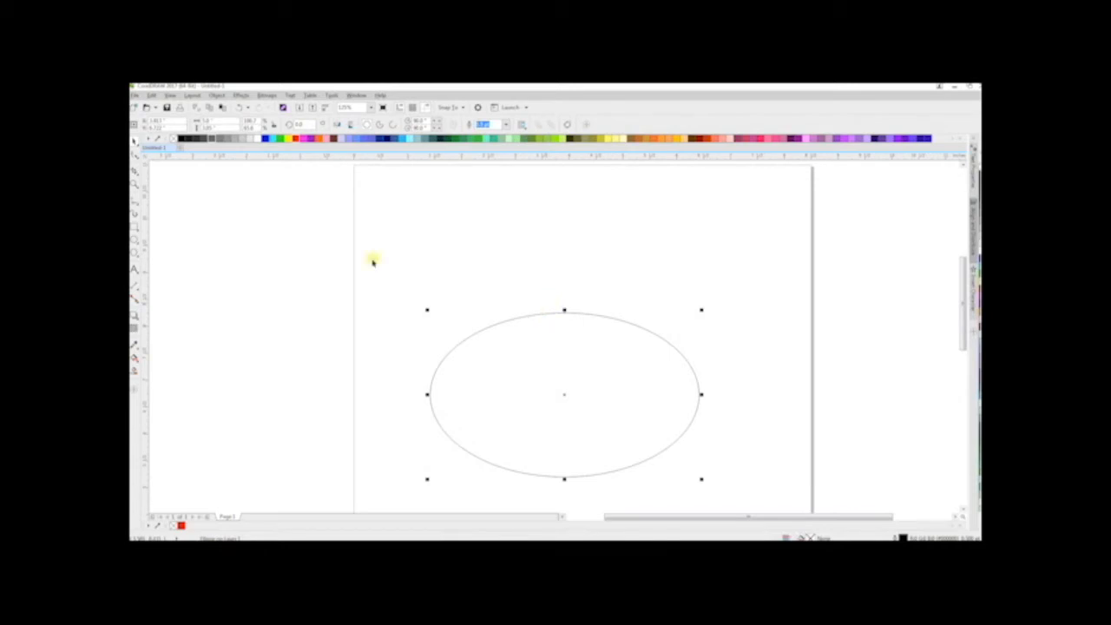
{"action": "left_click", "coordinate": [495, 297]}
Select the oval and delete it from the page.
{"action": "scroll", "coordinate": [495, 298], "scroll_direction": "down", "scroll_amount": 2}
{"action": "left_click_drag", "start_coordinate": [496, 349], "coordinate": [657, 437]}
{"action": "key", "text": "Delete"}
Draw a horizontal rectangle about 4.9 by 2.75 inches and center it on the page.
{"action": "scroll", "coordinate": [298, 347], "scroll_direction": "down", "scroll_amount": 1}
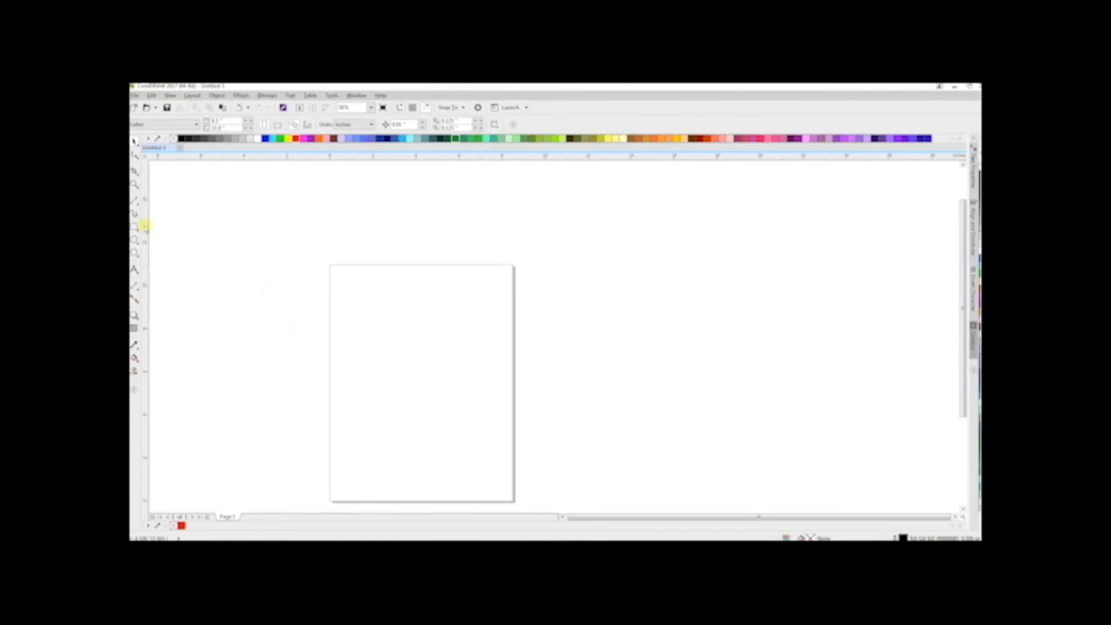
{"action": "left_click", "coordinate": [137, 228]}
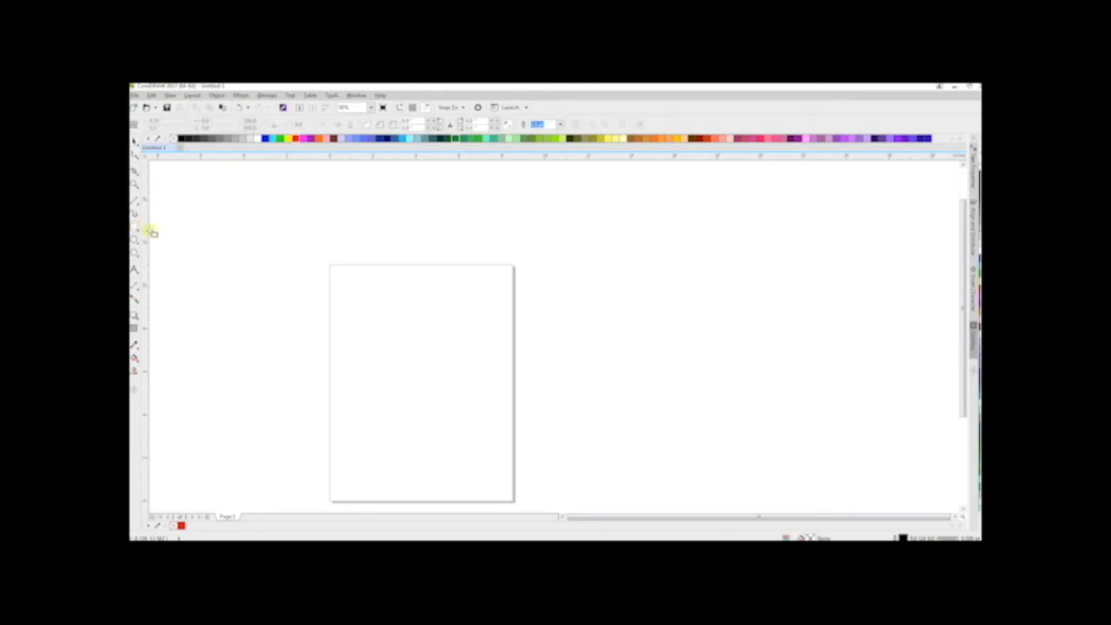
{"action": "left_click_drag", "start_coordinate": [369, 339], "coordinate": [476, 399]}
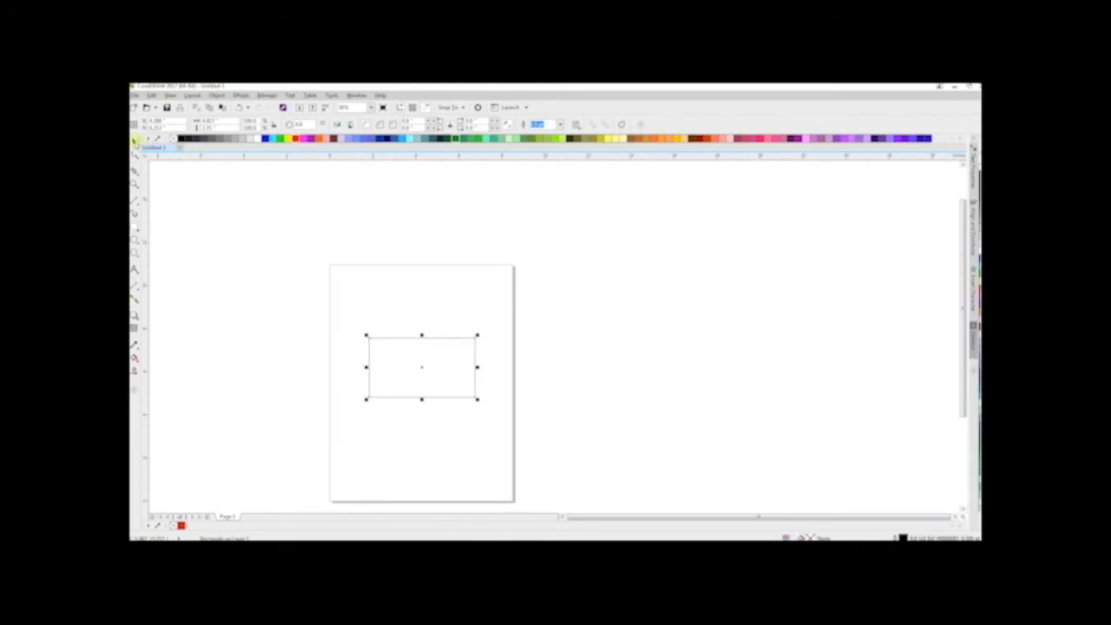
{"action": "key", "text": "p"}
{"action": "left_click", "coordinate": [412, 453]}
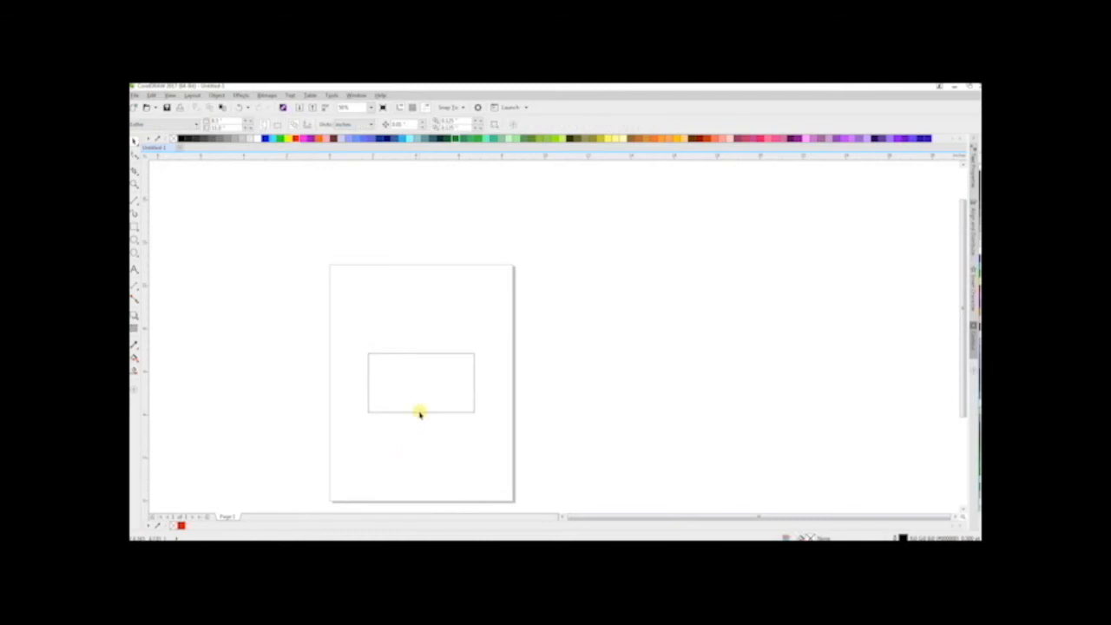
{"action": "left_click", "coordinate": [419, 413]}
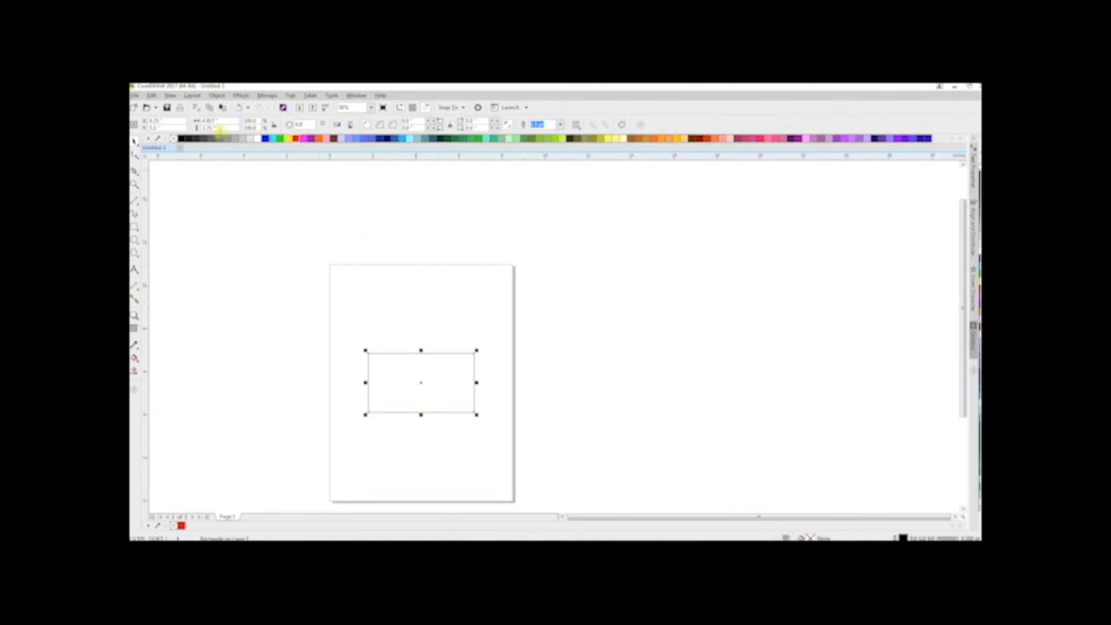
Resize the centered rectangle to 4 inches wide by 2 inches high.
{"action": "left_click", "coordinate": [223, 121]}
{"action": "type", "text": "8"}
{"action": "key", "text": "Tab"}
{"action": "type", "text": "5"}
{"action": "key", "text": "Return"}
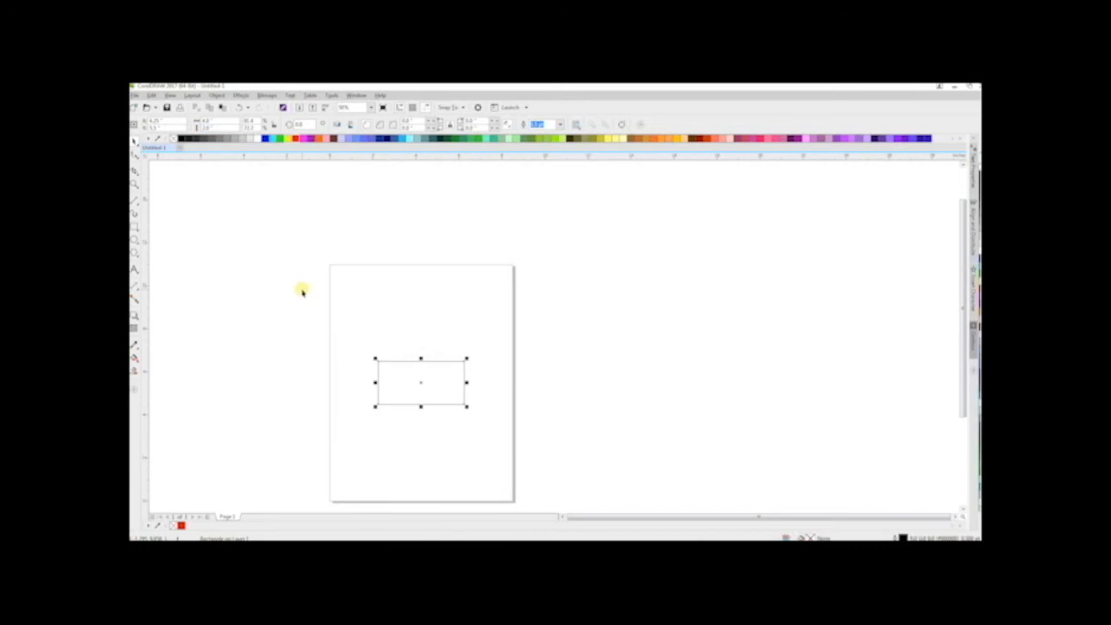
{"action": "left_click", "coordinate": [409, 436]}
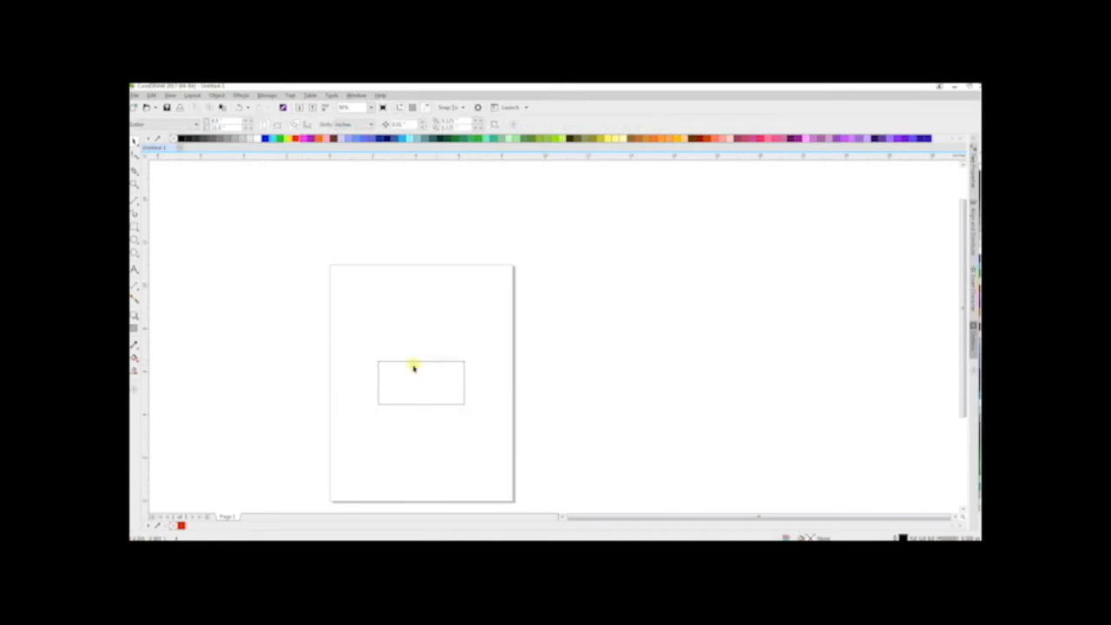
Try rounding the rectangle's upper-left corner with the Shape tool, and undo the rounding.
{"action": "scroll", "coordinate": [405, 364], "scroll_direction": "up", "scroll_amount": 1}
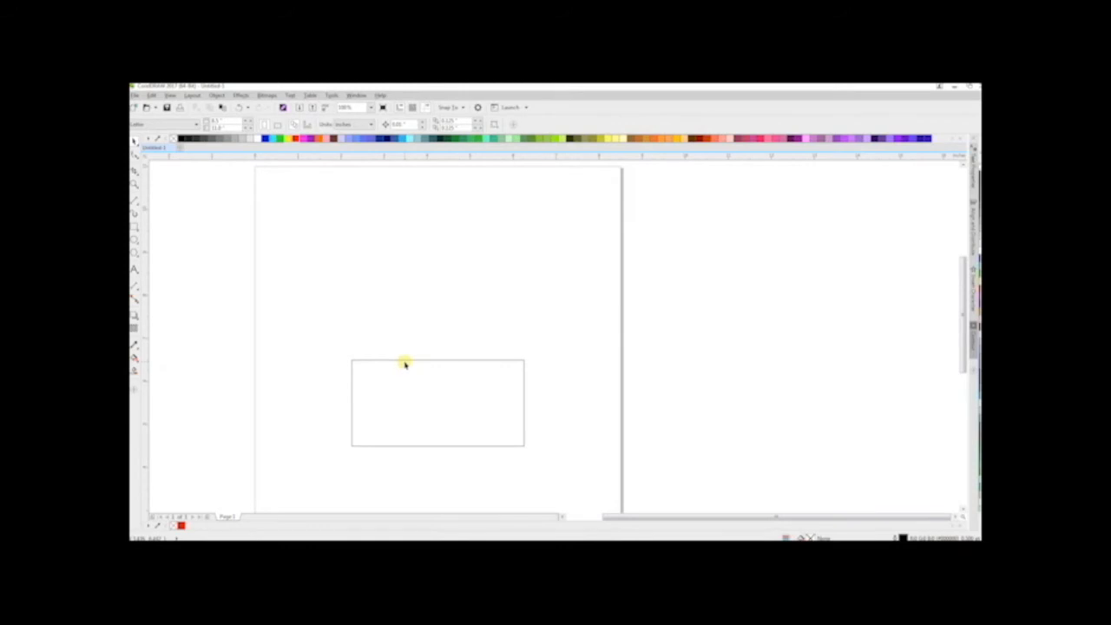
{"action": "scroll", "coordinate": [404, 364], "scroll_direction": "up", "scroll_amount": 1}
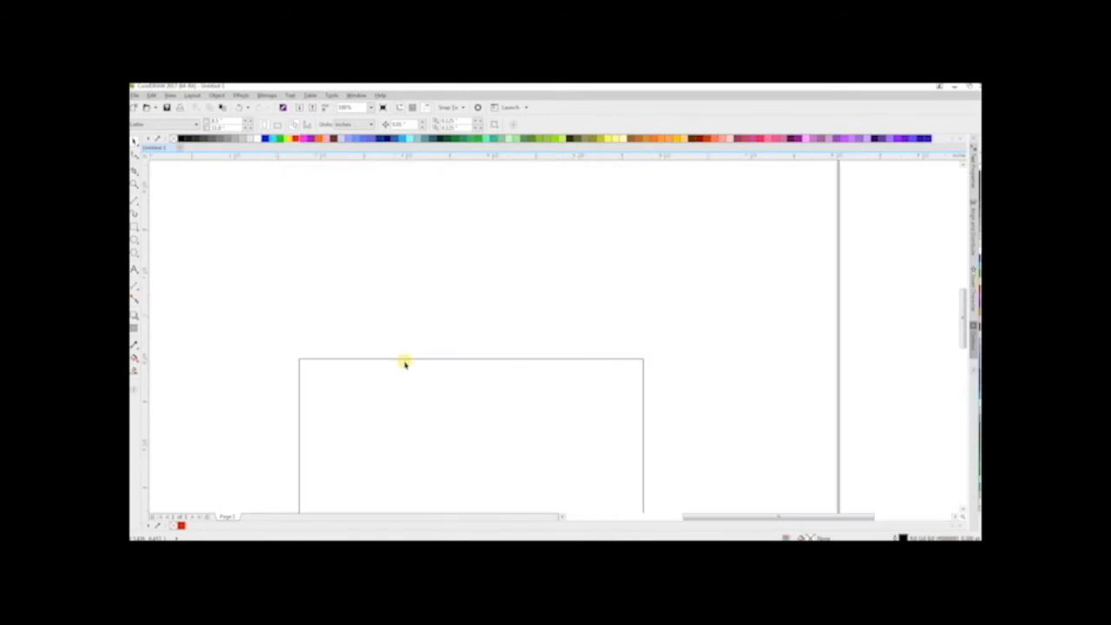
{"action": "left_click", "coordinate": [339, 359]}
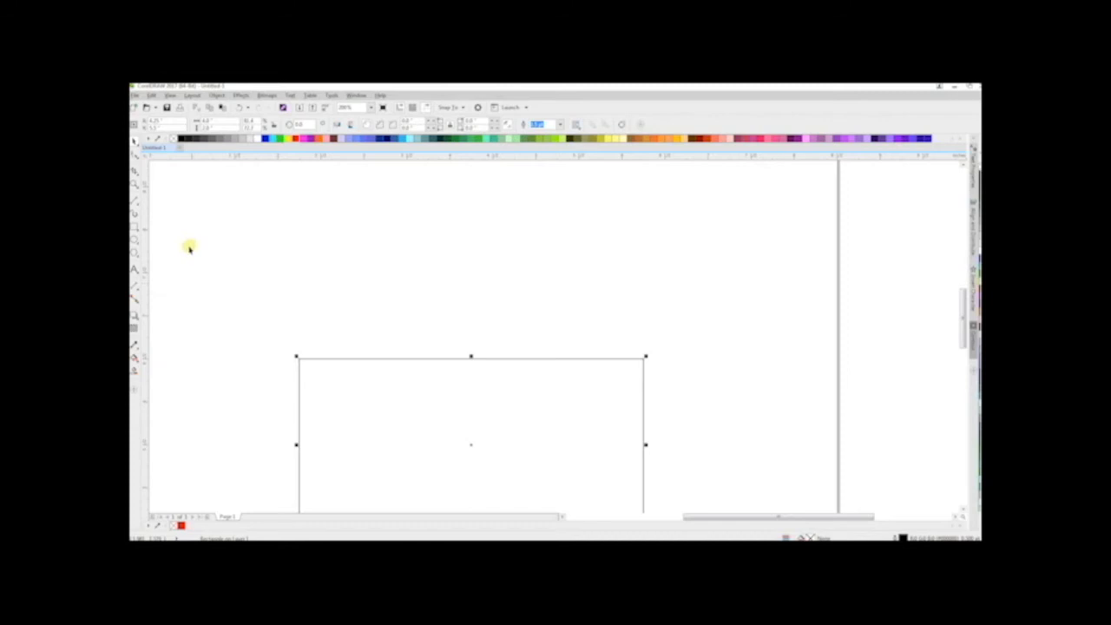
{"action": "left_click", "coordinate": [136, 154]}
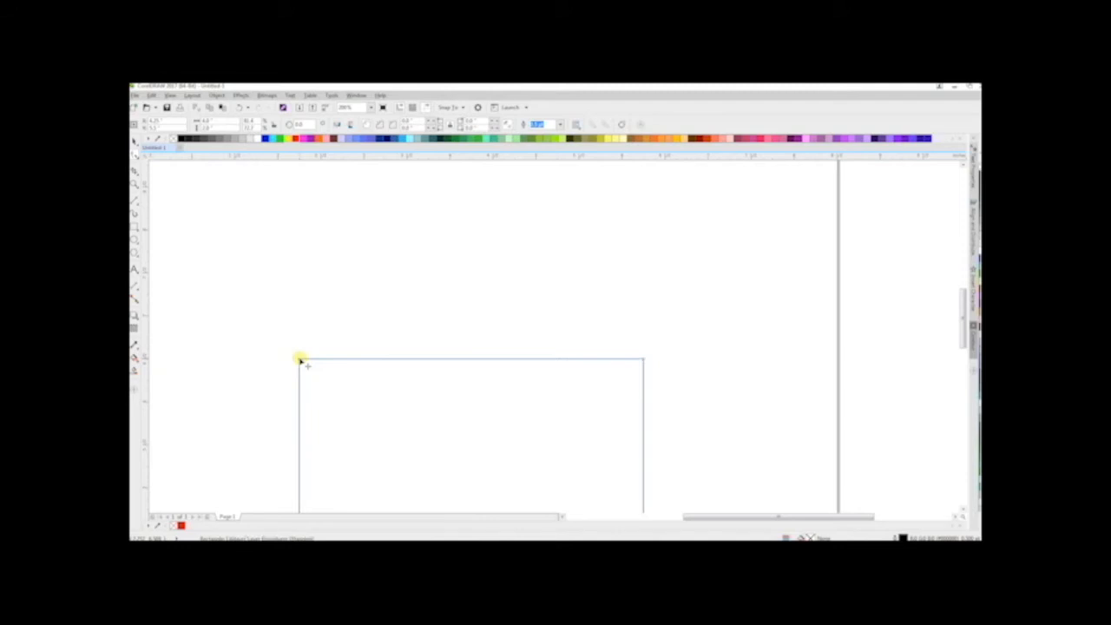
{"action": "left_click_drag", "start_coordinate": [299, 361], "coordinate": [339, 368]}
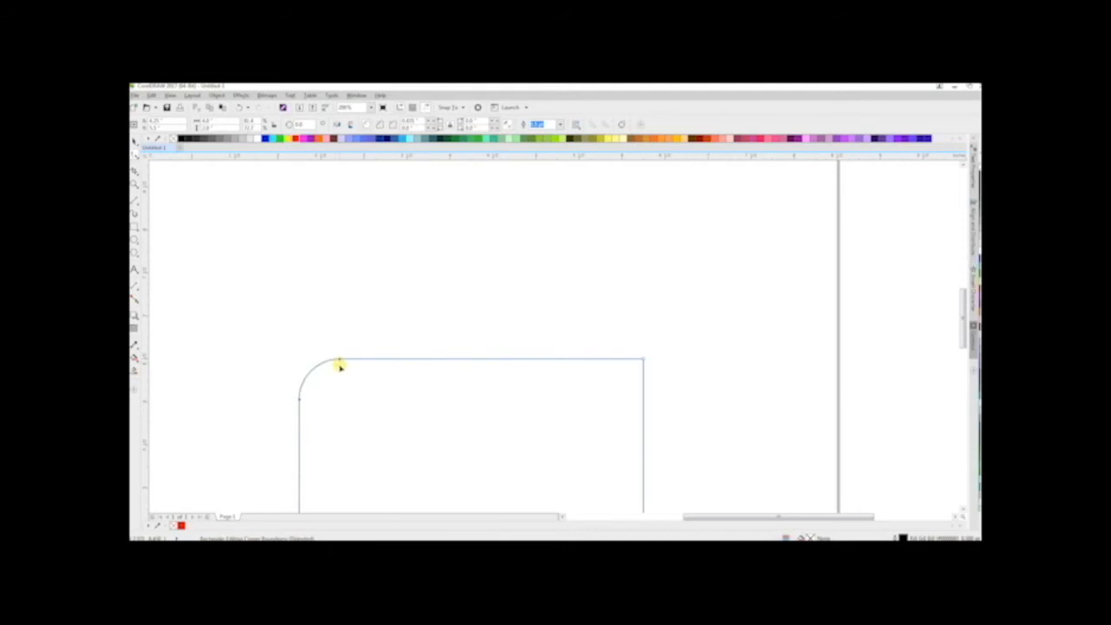
{"action": "key", "text": "ctrl+z"}
{"action": "left_click", "coordinate": [136, 143]}
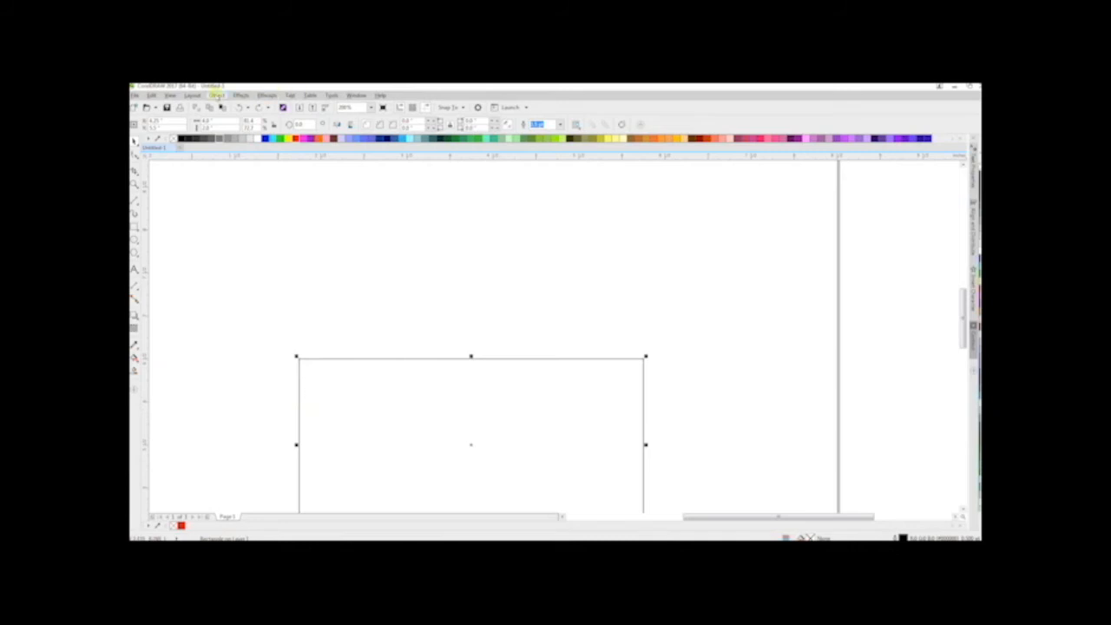
Convert the rectangle to curves and select its upper-left corner node with the Shape tool.
{"action": "left_click", "coordinate": [217, 95]}
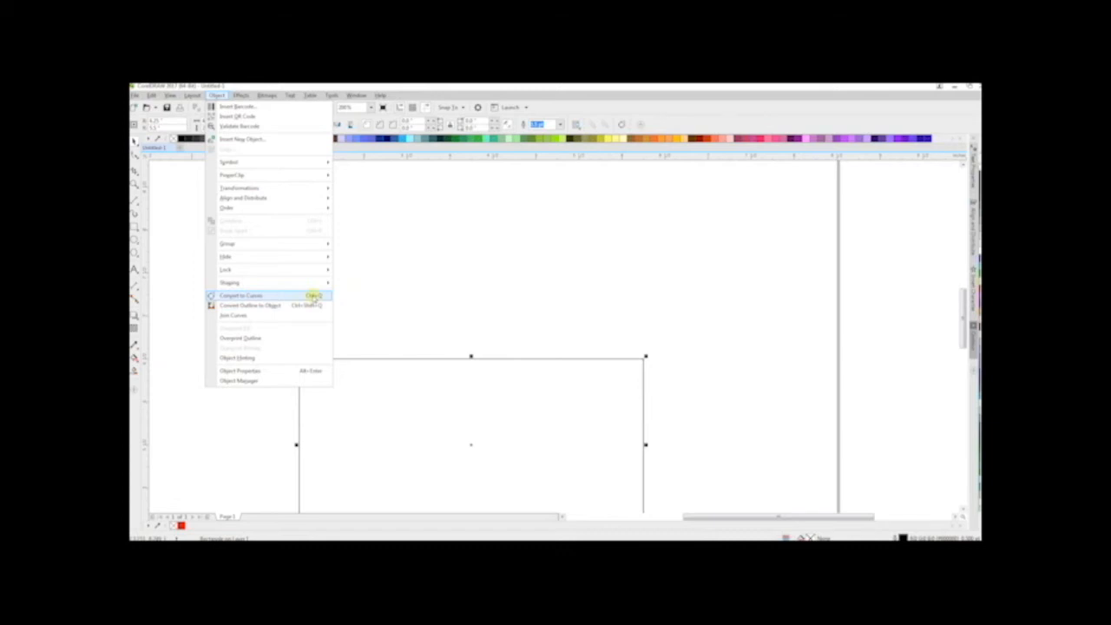
{"action": "left_click", "coordinate": [312, 296]}
{"action": "left_click", "coordinate": [298, 345]}
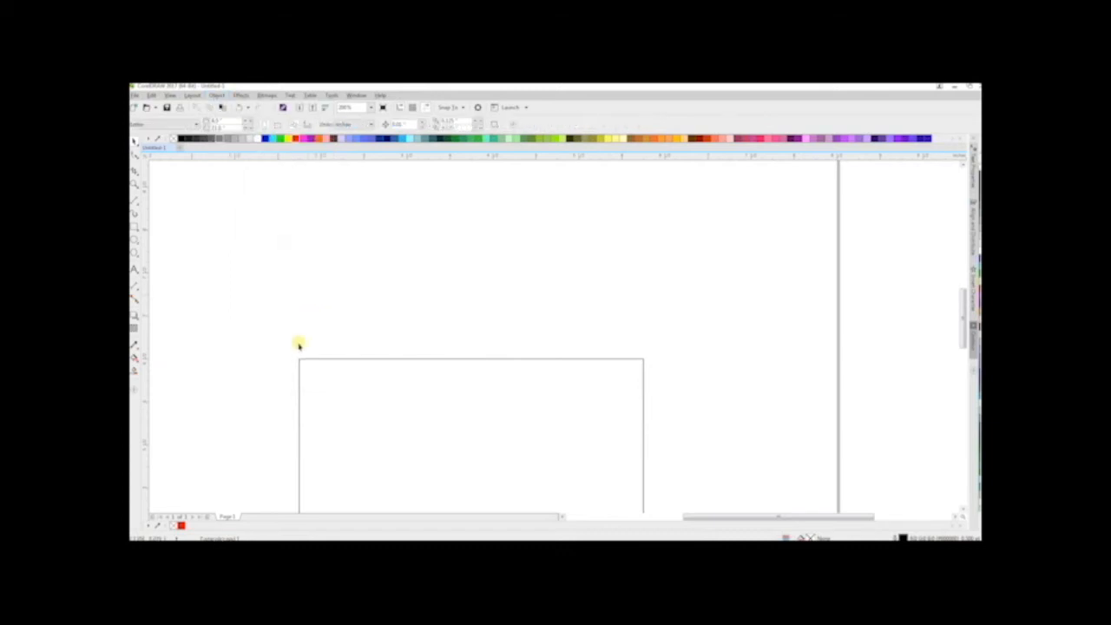
{"action": "left_click", "coordinate": [301, 365]}
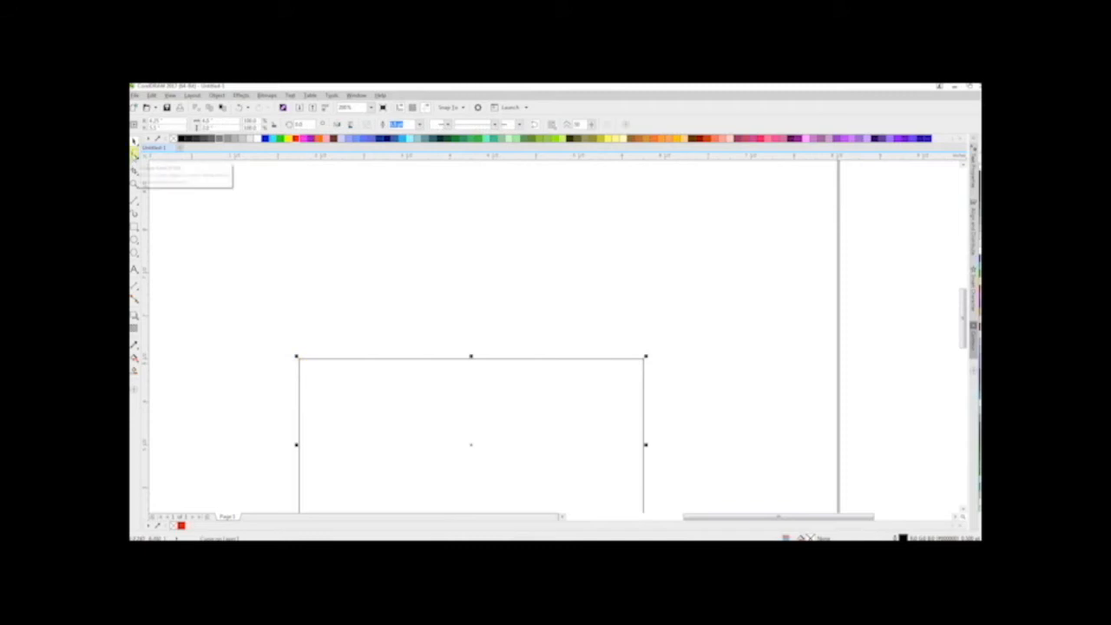
{"action": "left_click", "coordinate": [136, 154]}
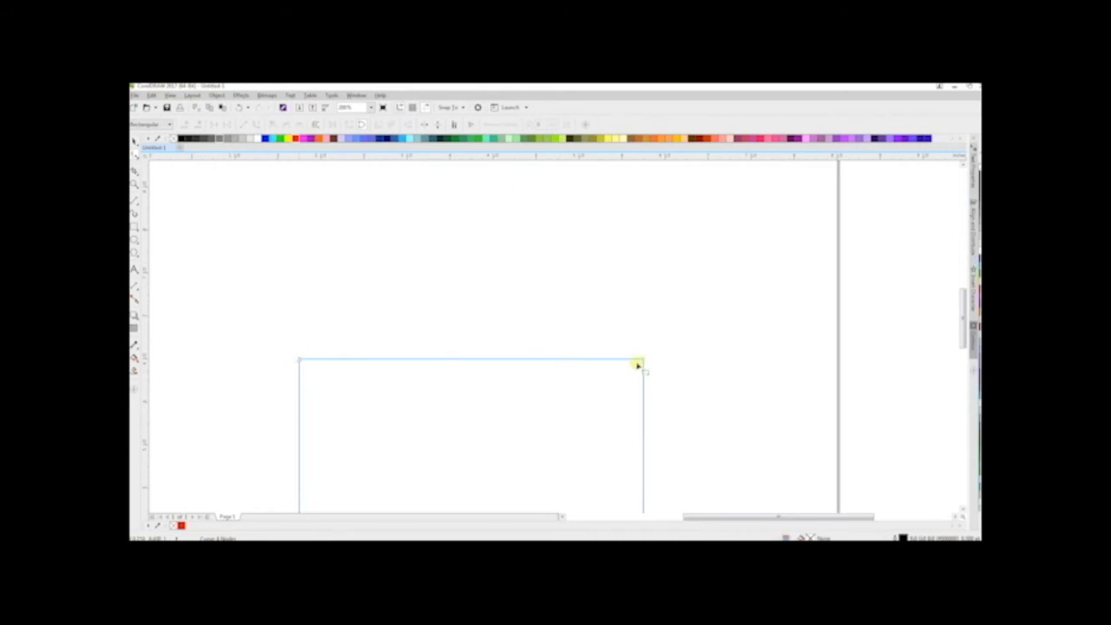
{"action": "mouse_move", "coordinate": [300, 359]}
{"action": "left_mouse_down"}
{"action": "mouse_move", "coordinate": [330, 359]}
{"action": "mouse_move", "coordinate": [302, 357]}
{"action": "mouse_move", "coordinate": [290, 379]}
{"action": "mouse_move", "coordinate": [293, 323]}
{"action": "mouse_move", "coordinate": [298, 359]}
{"action": "left_mouse_up"}
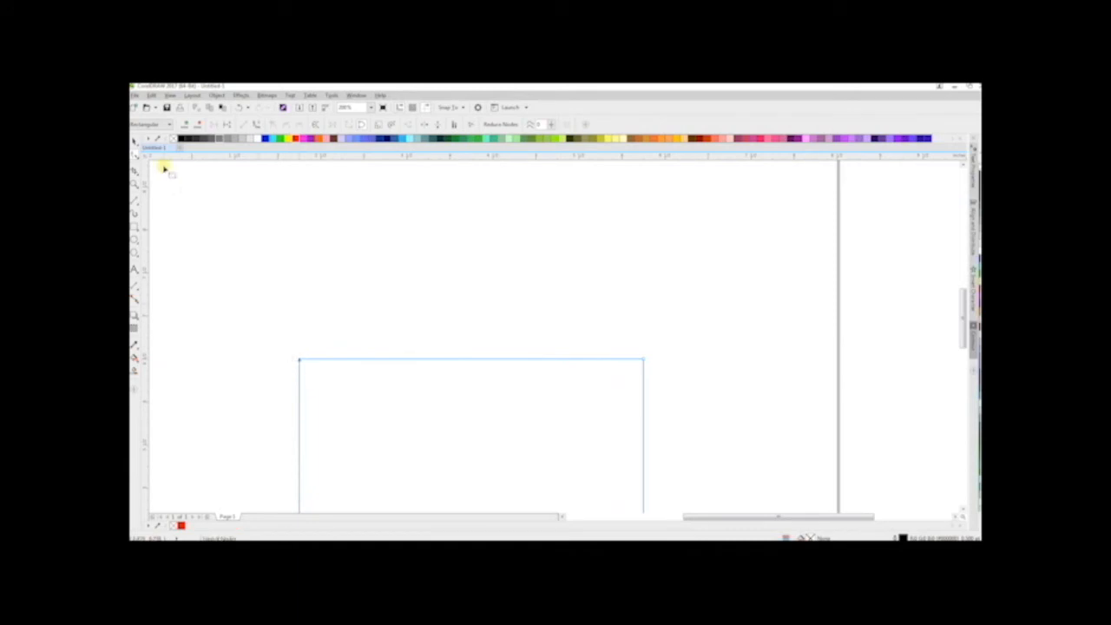
{"action": "left_click", "coordinate": [136, 142]}
{"action": "left_click", "coordinate": [219, 293]}
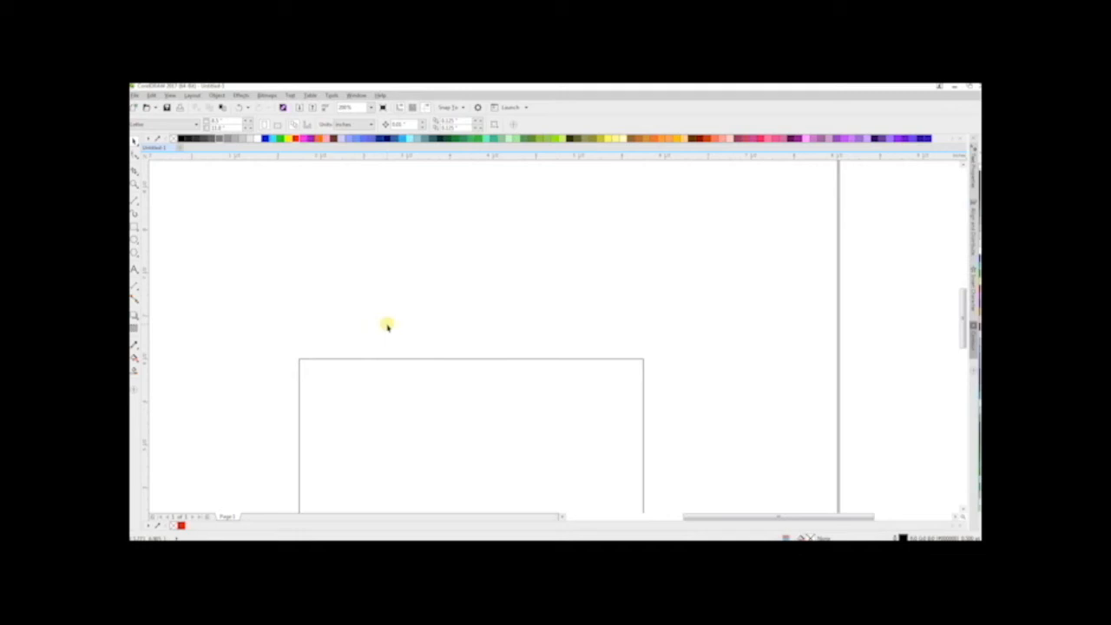
Draw a horizontal 2-Point Line about 3.05 inches long just above the rectangle.
{"action": "left_click", "coordinate": [135, 199]}
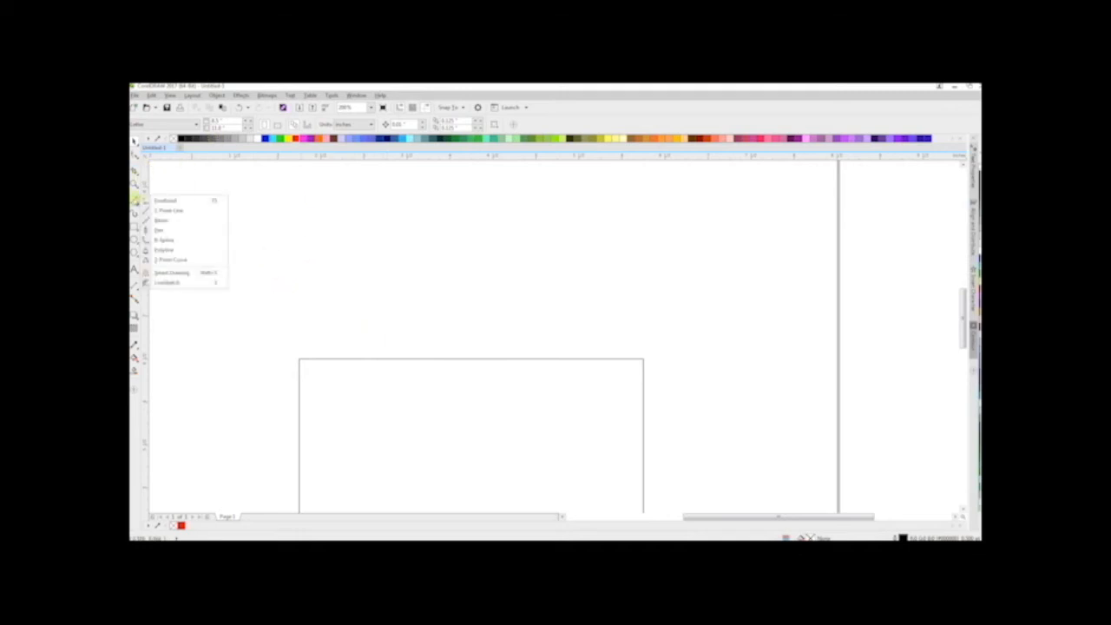
{"action": "left_click", "coordinate": [136, 156]}
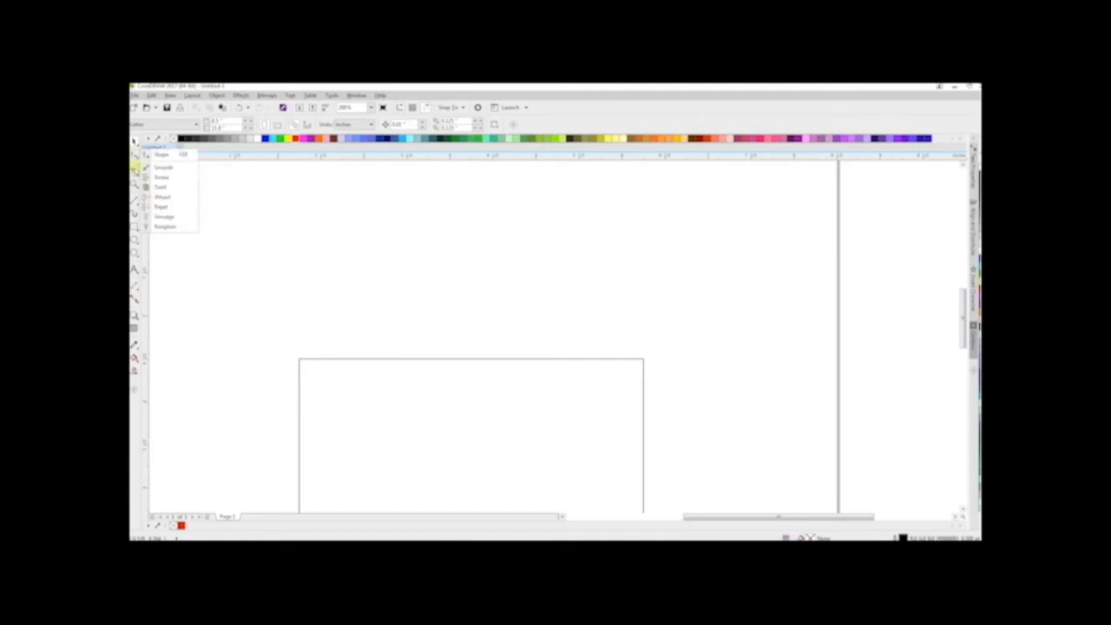
{"action": "mouse_move", "coordinate": [136, 201]}
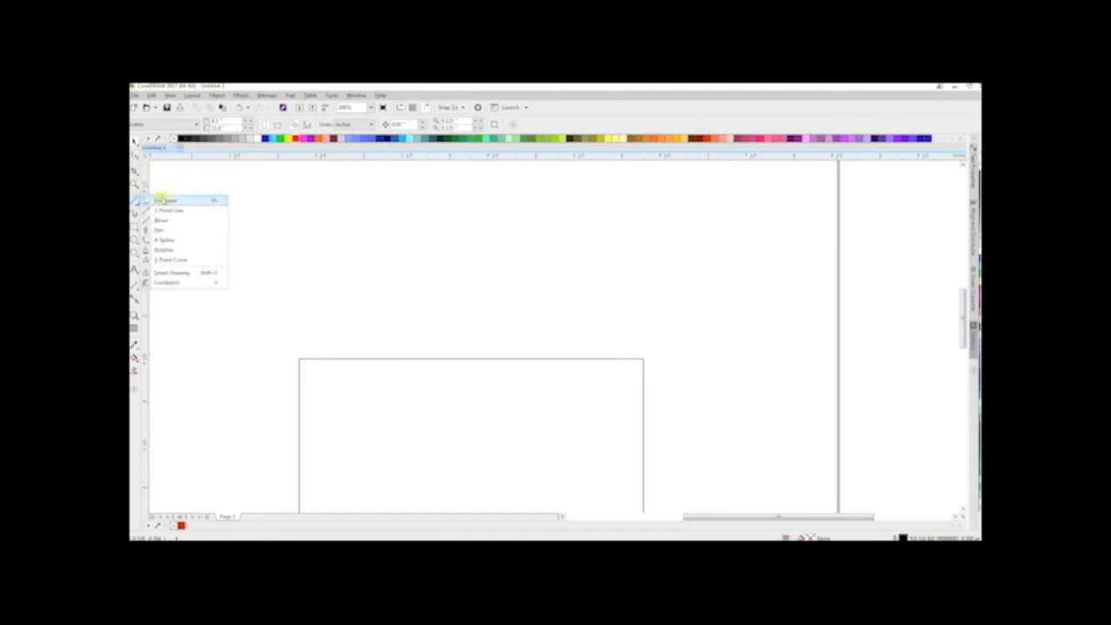
{"action": "left_click", "coordinate": [165, 200]}
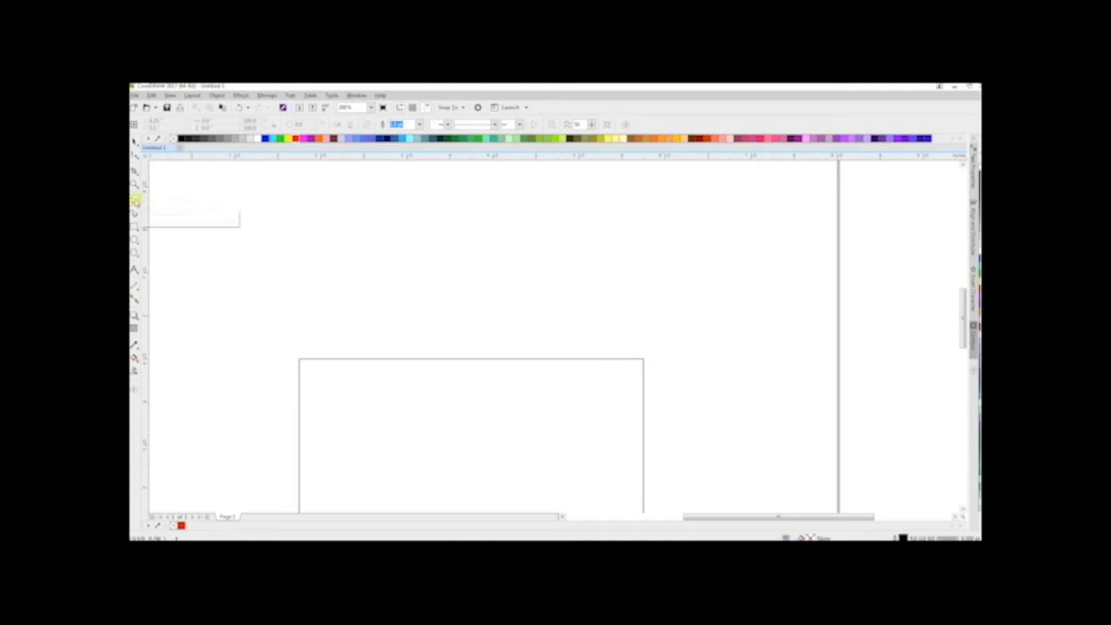
{"action": "left_click", "coordinate": [136, 200]}
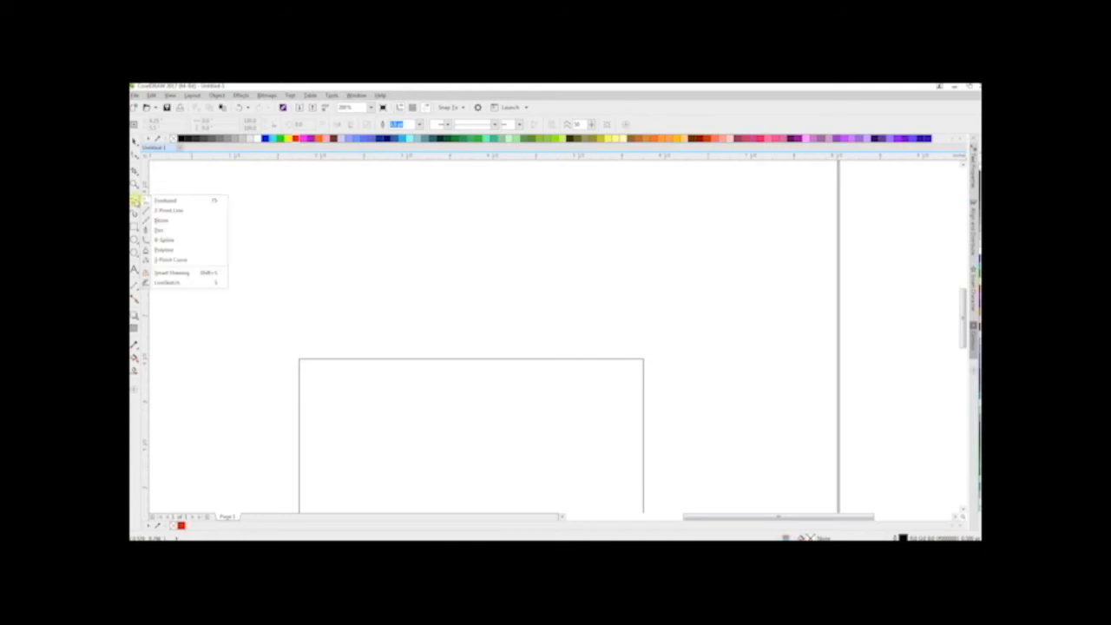
{"action": "left_click", "coordinate": [169, 211]}
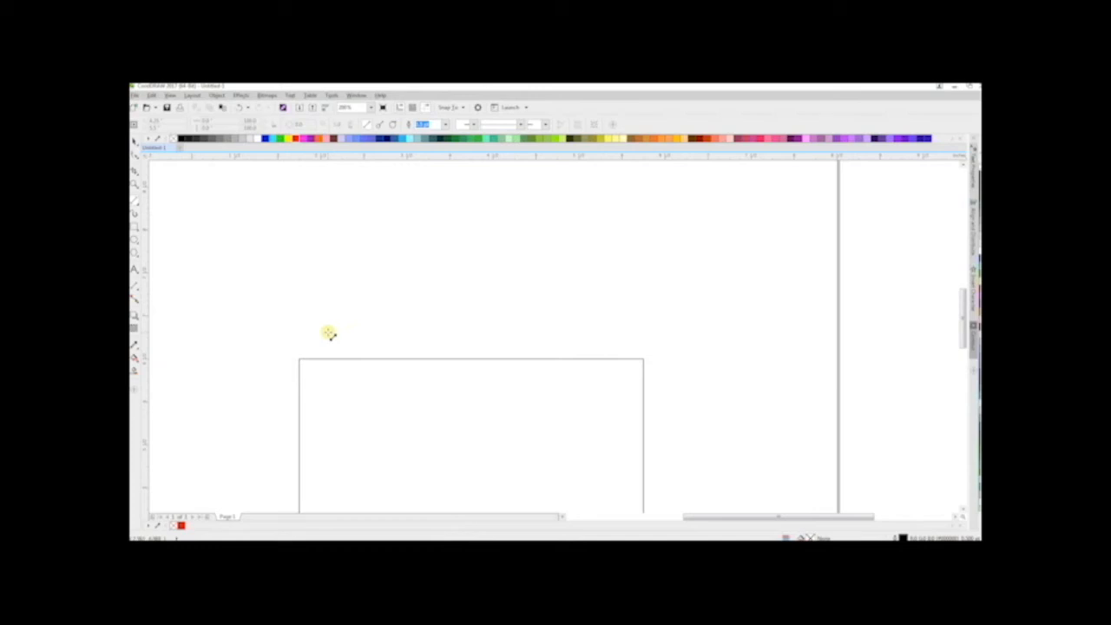
{"action": "left_click_drag", "start_coordinate": [344, 316], "coordinate": [608, 318]}
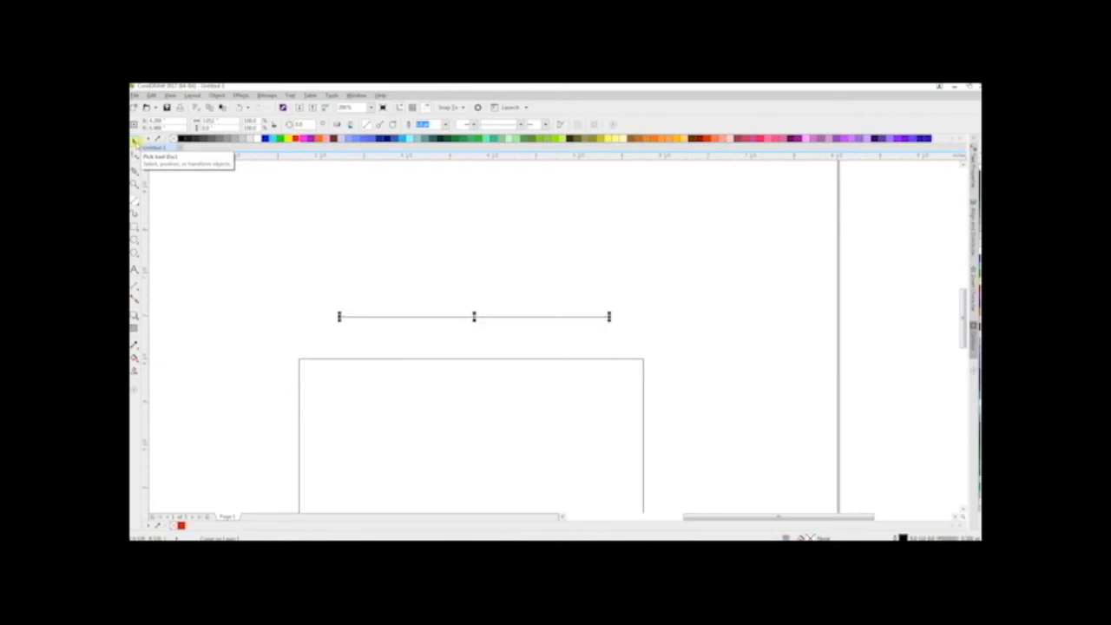
{"action": "left_click", "coordinate": [136, 141]}
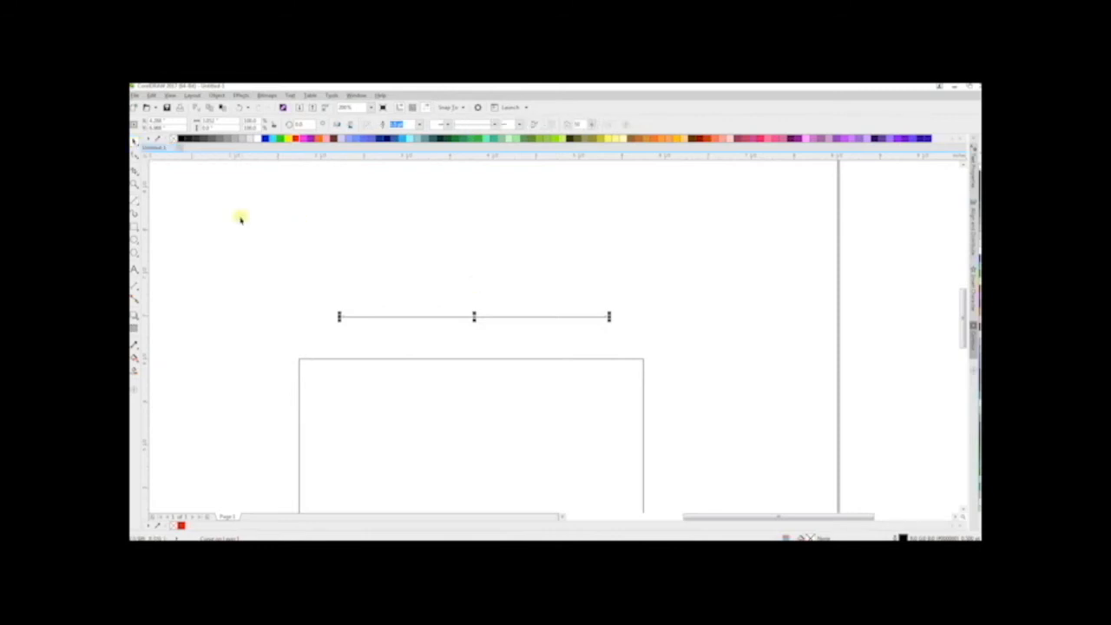
{"action": "left_click", "coordinate": [395, 326]}
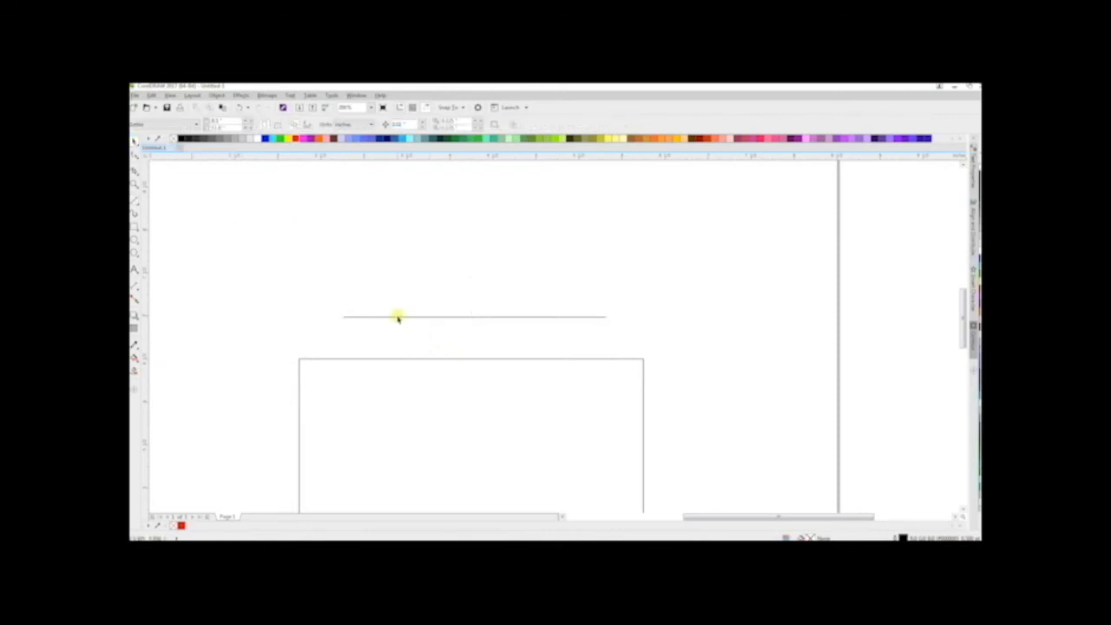
Set the line's length to 3 inches and center it on the page.
{"action": "left_click", "coordinate": [398, 318]}
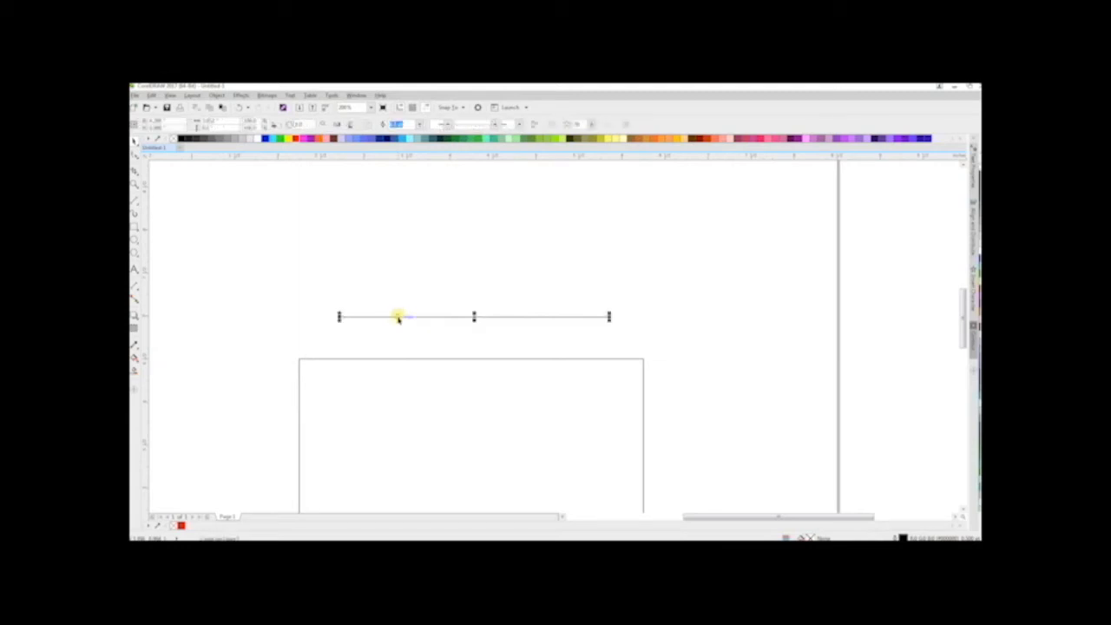
{"action": "left_click", "coordinate": [210, 119]}
{"action": "type", "text": "3"}
{"action": "key", "text": "Return"}
{"action": "key", "text": "ctrl+z"}
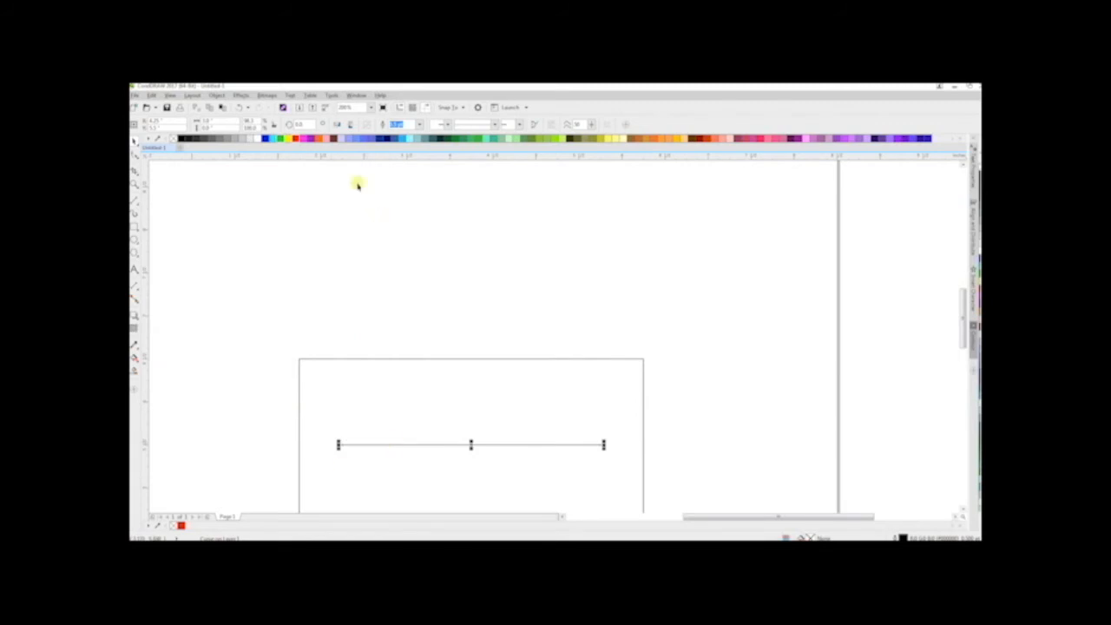
Color the centered line red and set its outline width to 1.5 pt.
{"action": "right_click", "coordinate": [298, 139]}
{"action": "left_click", "coordinate": [419, 125]}
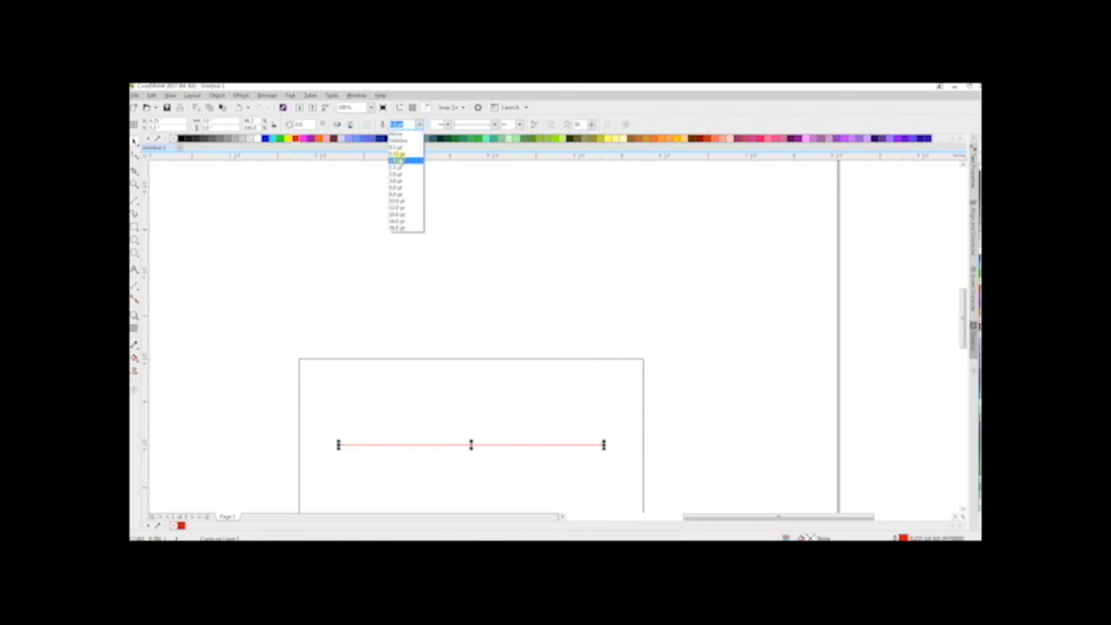
{"action": "left_click", "coordinate": [397, 175]}
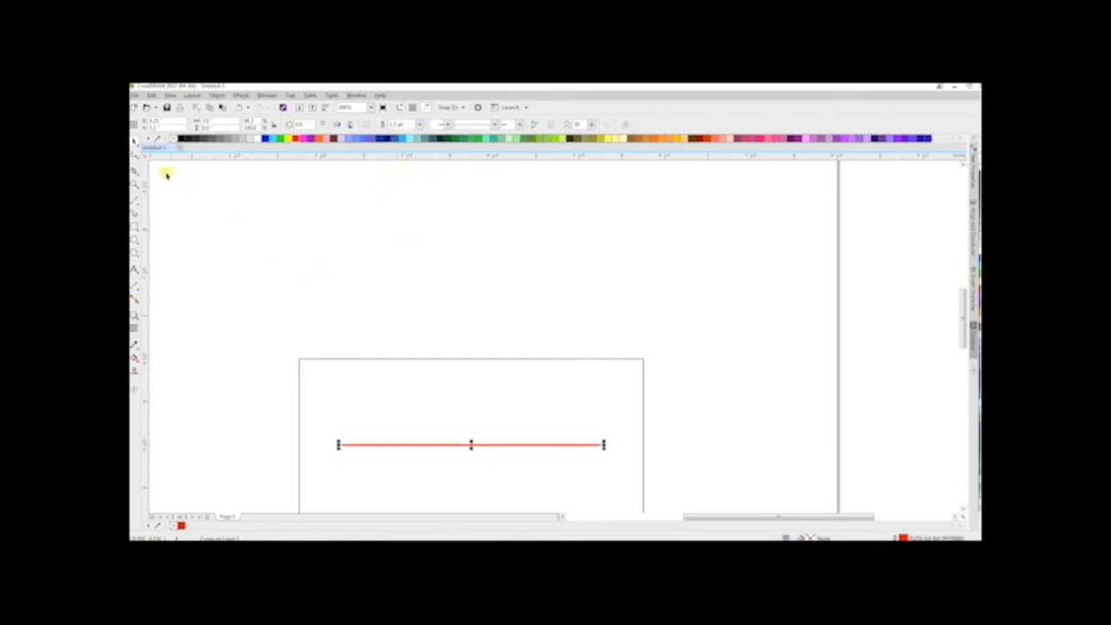
{"action": "left_click", "coordinate": [206, 254]}
Nudge the red line straight up until it lies on the rectangle's upper edge.
{"action": "left_click", "coordinate": [409, 446]}
{"action": "key", "text": "Up"}
{"action": "key", "text": "Up"}
{"action": "key", "text": "Up"}
{"action": "key", "text": "Up"}
{"action": "key", "text": "Up"}
{"action": "key", "text": "Up"}
{"action": "key", "text": "Up"}
{"action": "key", "text": "Up"}
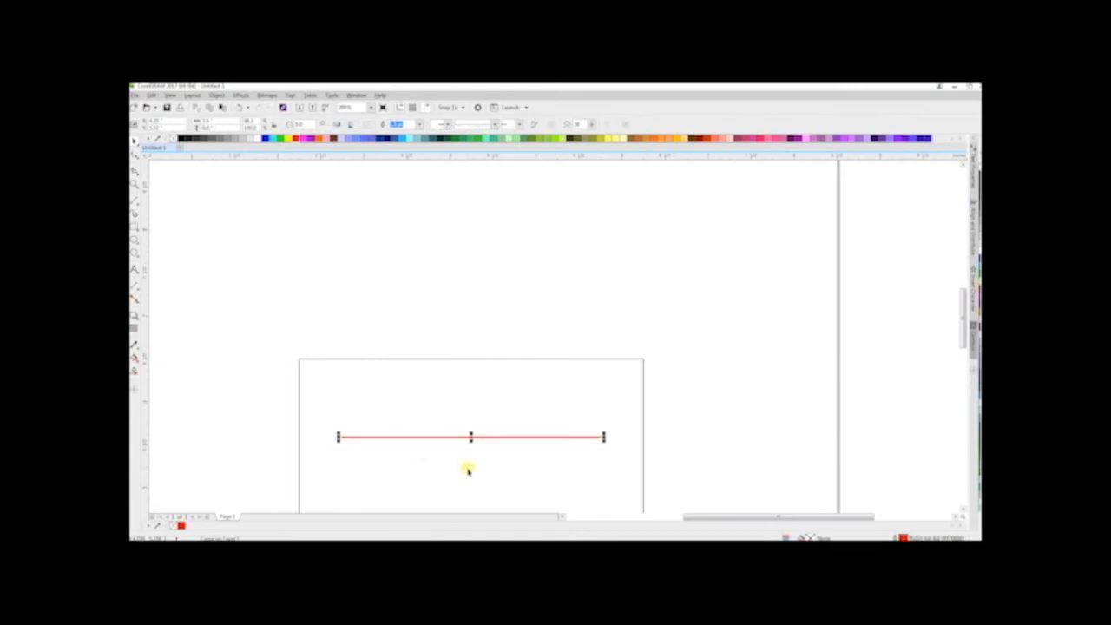
{"action": "key", "text": "Up"}
{"action": "key", "text": "Up"}
{"action": "key", "text": "Up"}
{"action": "key", "text": "Up"}
{"action": "key", "text": "Up"}
{"action": "key", "text": "Up"}
{"action": "key", "text": "Up"}
{"action": "key", "text": "Up"}
{"action": "key", "text": "Up"}
{"action": "key", "text": "Up"}
{"action": "key", "text": "Up"}
{"action": "key", "text": "Up"}
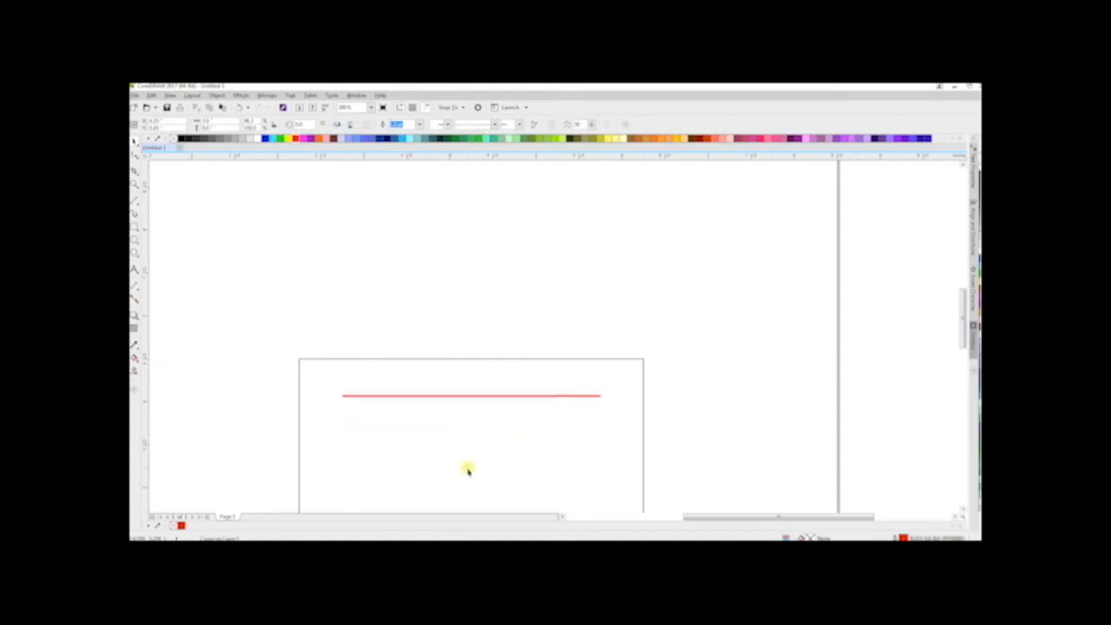
{"action": "key", "text": "Up"}
{"action": "key", "text": "Up"}
{"action": "key", "text": "Up"}
{"action": "key", "text": "Up"}
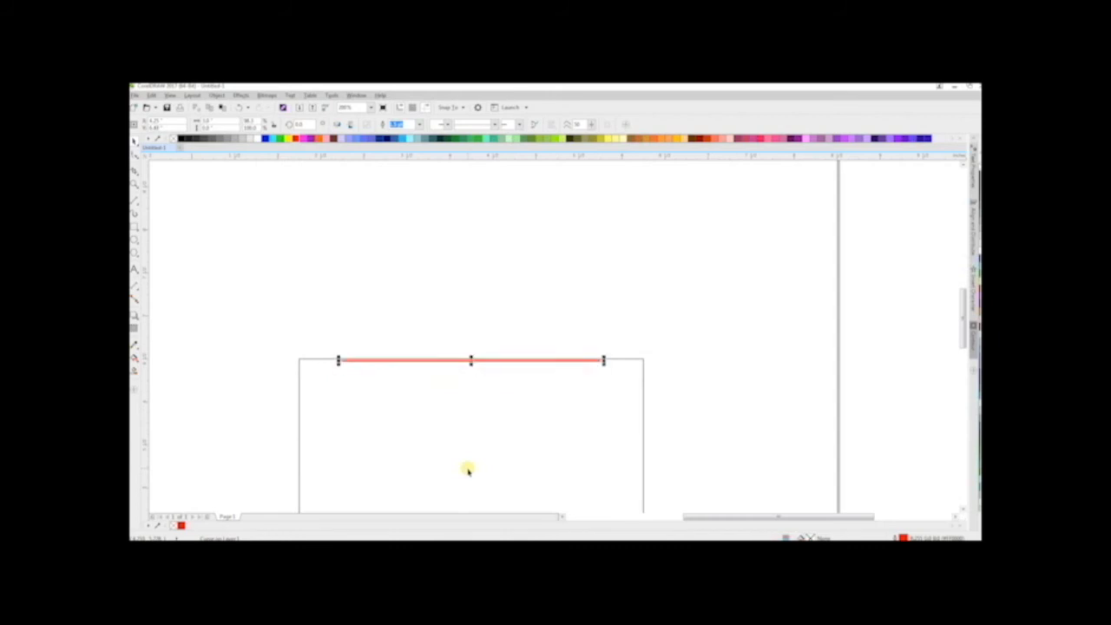
{"action": "left_click", "coordinate": [446, 414]}
Move the rectangle's upper-left corner node horizontally to the left end of the red line.
{"action": "left_click", "coordinate": [298, 370]}
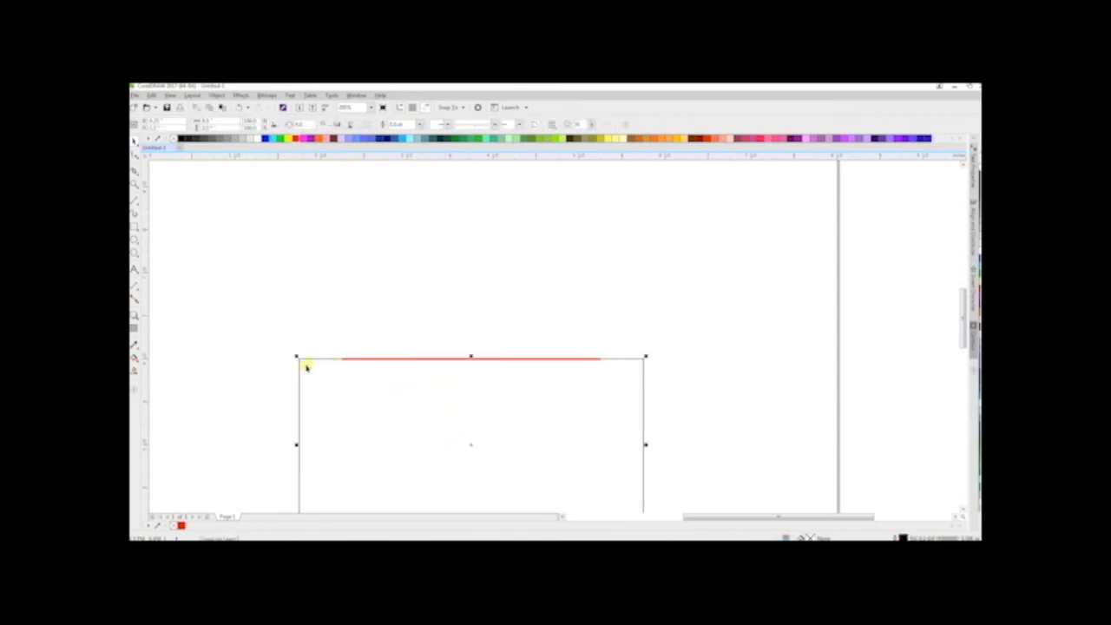
{"action": "scroll", "coordinate": [293, 357], "scroll_direction": "up", "scroll_amount": 4}
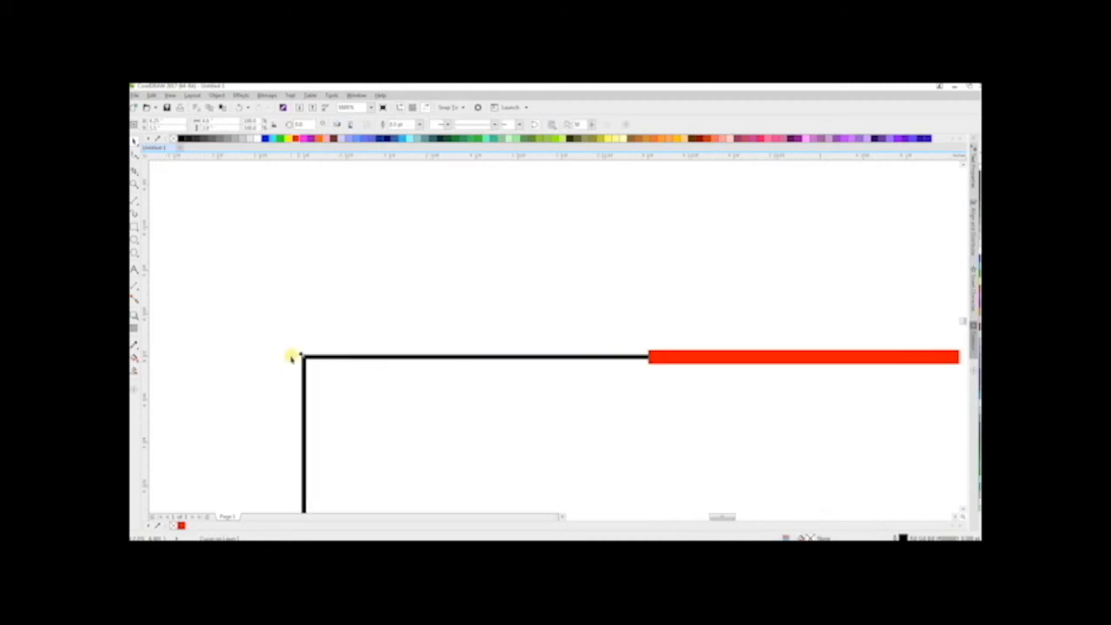
{"action": "left_click", "coordinate": [134, 154]}
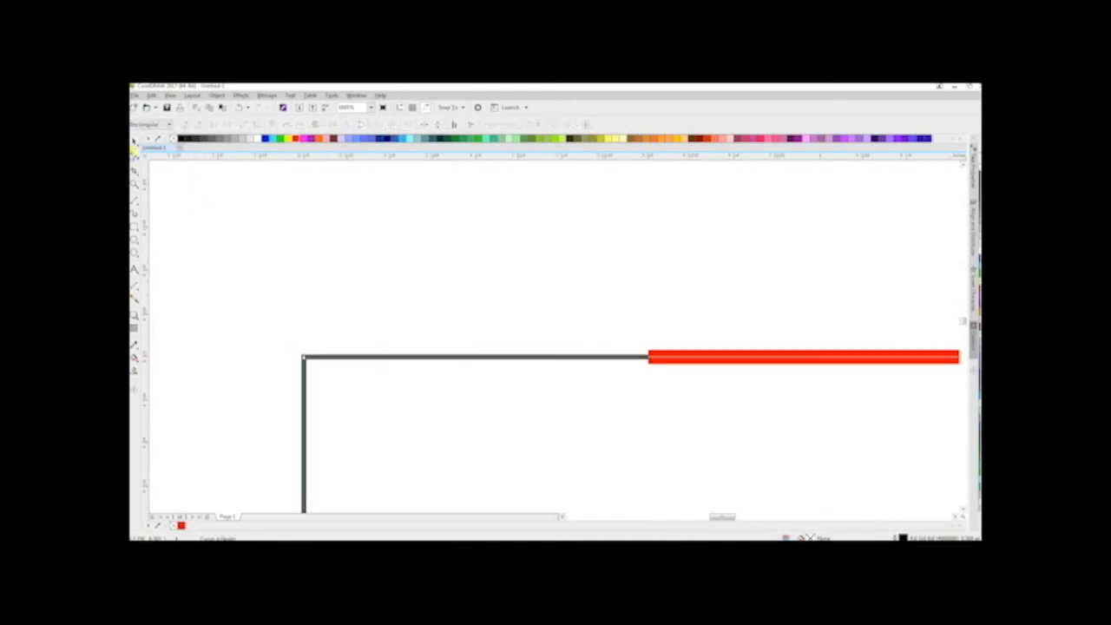
{"action": "left_click", "coordinate": [306, 359]}
{"action": "left_click_drag", "start_coordinate": [308, 359], "coordinate": [651, 357]}
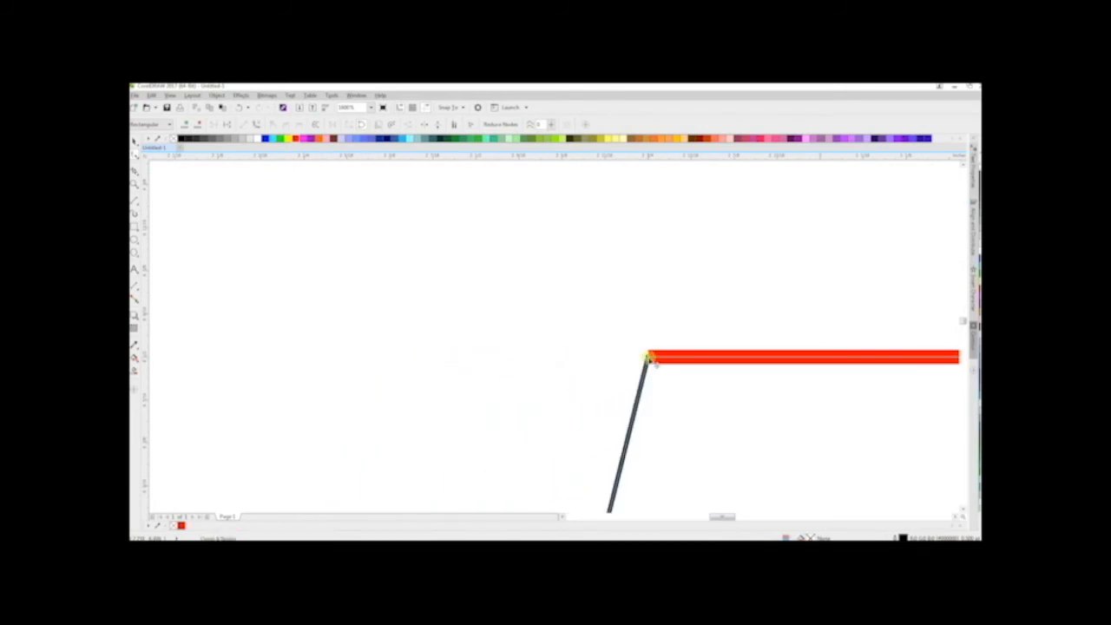
Move the rectangle's upper-right corner node horizontally to the right end of the red line.
{"action": "scroll", "coordinate": [660, 369], "scroll_direction": "down", "scroll_amount": 2}
{"action": "scroll", "coordinate": [799, 367], "scroll_direction": "up", "scroll_amount": 3}
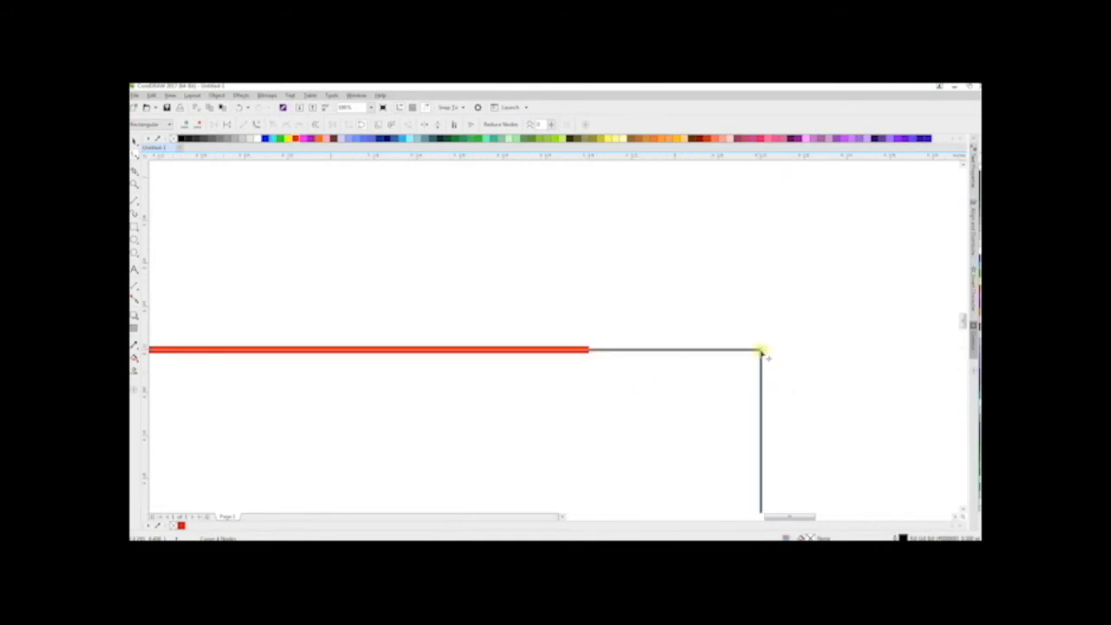
{"action": "left_click_drag", "start_coordinate": [761, 349], "coordinate": [589, 351]}
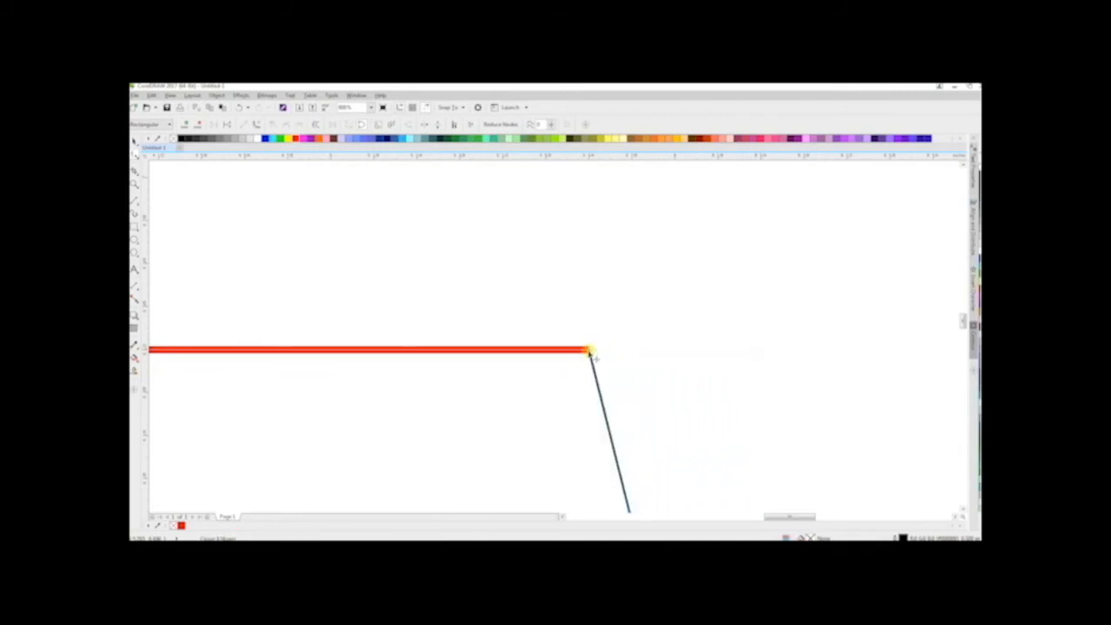
Delete the red guide line from the trapezoid's upper edge.
{"action": "left_click", "coordinate": [135, 142]}
{"action": "scroll", "coordinate": [275, 288], "scroll_direction": "down", "scroll_amount": 3}
{"action": "left_click", "coordinate": [293, 296]}
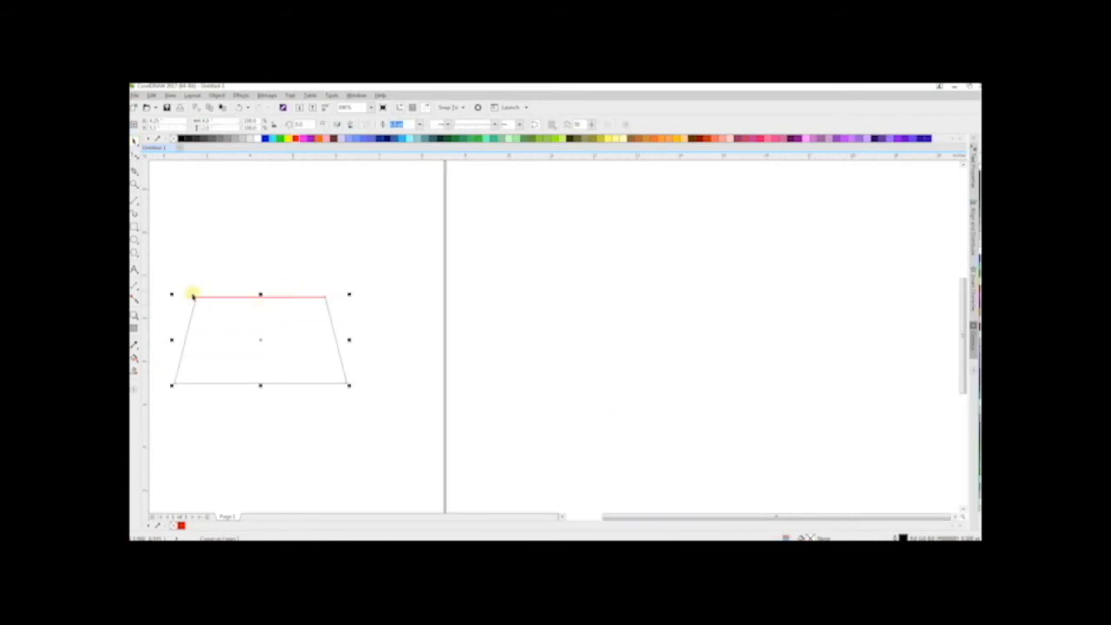
{"action": "left_click", "coordinate": [166, 322]}
{"action": "scroll", "coordinate": [166, 322], "scroll_direction": "up", "scroll_amount": 2}
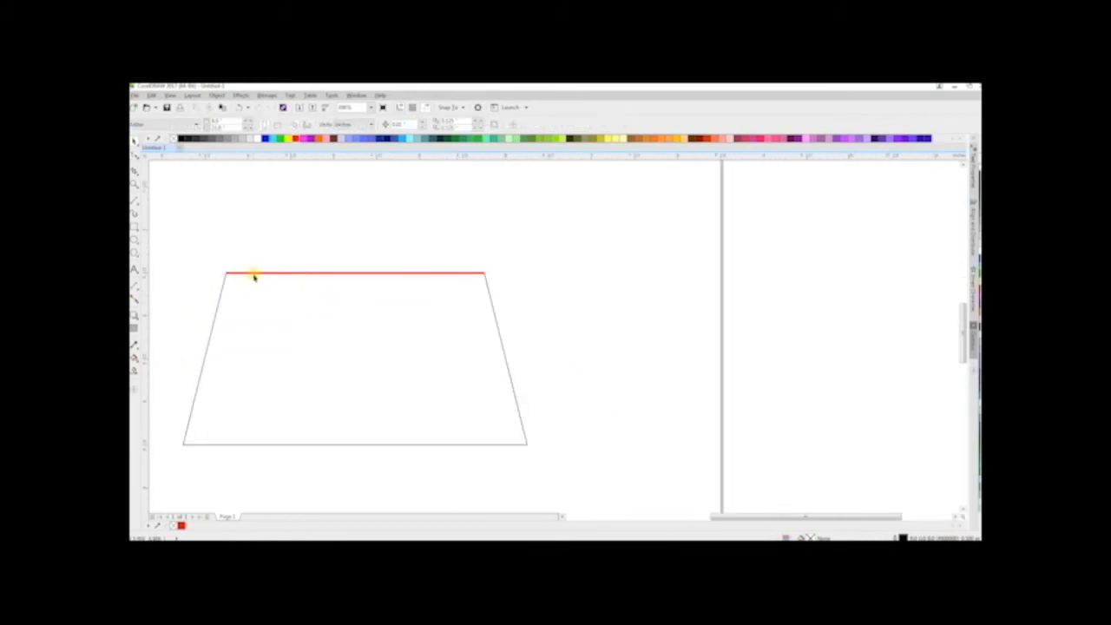
{"action": "left_click", "coordinate": [254, 275]}
{"action": "key", "text": "Delete"}
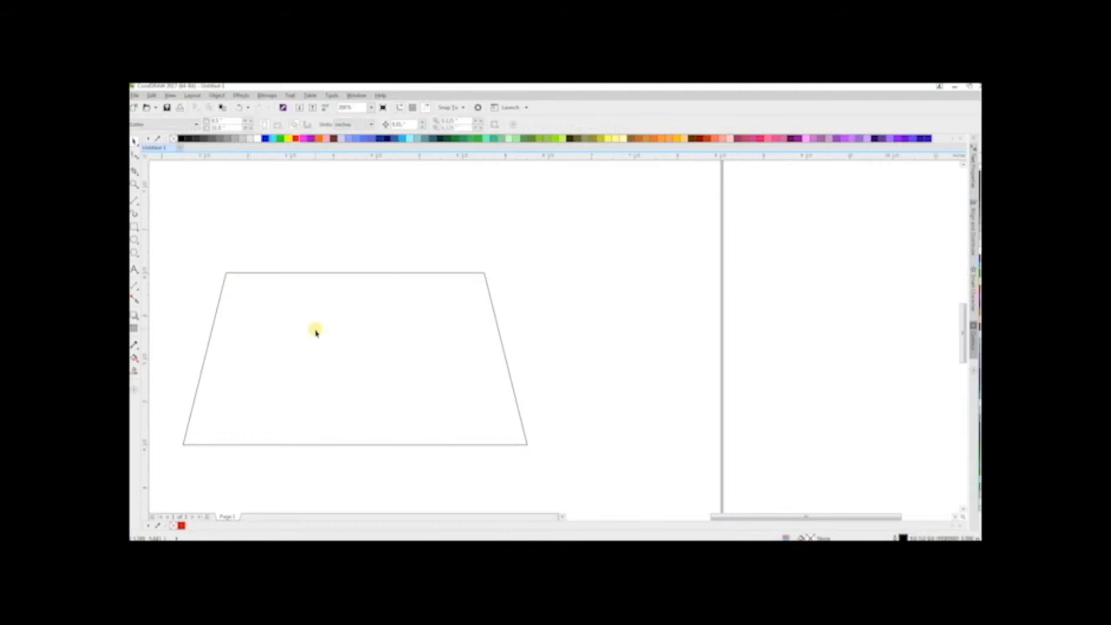
Copy the trapezoid and paste the duplicate in place over the original.
{"action": "scroll", "coordinate": [315, 331], "scroll_direction": "down", "scroll_amount": 2}
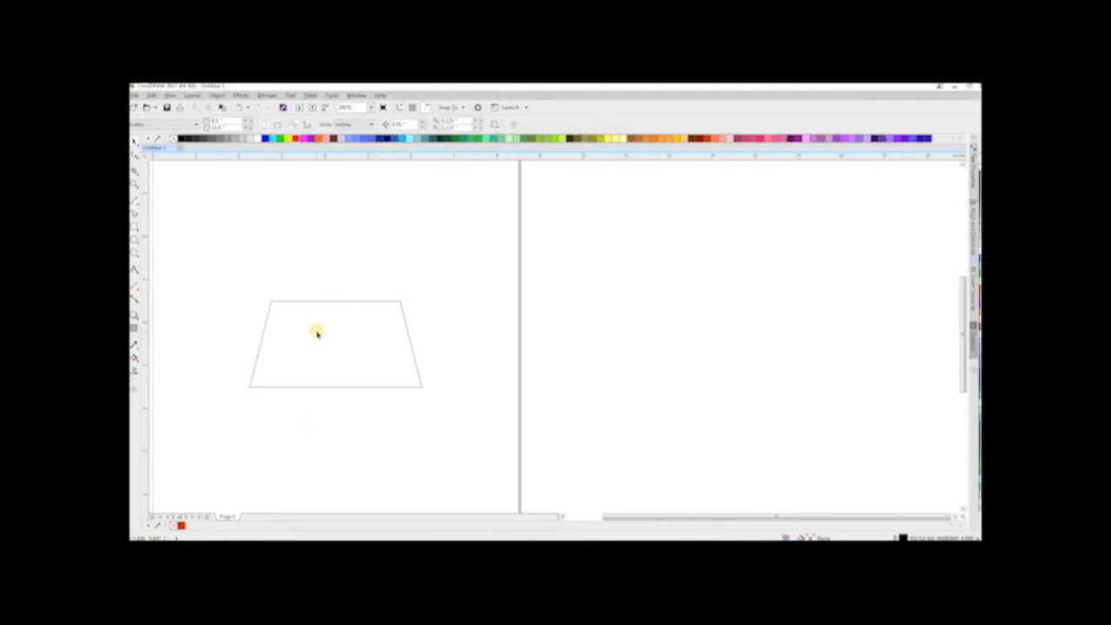
{"action": "left_click", "coordinate": [318, 390]}
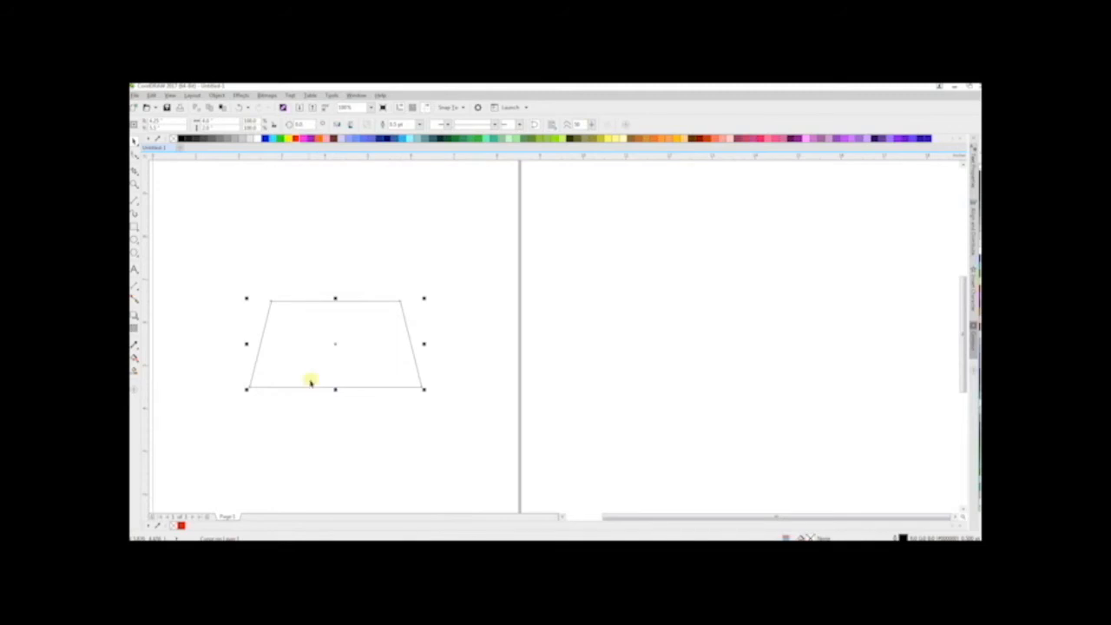
{"action": "left_click", "coordinate": [301, 399]}
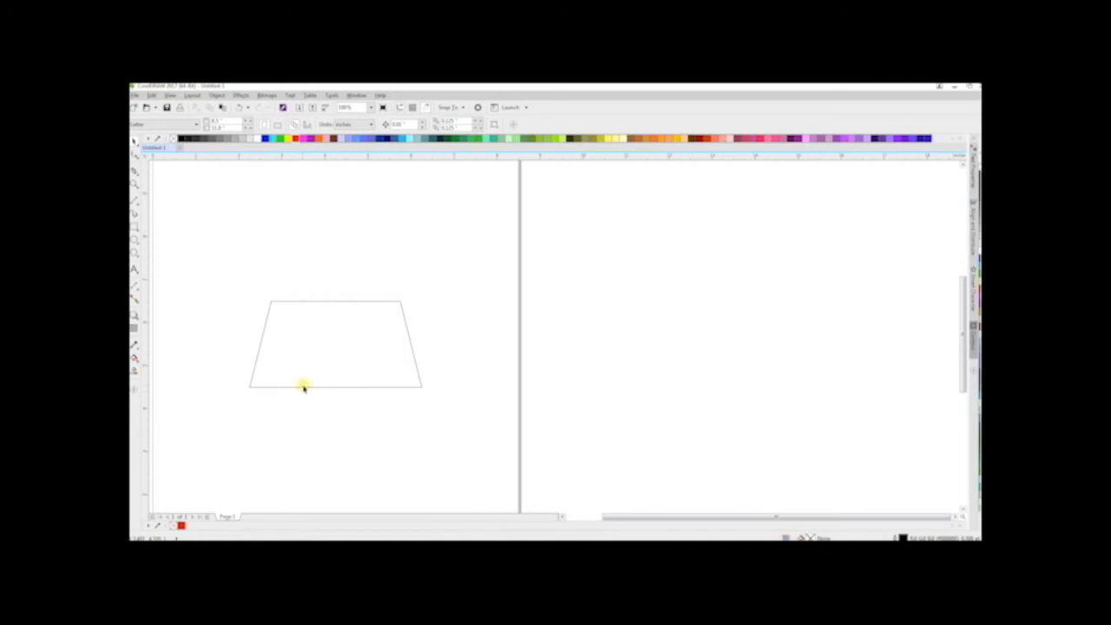
{"action": "left_click", "coordinate": [303, 388]}
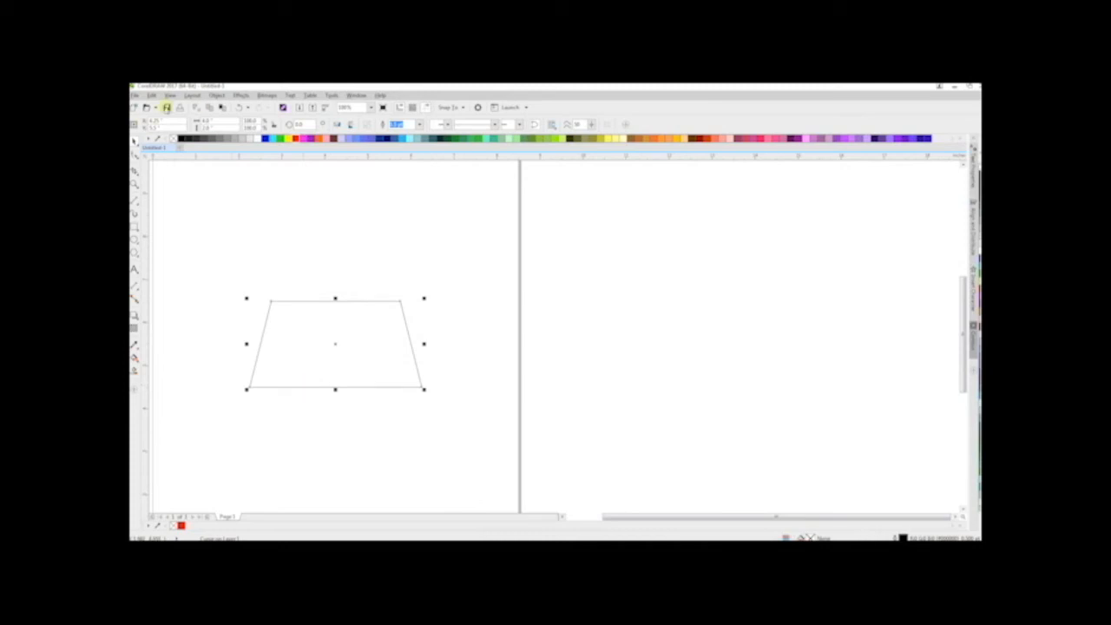
{"action": "left_click", "coordinate": [151, 95]}
{"action": "left_click", "coordinate": [151, 96]}
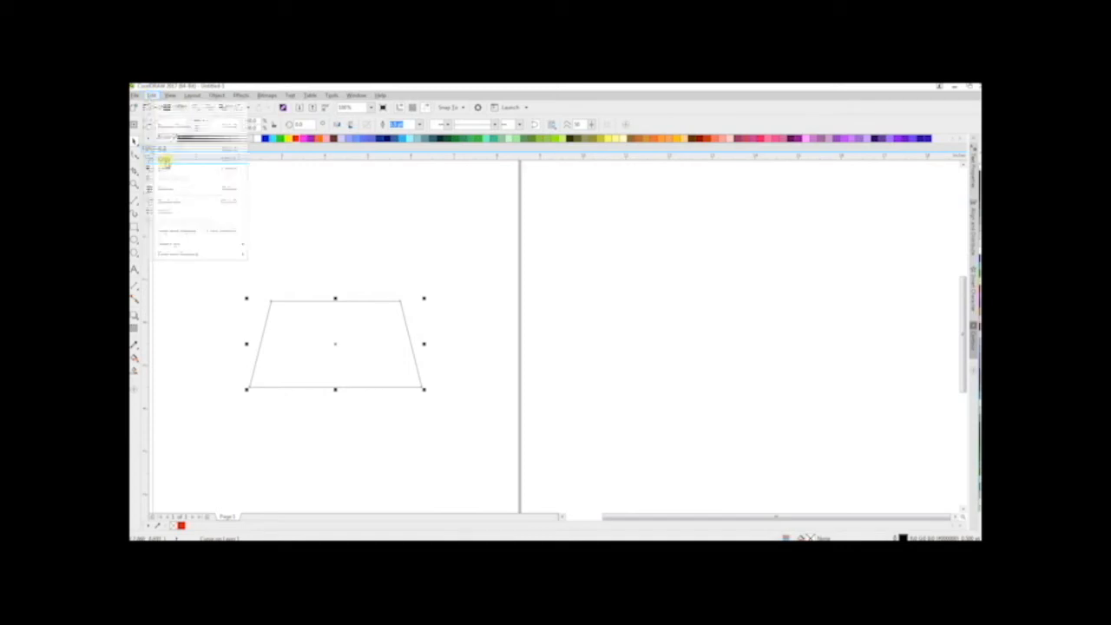
{"action": "left_click", "coordinate": [151, 96]}
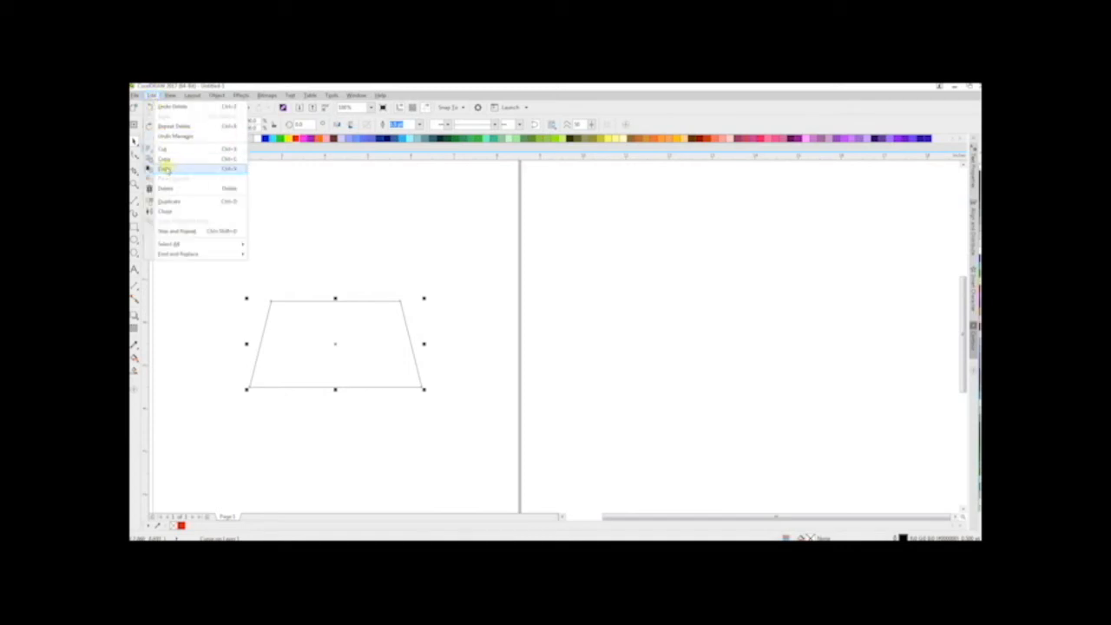
{"action": "left_click", "coordinate": [164, 168]}
Set the pasted trapezoid's size to 4.125 inches wide and 2.125 inches high.
{"action": "left_click", "coordinate": [208, 120]}
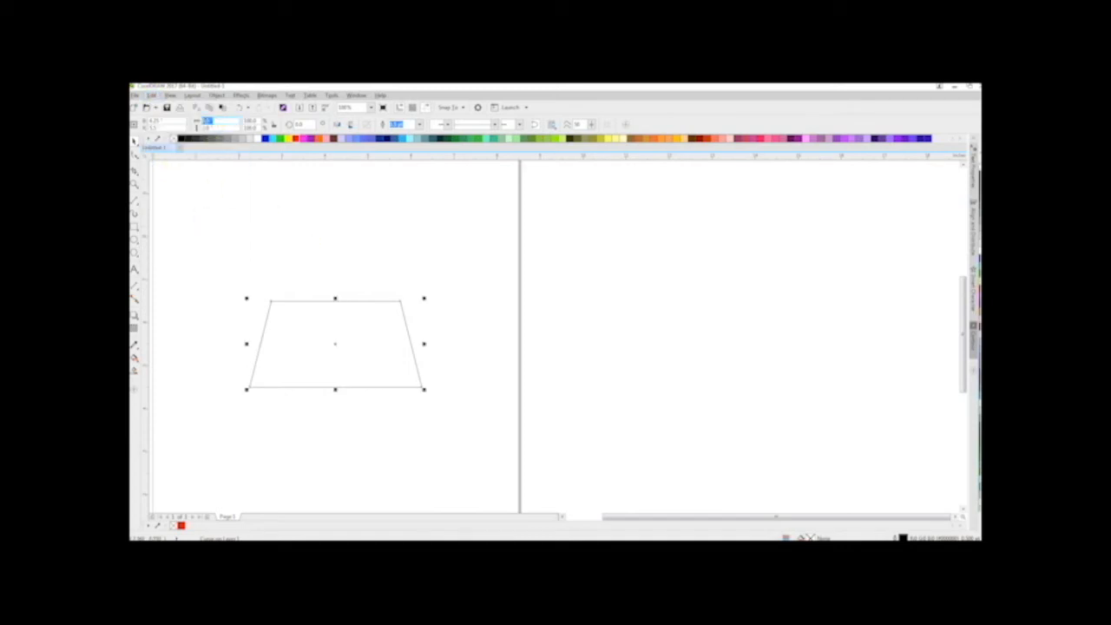
{"action": "type", "text": "4"}
{"action": "key", "text": "Tab"}
{"action": "type", "text": "3"}
{"action": "key", "text": "Return"}
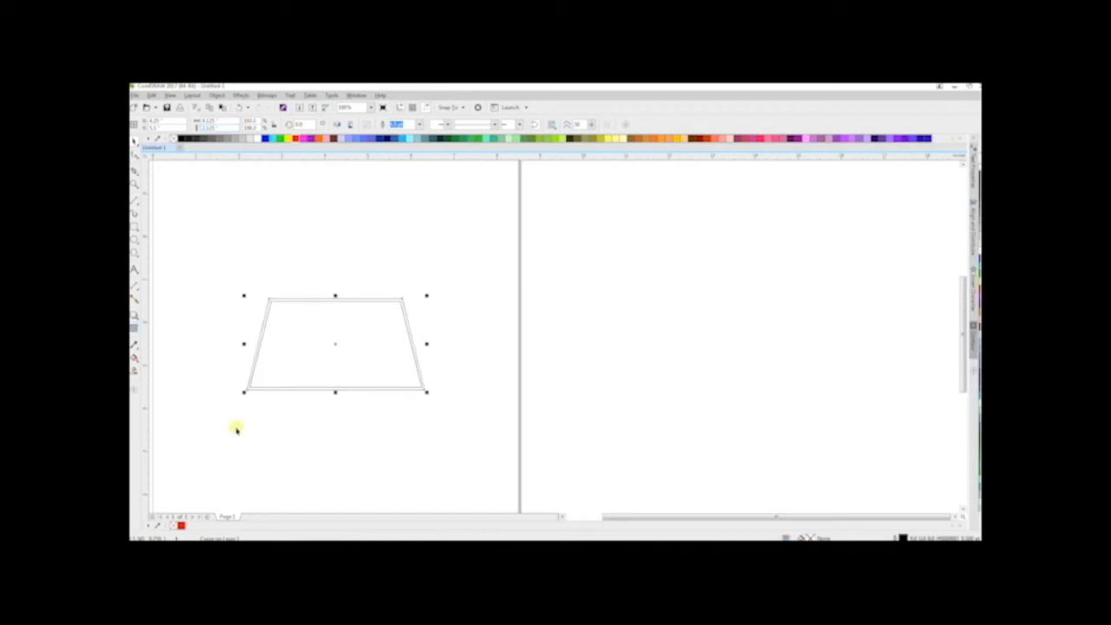
Inspect the spacing between the two trapezoid outlines at the corners, and delete the enlarged copy.
{"action": "scroll", "coordinate": [199, 377], "scroll_direction": "up", "scroll_amount": 2}
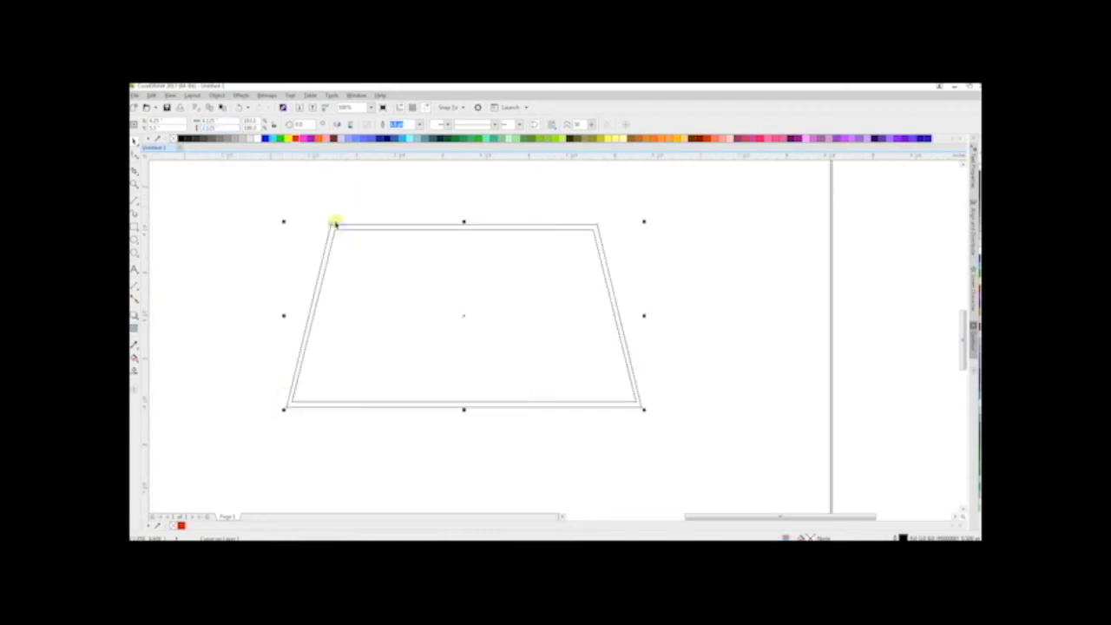
{"action": "scroll", "coordinate": [273, 414], "scroll_direction": "up", "scroll_amount": 2}
{"action": "scroll", "coordinate": [286, 395], "scroll_direction": "down", "scroll_amount": 2}
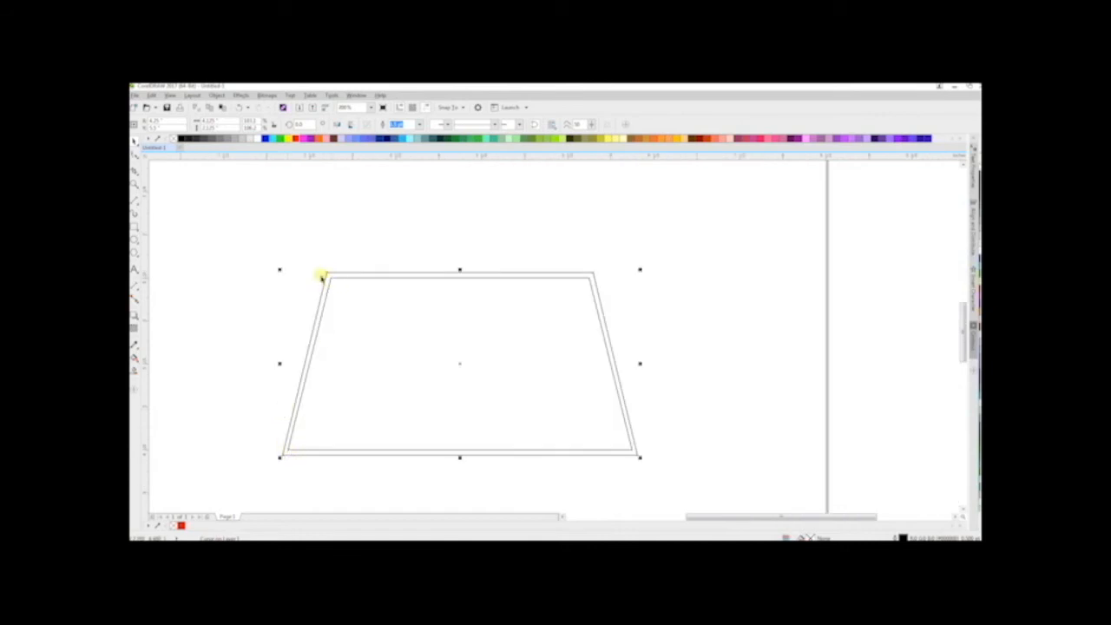
{"action": "scroll", "coordinate": [285, 279], "scroll_direction": "down", "scroll_amount": 2}
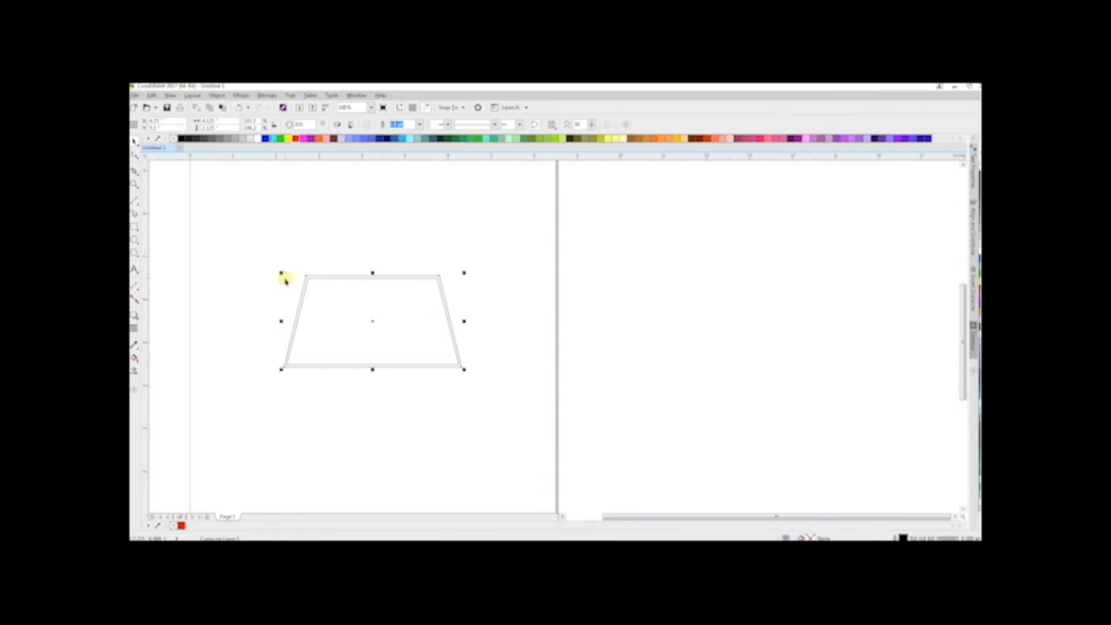
{"action": "left_click", "coordinate": [284, 278]}
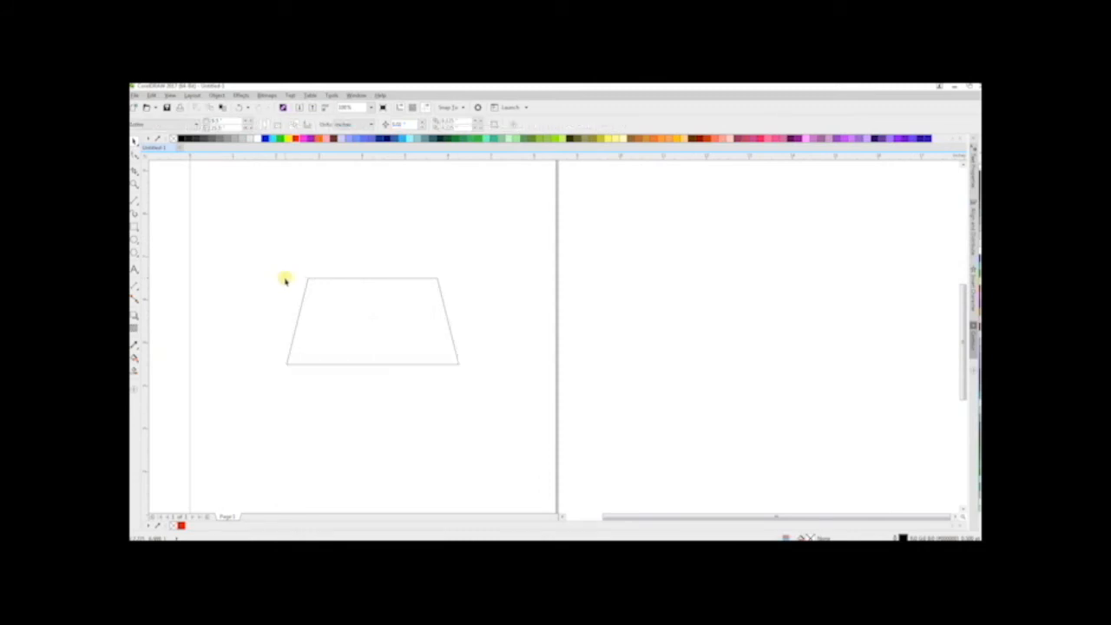
Select the trapezoid and open the Contour effect docker.
{"action": "left_click", "coordinate": [335, 366]}
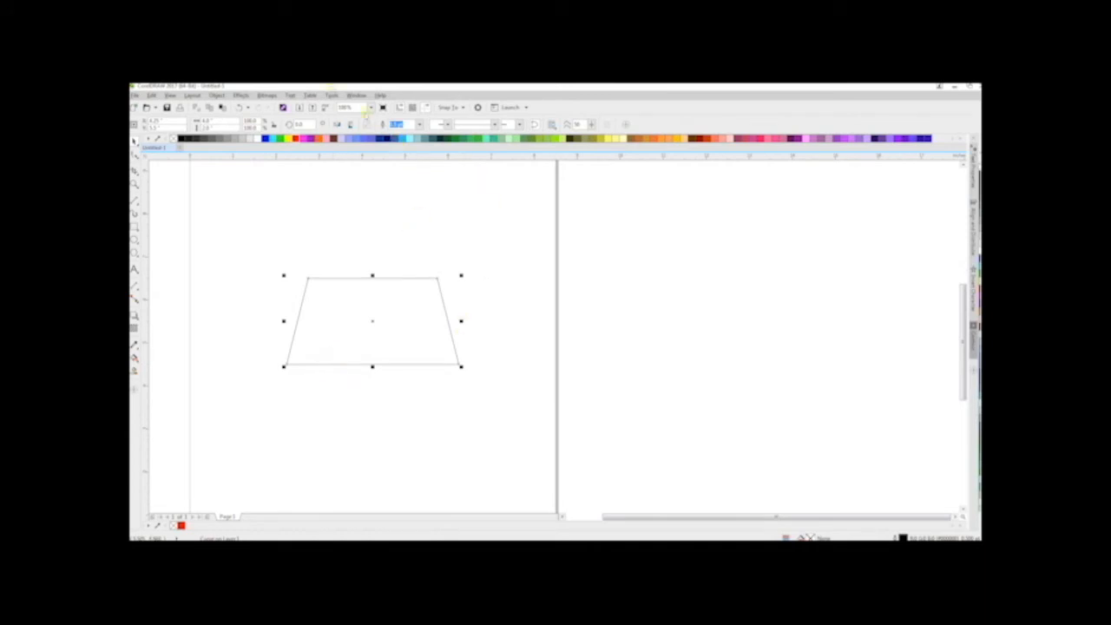
{"action": "left_click", "coordinate": [332, 95]}
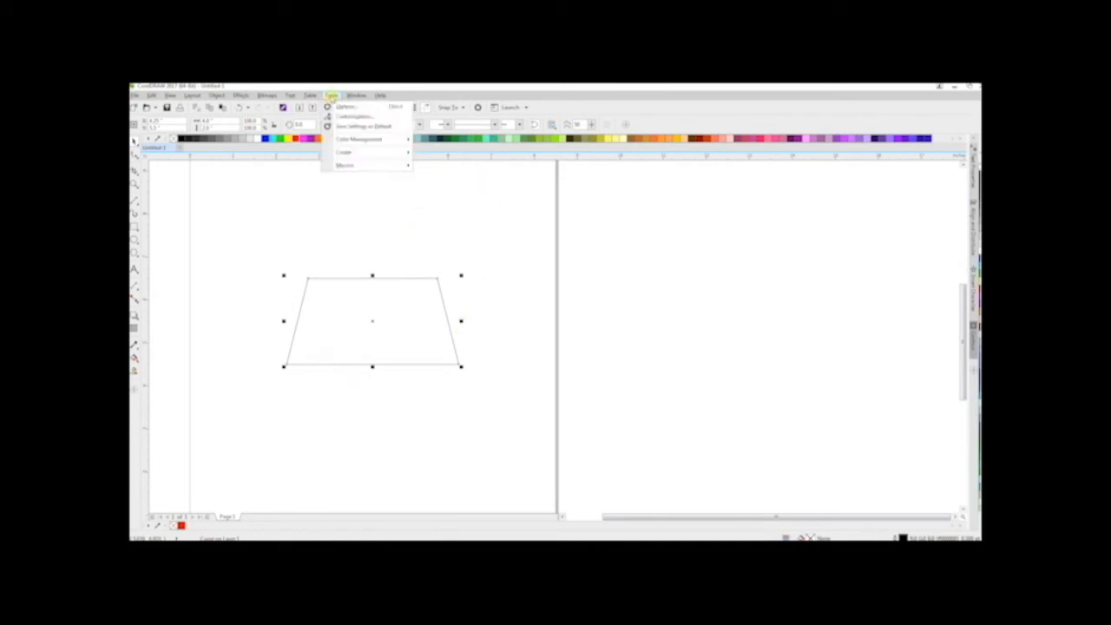
{"action": "mouse_move", "coordinate": [354, 95]}
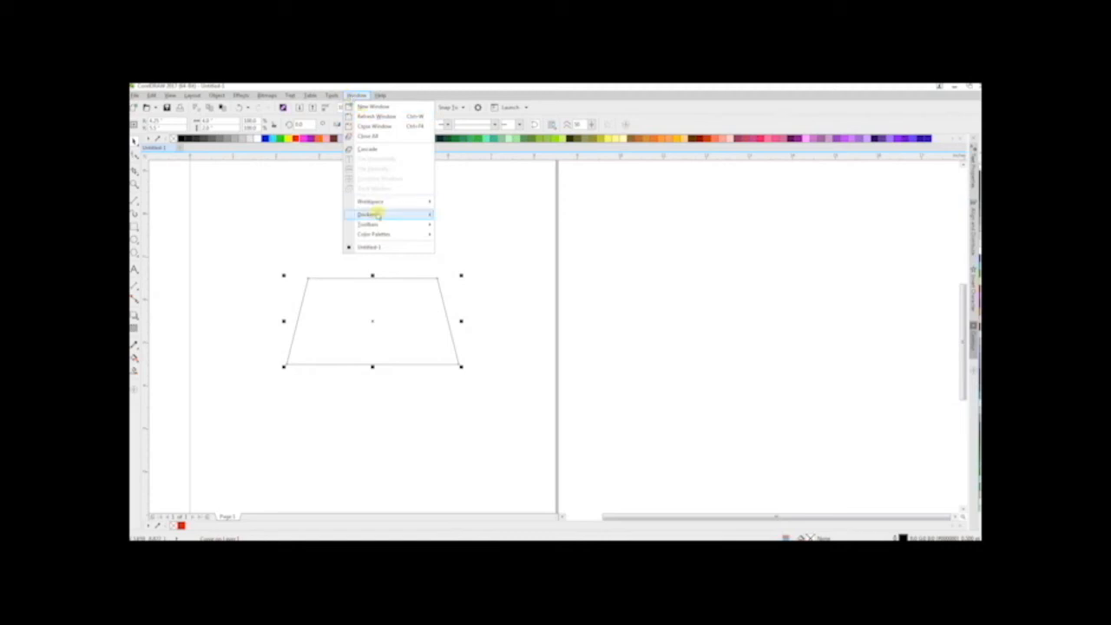
{"action": "mouse_move", "coordinate": [375, 215]}
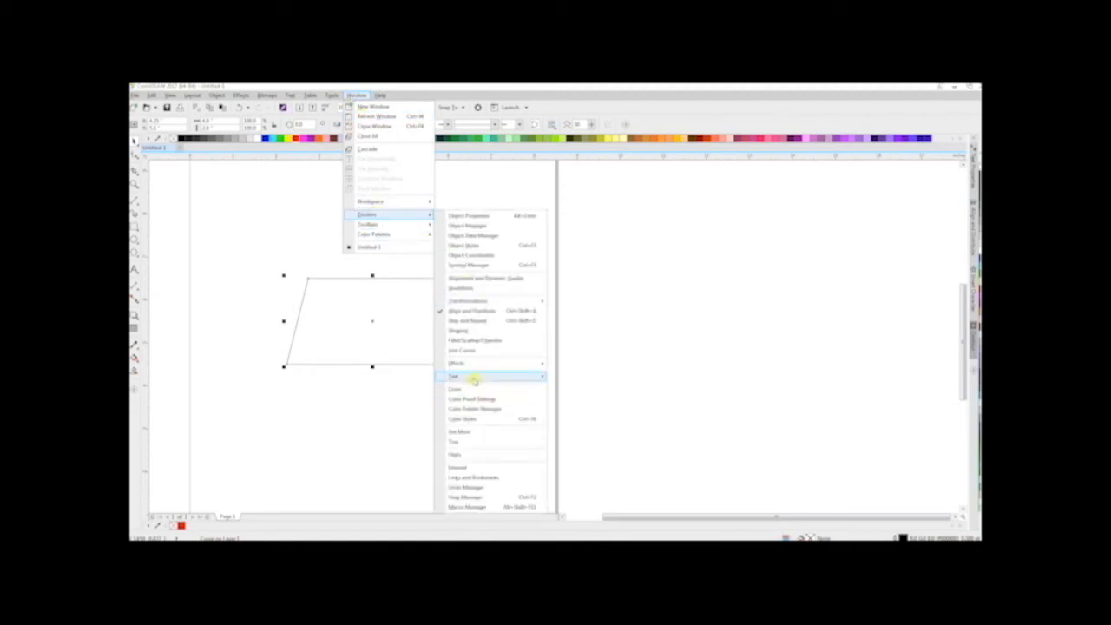
{"action": "mouse_move", "coordinate": [485, 366]}
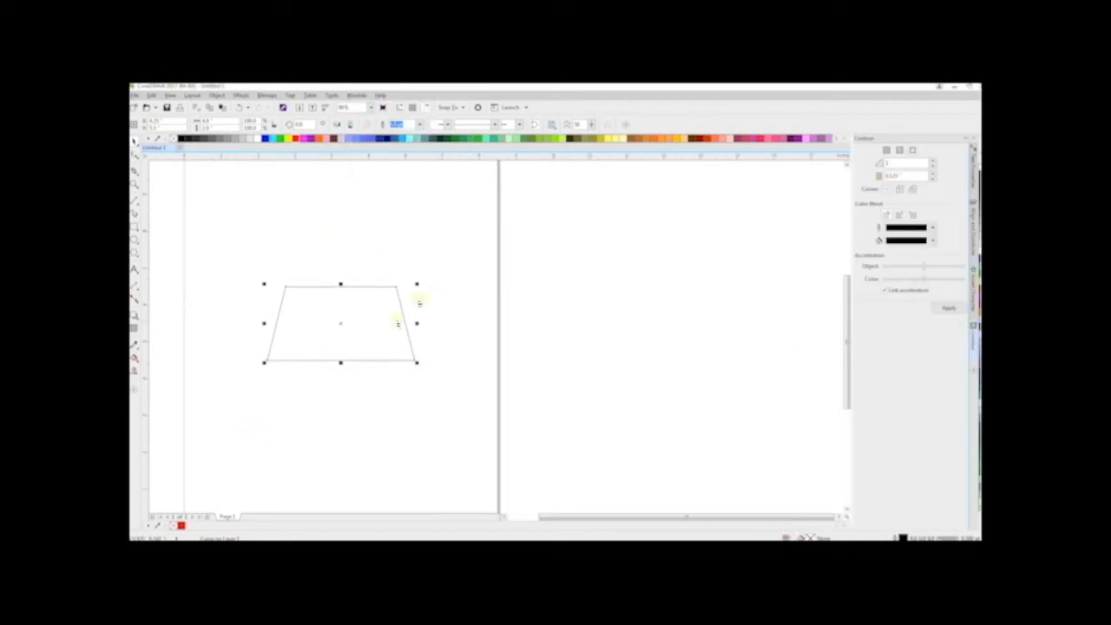
Apply an outside contour to the trapezoid with 1 step and a 0.125-inch offset.
{"action": "left_click", "coordinate": [390, 375]}
{"action": "left_click", "coordinate": [385, 362]}
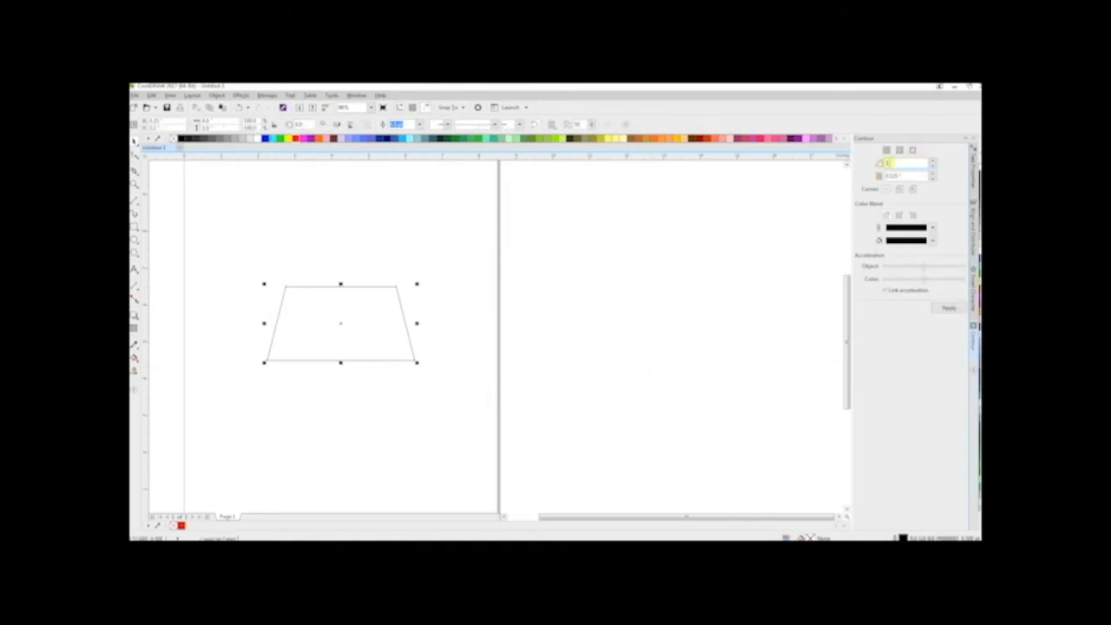
{"action": "left_click", "coordinate": [913, 152]}
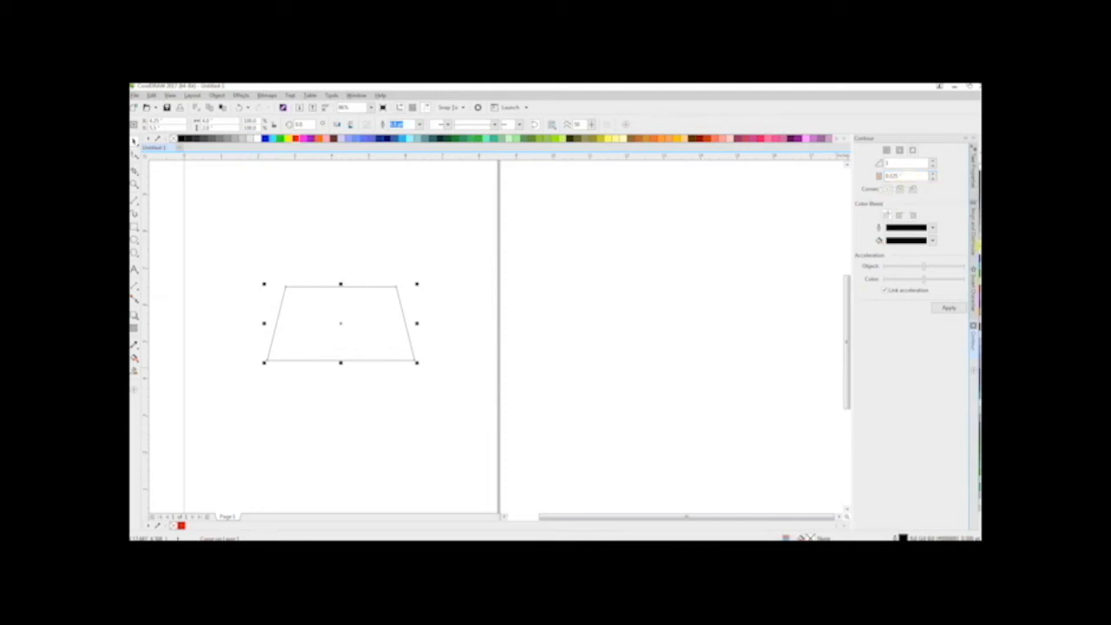
{"action": "left_click", "coordinate": [895, 230]}
{"action": "left_click", "coordinate": [894, 231]}
{"action": "left_click", "coordinate": [946, 308]}
{"action": "scroll", "coordinate": [238, 335], "scroll_direction": "up", "scroll_amount": 2}
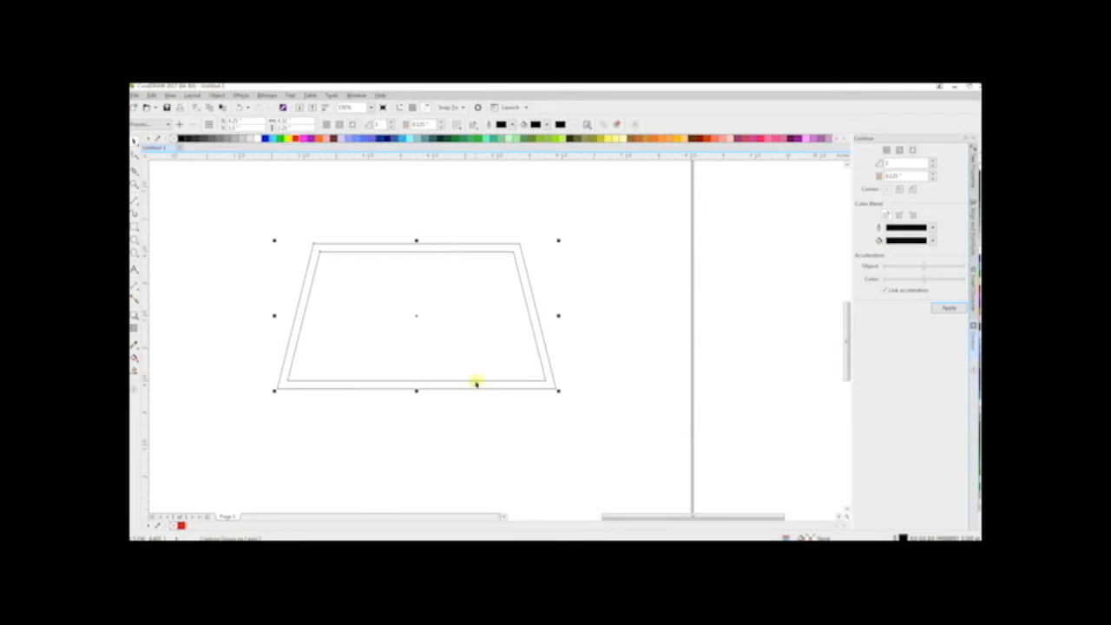
{"action": "left_click", "coordinate": [437, 449]}
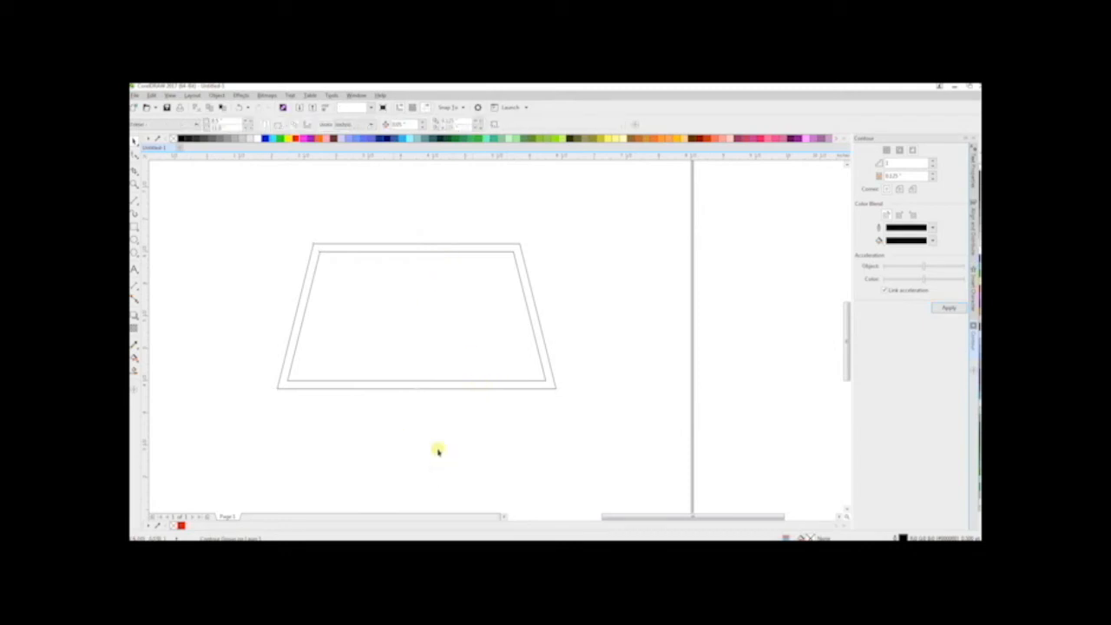
{"action": "left_click", "coordinate": [429, 382]}
{"action": "left_click", "coordinate": [438, 397]}
{"action": "left_click", "coordinate": [437, 389]}
{"action": "right_click", "coordinate": [437, 391]}
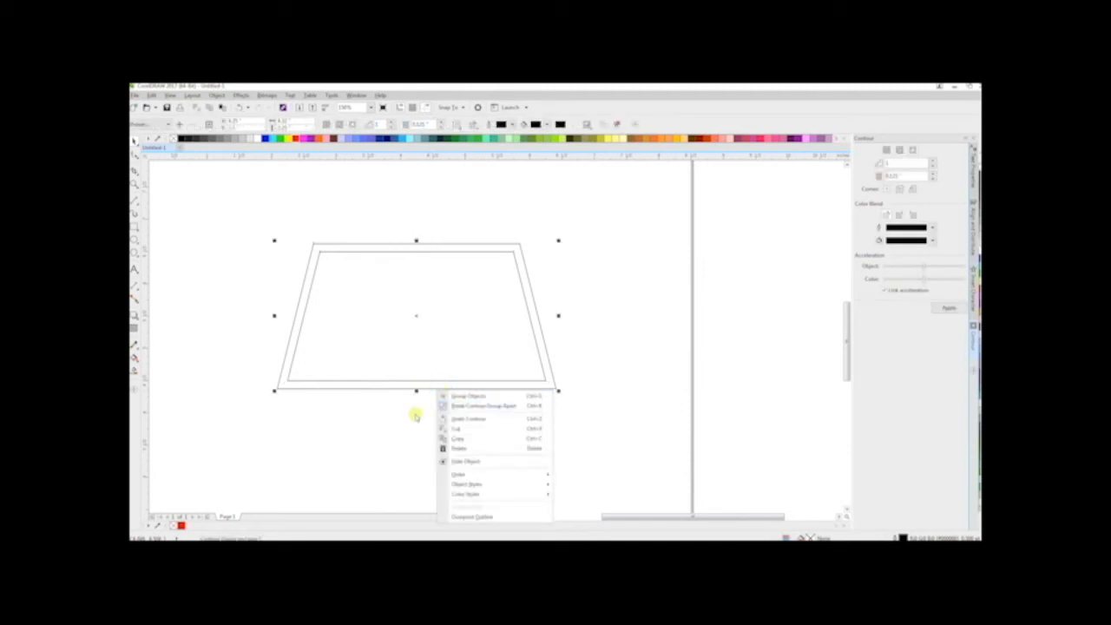
{"action": "left_click", "coordinate": [416, 414]}
{"action": "left_click", "coordinate": [464, 419]}
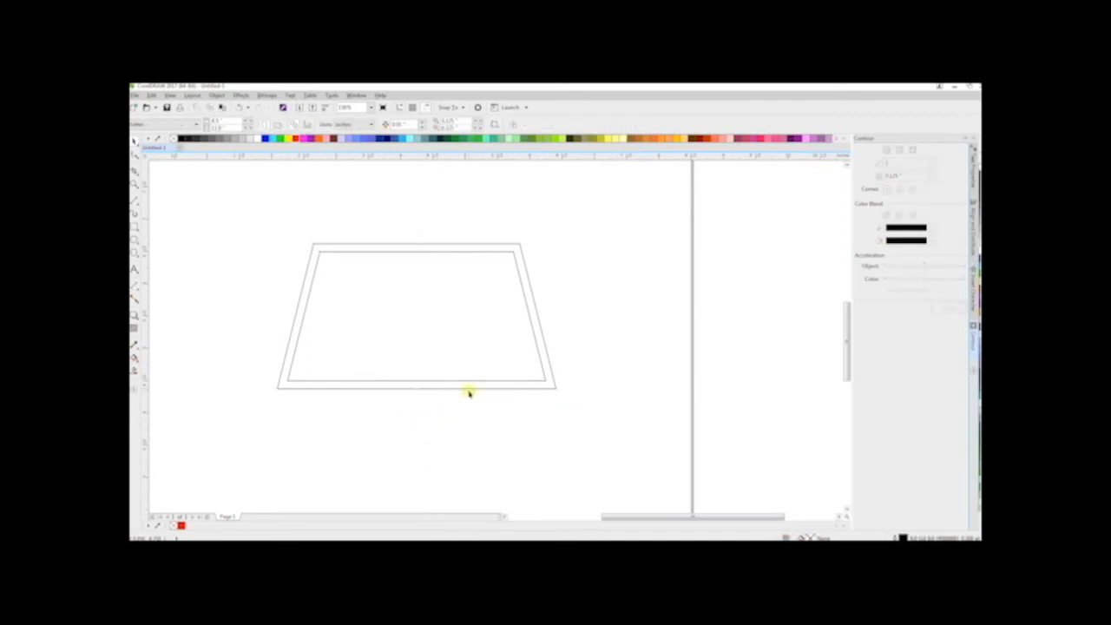
Break the trapezoid's contour group apart into separate outlines and deselect them.
{"action": "left_click", "coordinate": [469, 390]}
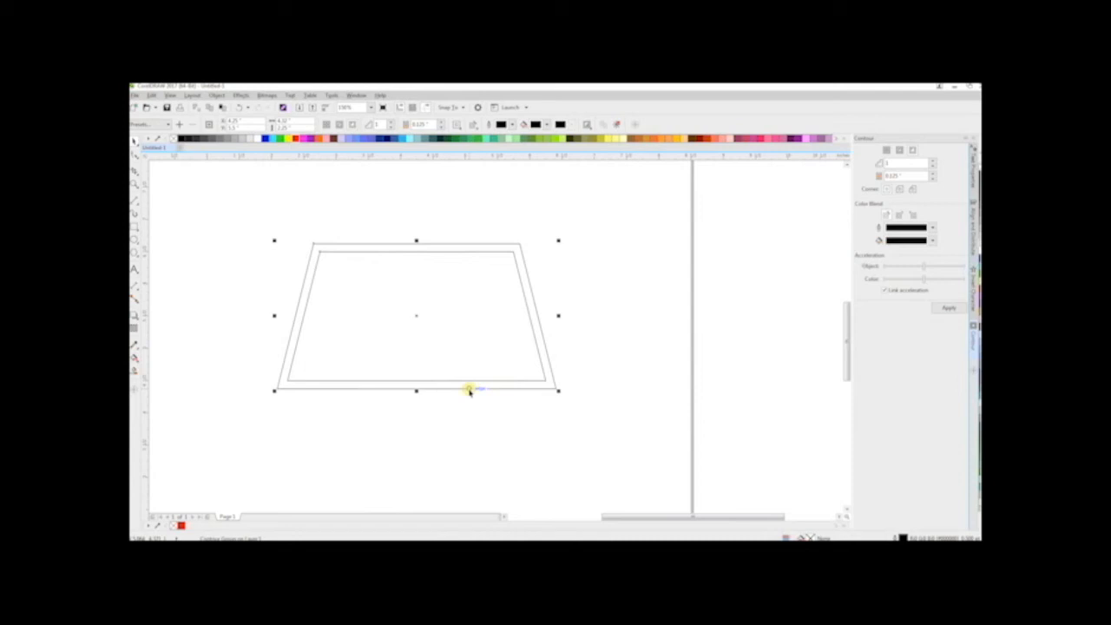
{"action": "right_click", "coordinate": [461, 389]}
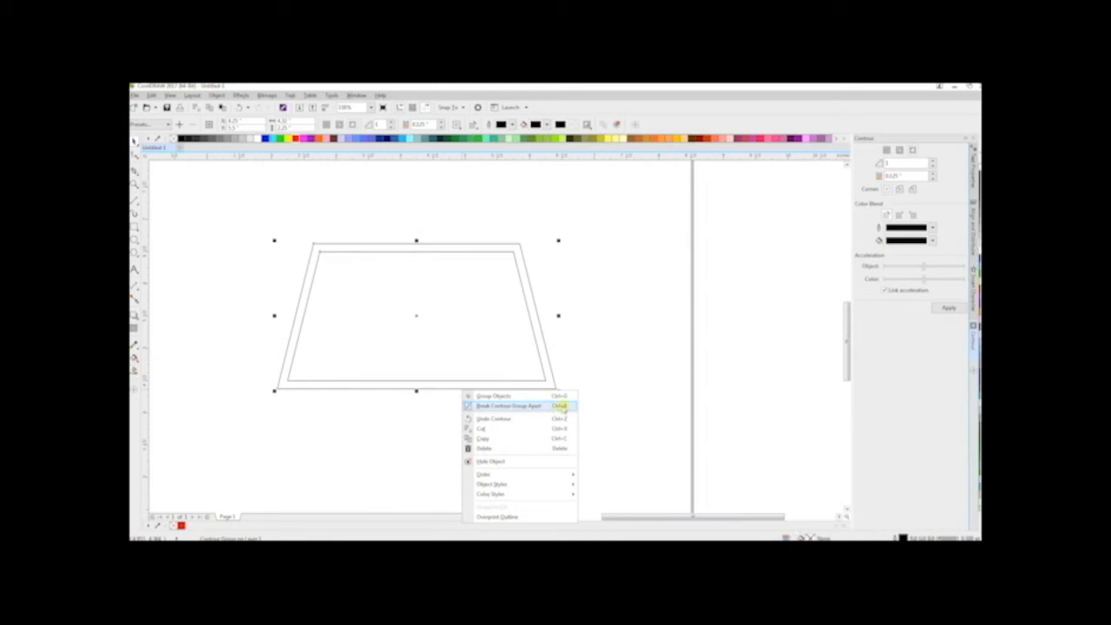
{"action": "left_click", "coordinate": [563, 407]}
{"action": "left_click", "coordinate": [464, 422]}
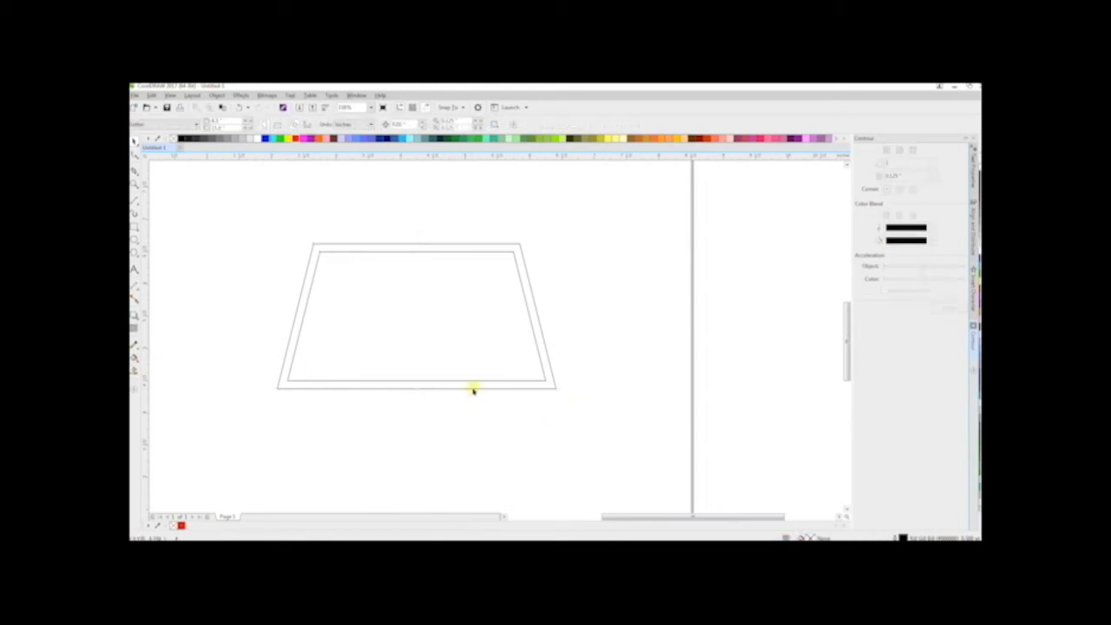
Select the outer and inner trapezoid outlines one at a time to check that they are independent.
{"action": "left_click", "coordinate": [473, 390]}
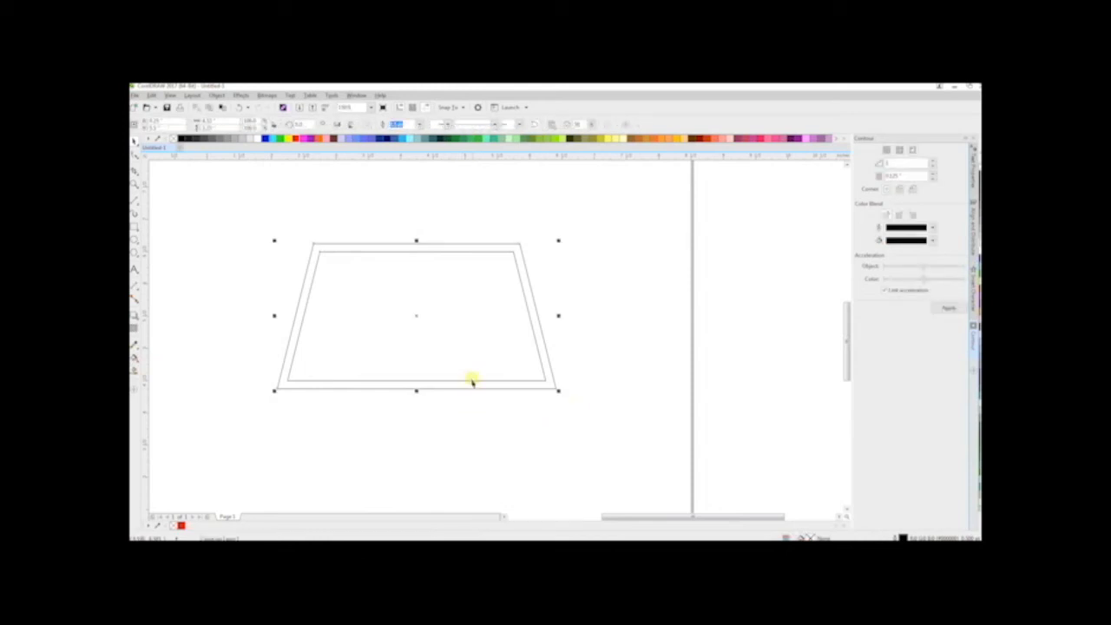
{"action": "key", "text": "Escape"}
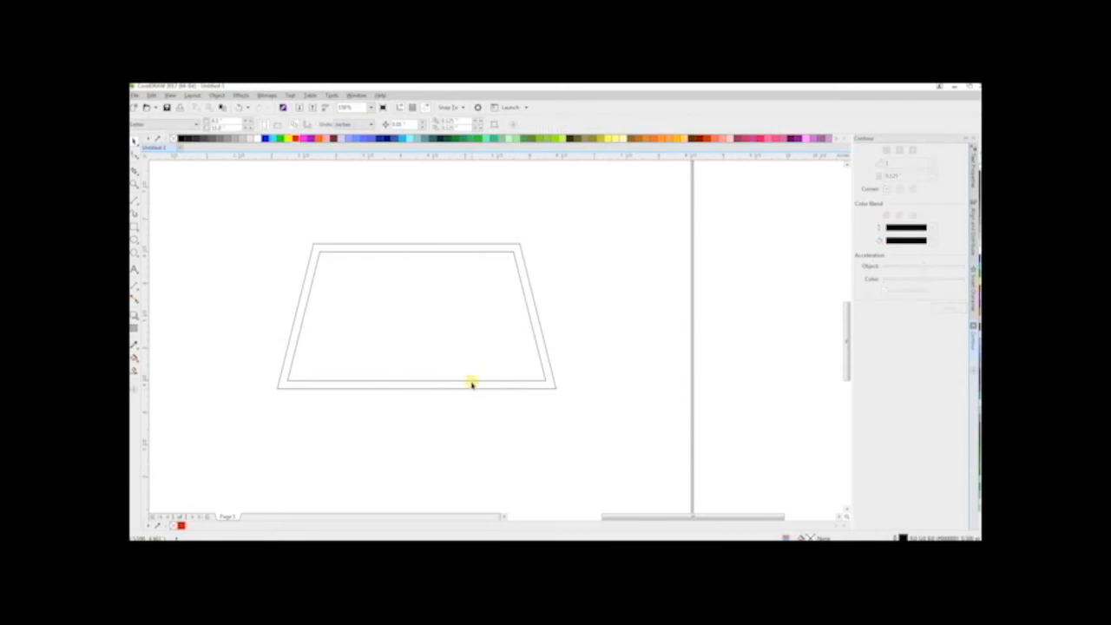
{"action": "left_click", "coordinate": [472, 384]}
{"action": "left_click", "coordinate": [456, 423]}
Select both trapezoid outlines together and delete them from the page.
{"action": "left_click_drag", "start_coordinate": [242, 208], "coordinate": [625, 452]}
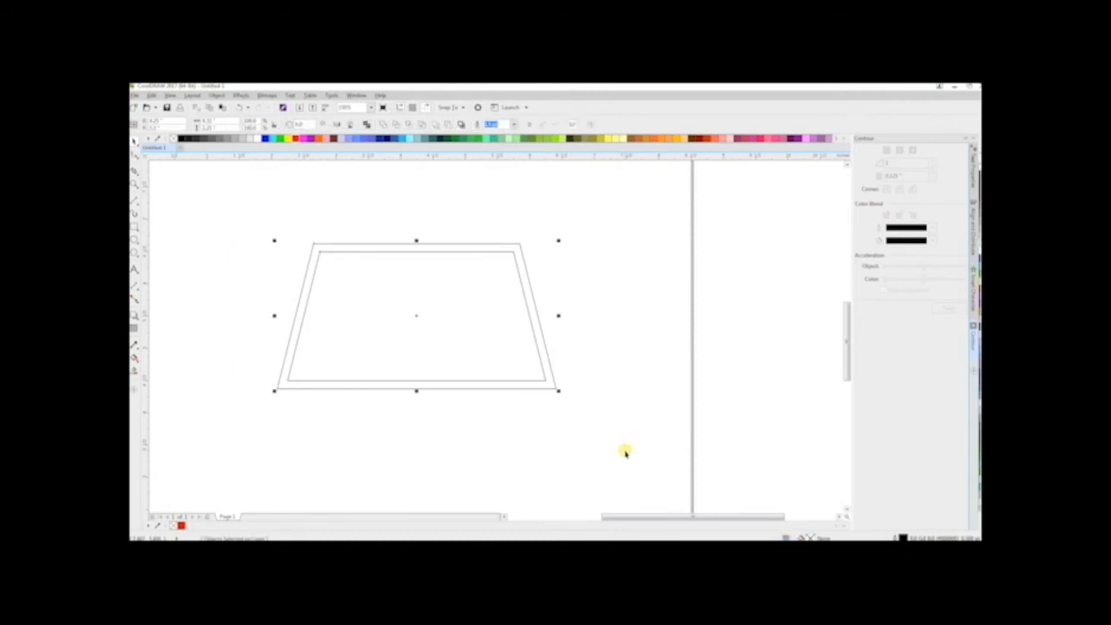
{"action": "key", "text": "Delete"}
{"action": "scroll", "coordinate": [526, 295], "scroll_direction": "down", "scroll_amount": 1}
{"action": "scroll", "coordinate": [525, 293], "scroll_direction": "down", "scroll_amount": 1}
{"action": "scroll", "coordinate": [525, 279], "scroll_direction": "up", "scroll_amount": 1}
{"action": "scroll", "coordinate": [525, 269], "scroll_direction": "down", "scroll_amount": 1}
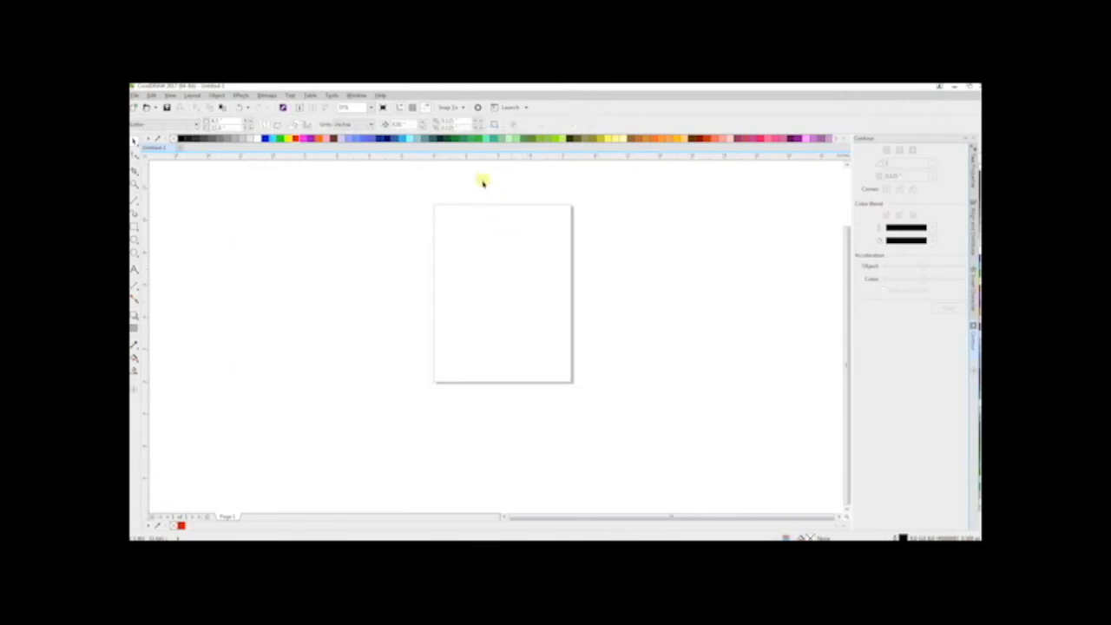
Import the scanned mug ornament image from the Desktop and place it starting at the page's upper-left corner.
{"action": "scroll", "coordinate": [481, 183], "scroll_direction": "up", "scroll_amount": 1}
{"action": "scroll", "coordinate": [482, 187], "scroll_direction": "down", "scroll_amount": 1}
{"action": "left_click", "coordinate": [135, 95]}
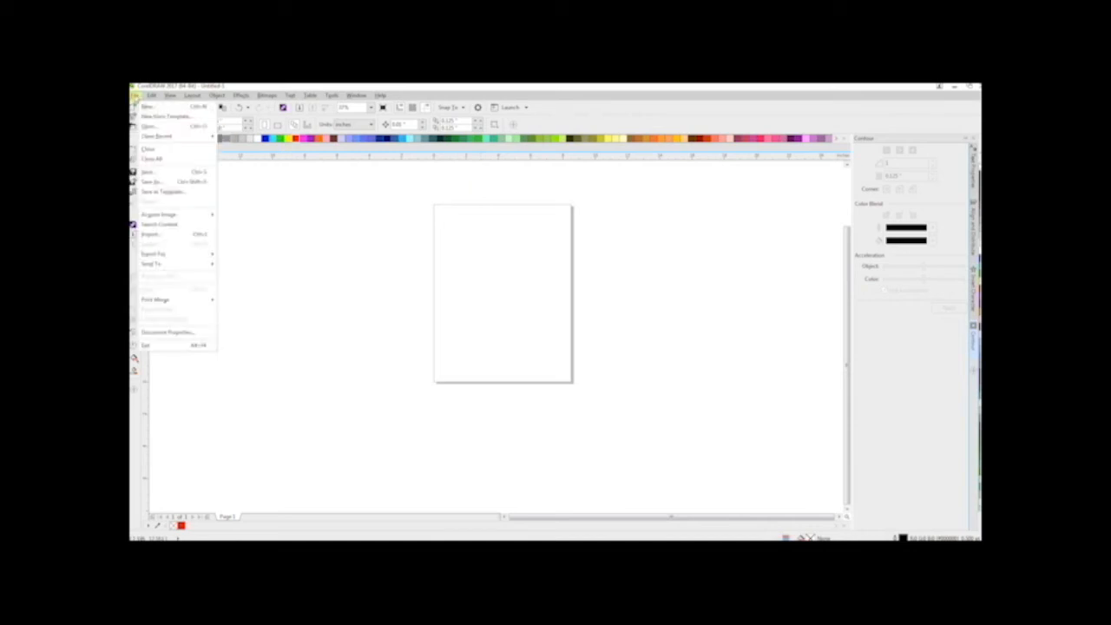
{"action": "left_click", "coordinate": [150, 234]}
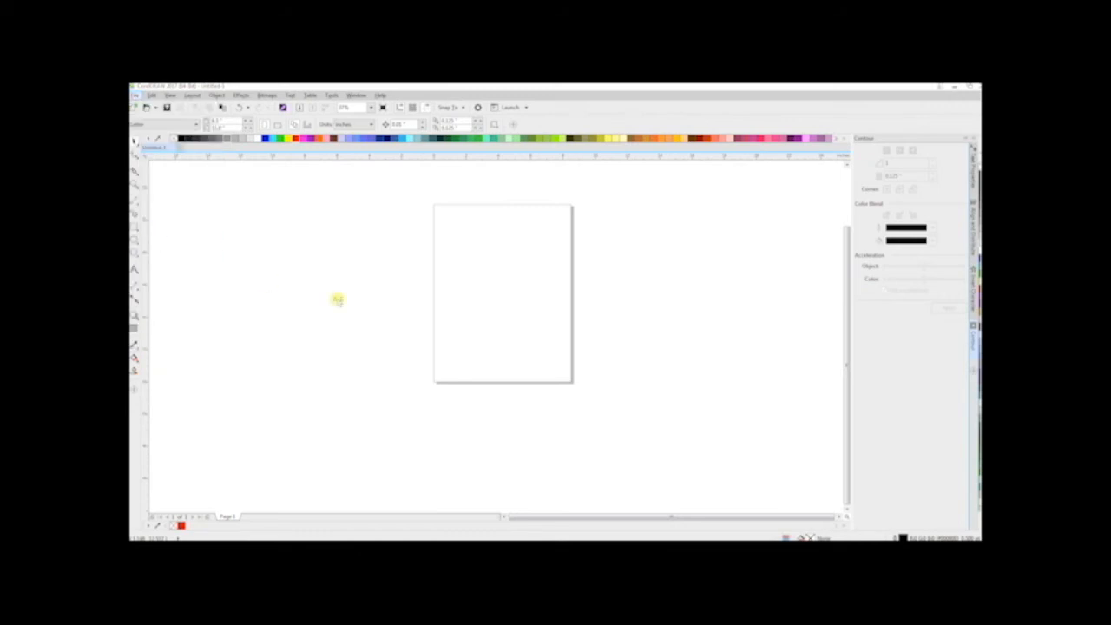
{"action": "left_click", "coordinate": [371, 212]}
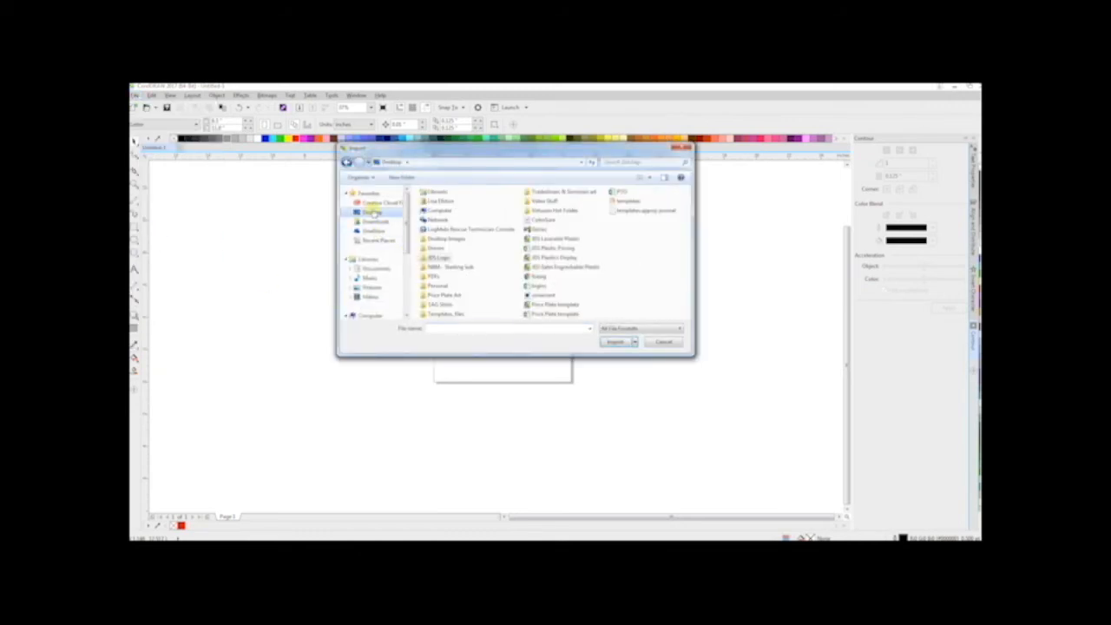
{"action": "left_click", "coordinate": [540, 295]}
{"action": "left_click", "coordinate": [608, 341]}
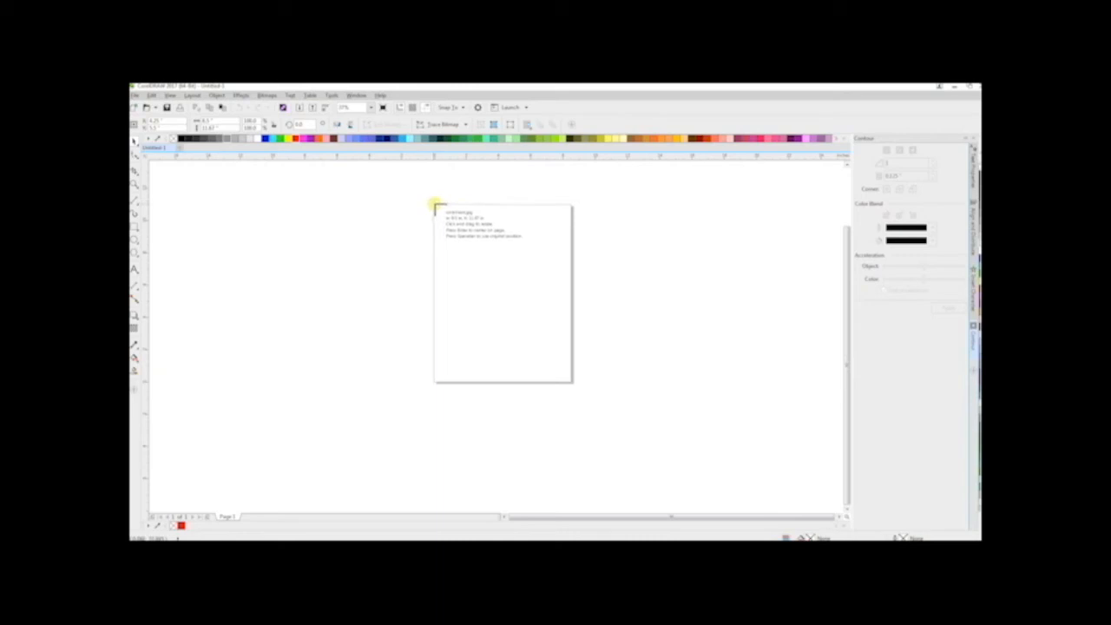
{"action": "left_click", "coordinate": [436, 205]}
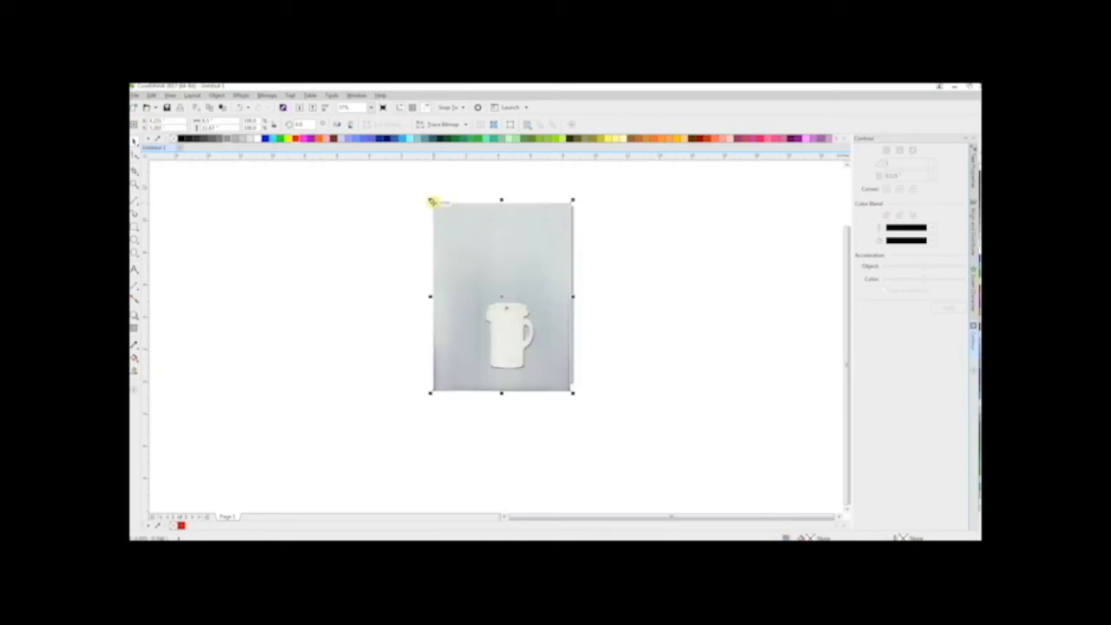
Move the imported mug image slightly upward so its lower edge lines up with the page's lower edge.
{"action": "left_click_drag", "start_coordinate": [511, 382], "coordinate": [514, 376]}
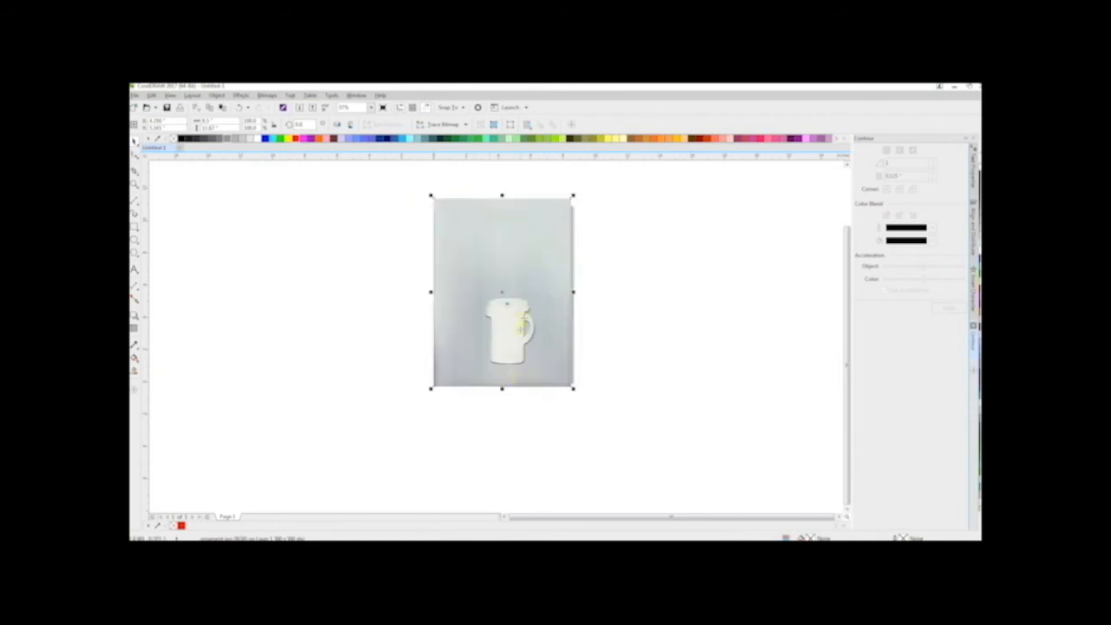
{"action": "left_click", "coordinate": [610, 356]}
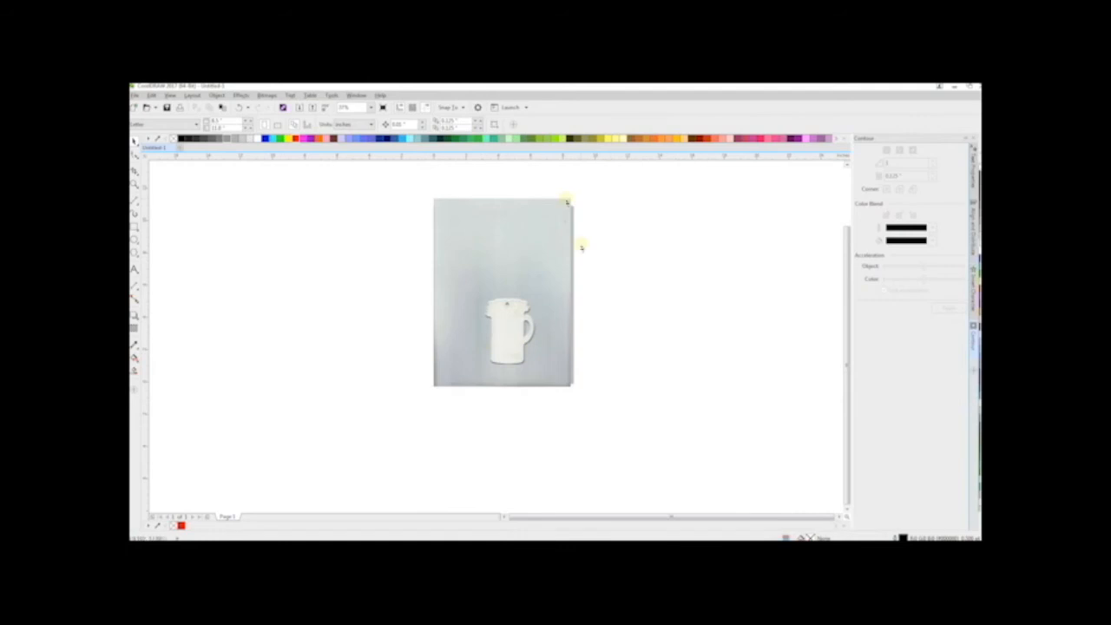
{"action": "left_click_drag", "start_coordinate": [532, 255], "coordinate": [528, 251]}
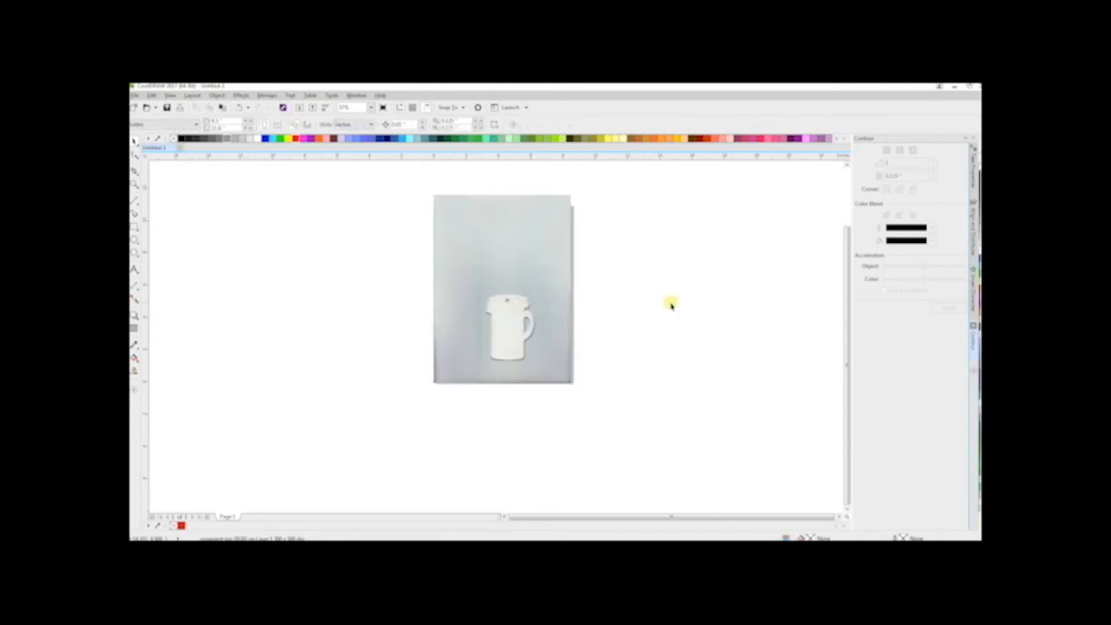
With the Bézier tool, draw a straight segment up the mug's left side, ending just below the foam overhang.
{"action": "scroll", "coordinate": [528, 311], "scroll_direction": "up", "scroll_amount": 2}
{"action": "scroll", "coordinate": [509, 330], "scroll_direction": "up", "scroll_amount": 2}
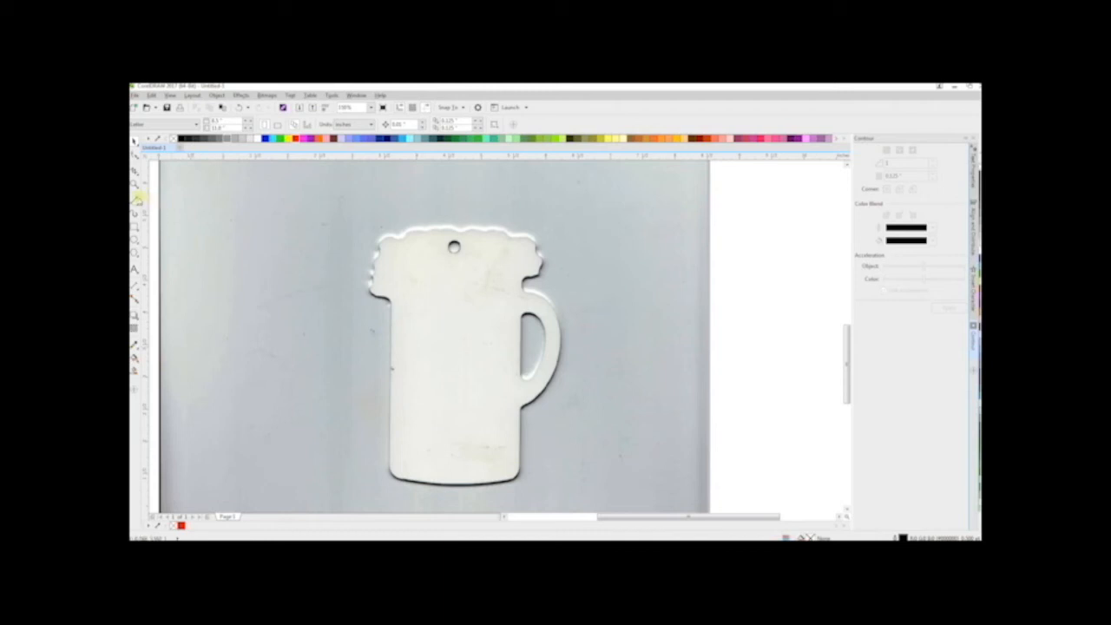
{"action": "left_click", "coordinate": [138, 198]}
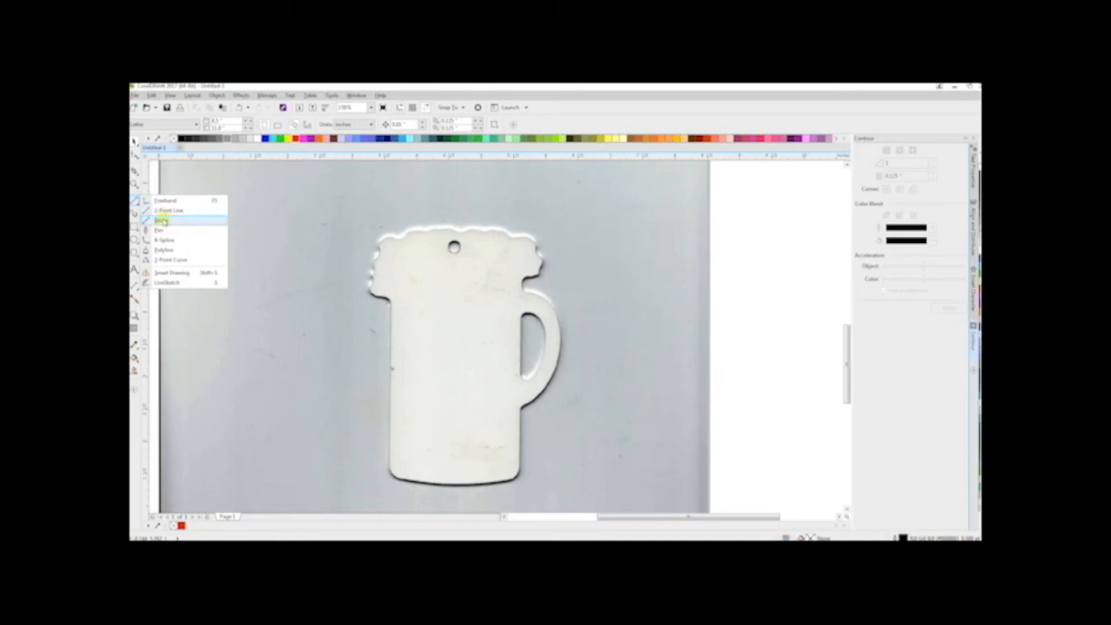
{"action": "left_click", "coordinate": [162, 220]}
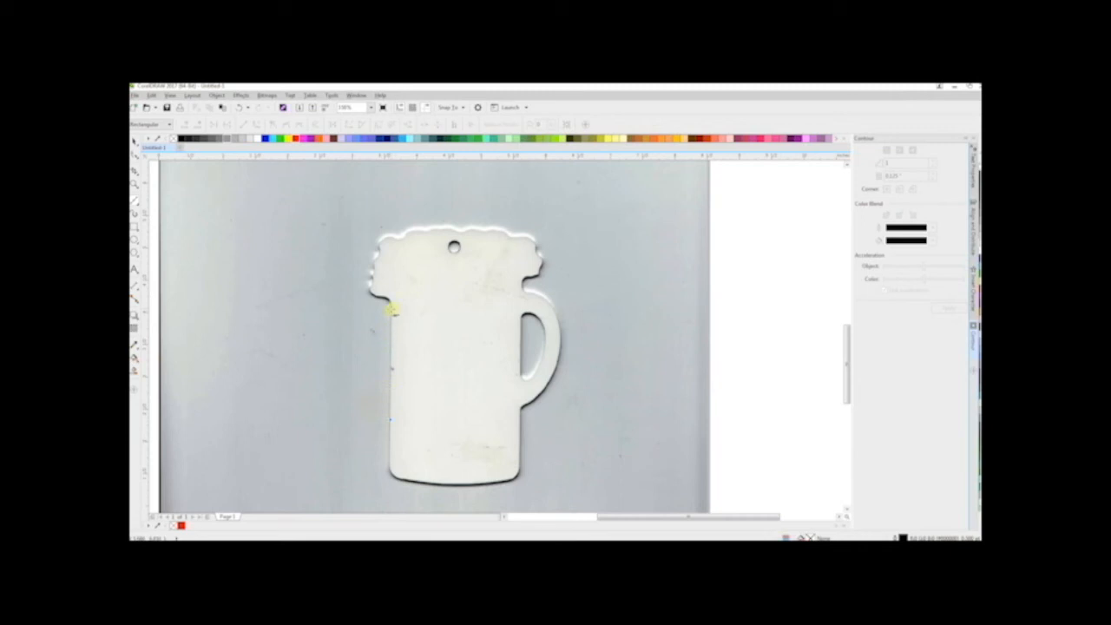
{"action": "left_click", "coordinate": [391, 307]}
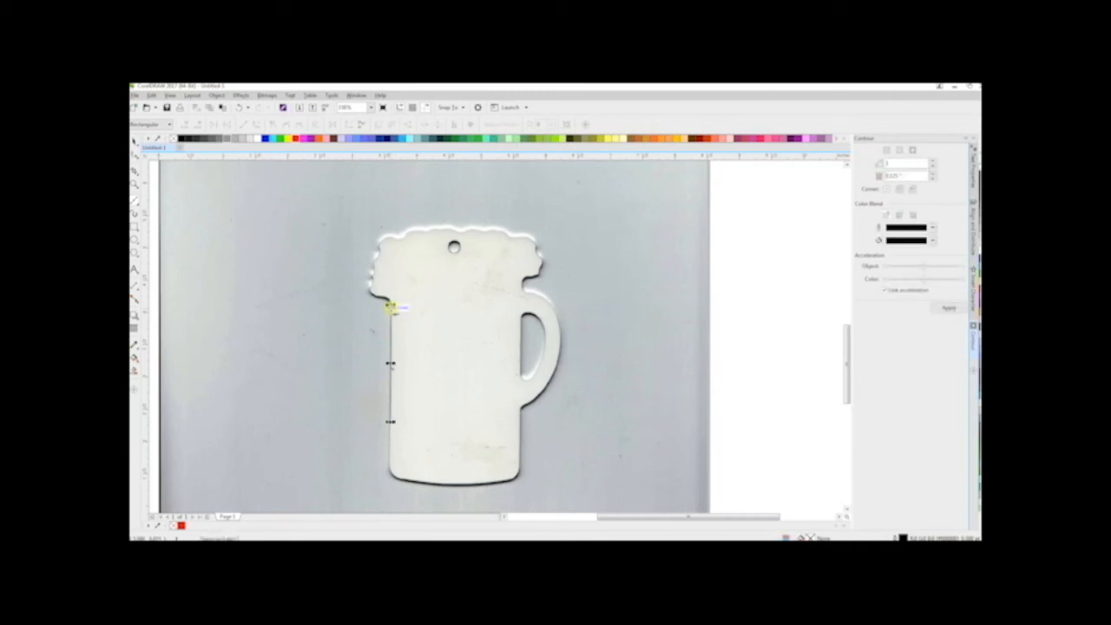
Continue the Bézier path along the underside of the foam overhang and around its lower-left bulge.
{"action": "scroll", "coordinate": [384, 301], "scroll_direction": "up", "scroll_amount": 1}
{"action": "scroll", "coordinate": [383, 301], "scroll_direction": "up", "scroll_amount": 3}
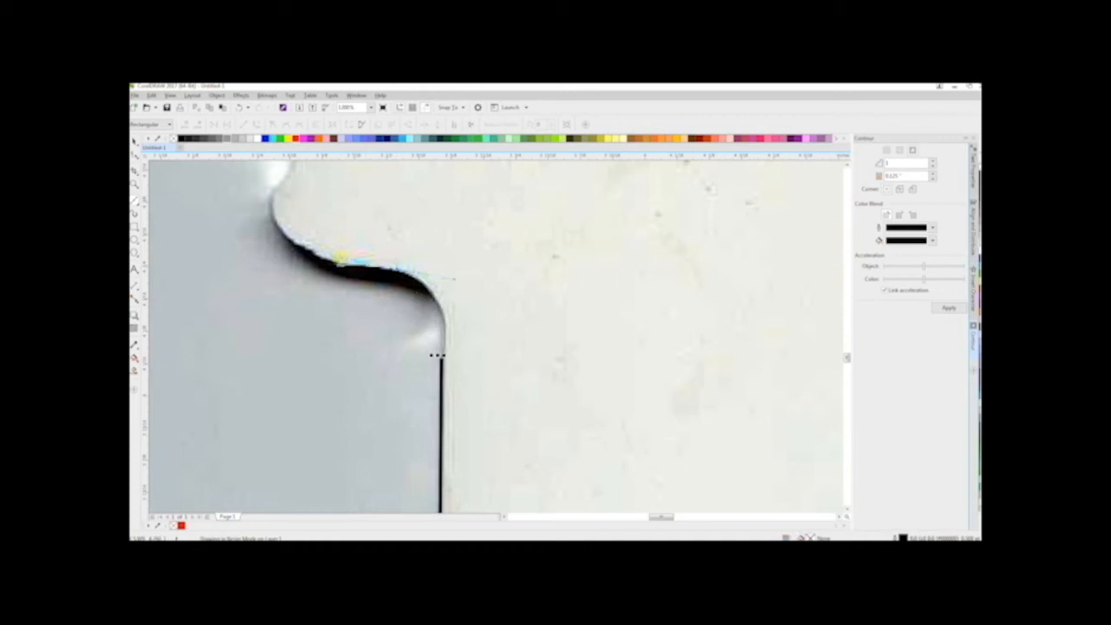
{"action": "left_click_drag", "start_coordinate": [340, 259], "coordinate": [276, 227]}
{"action": "left_click", "coordinate": [304, 248]}
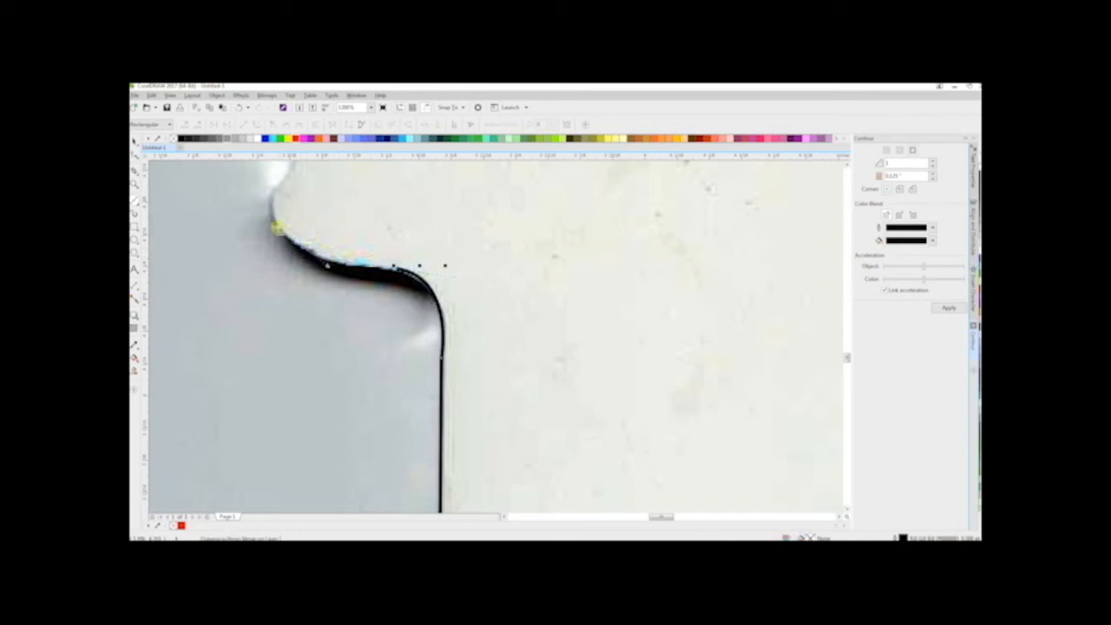
{"action": "scroll", "coordinate": [276, 221], "scroll_direction": "down", "scroll_amount": 2}
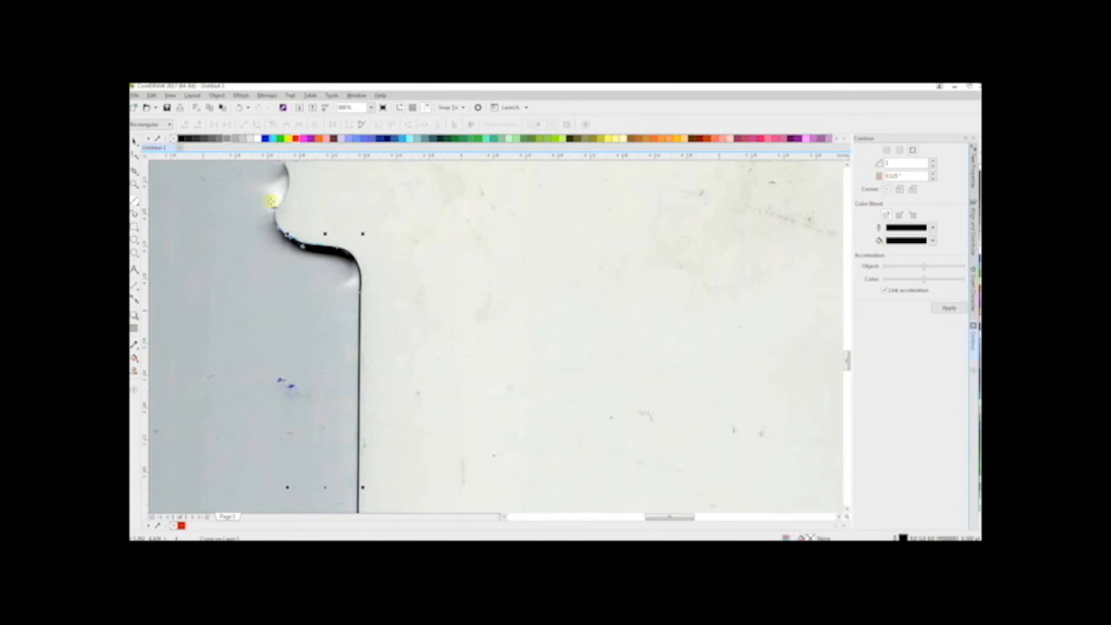
{"action": "scroll", "coordinate": [271, 198], "scroll_direction": "up", "scroll_amount": 2}
{"action": "scroll", "coordinate": [271, 199], "scroll_direction": "up", "scroll_amount": 2}
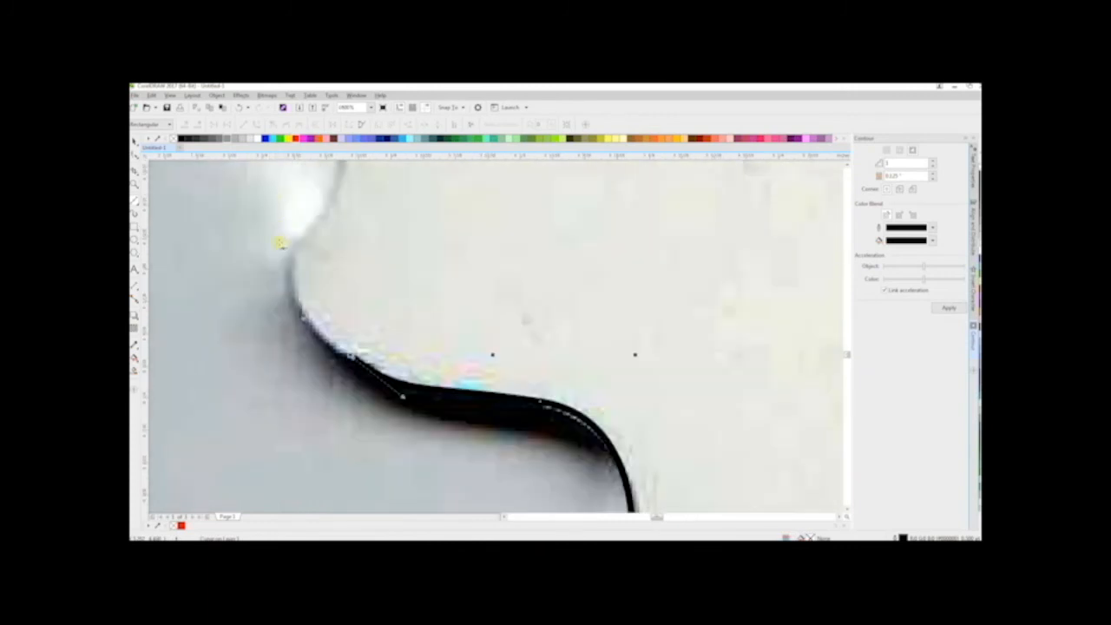
{"action": "scroll", "coordinate": [282, 241], "scroll_direction": "down", "scroll_amount": 2}
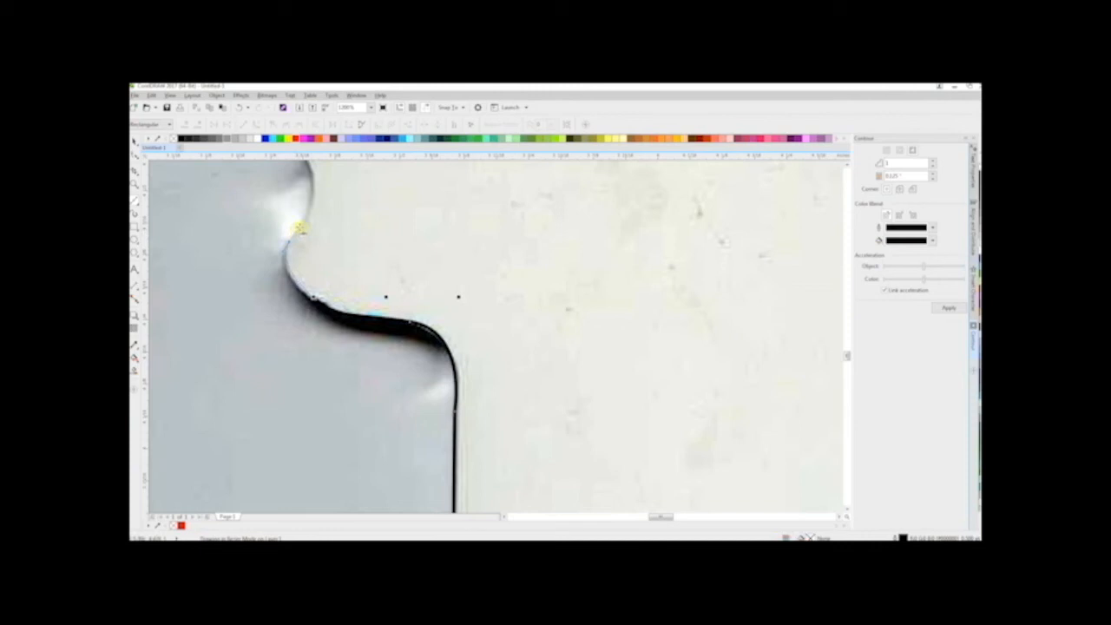
{"action": "scroll", "coordinate": [293, 224], "scroll_direction": "down", "scroll_amount": 3}
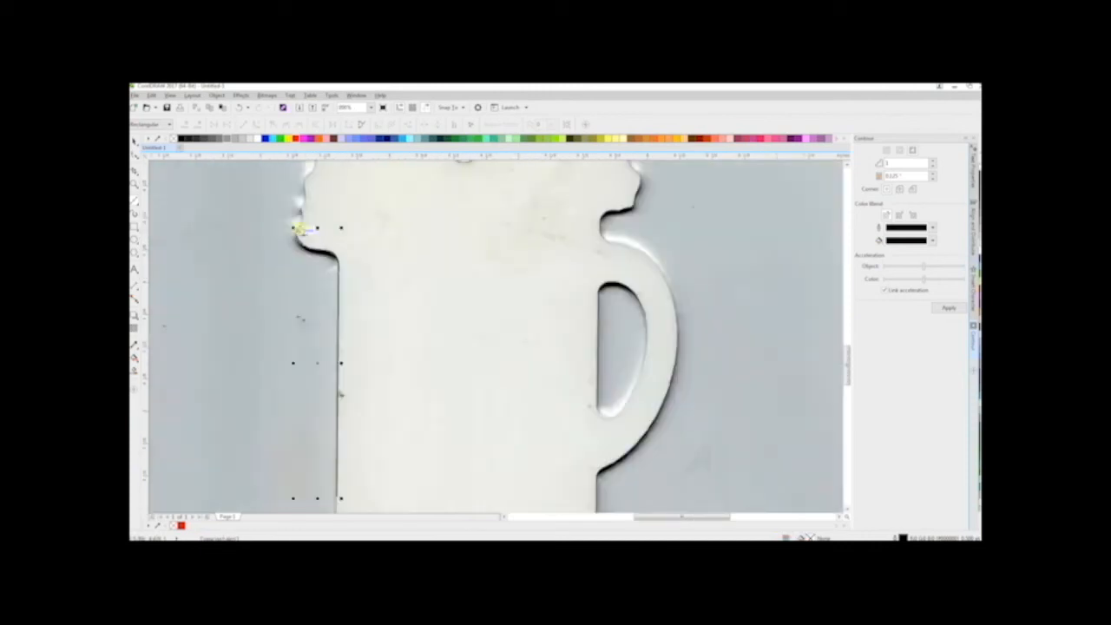
Trace the first small scallop above the lower-left bulge and round the notch on the foam's left edge.
{"action": "scroll", "coordinate": [295, 196], "scroll_direction": "up", "scroll_amount": 2}
{"action": "scroll", "coordinate": [298, 199], "scroll_direction": "up", "scroll_amount": 2}
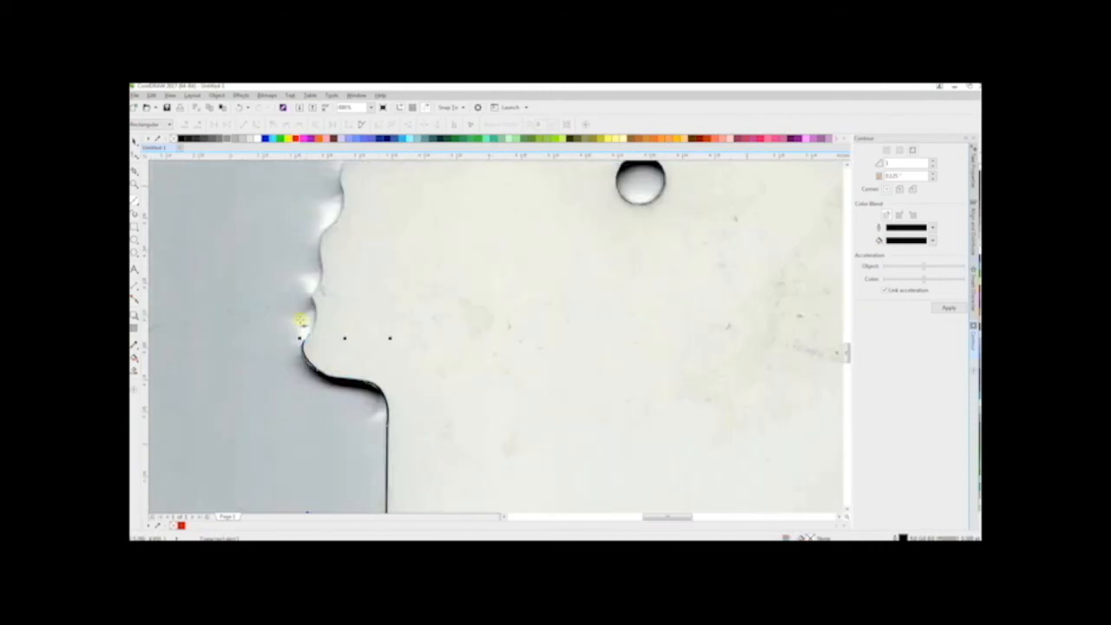
{"action": "scroll", "coordinate": [303, 313], "scroll_direction": "up", "scroll_amount": 1}
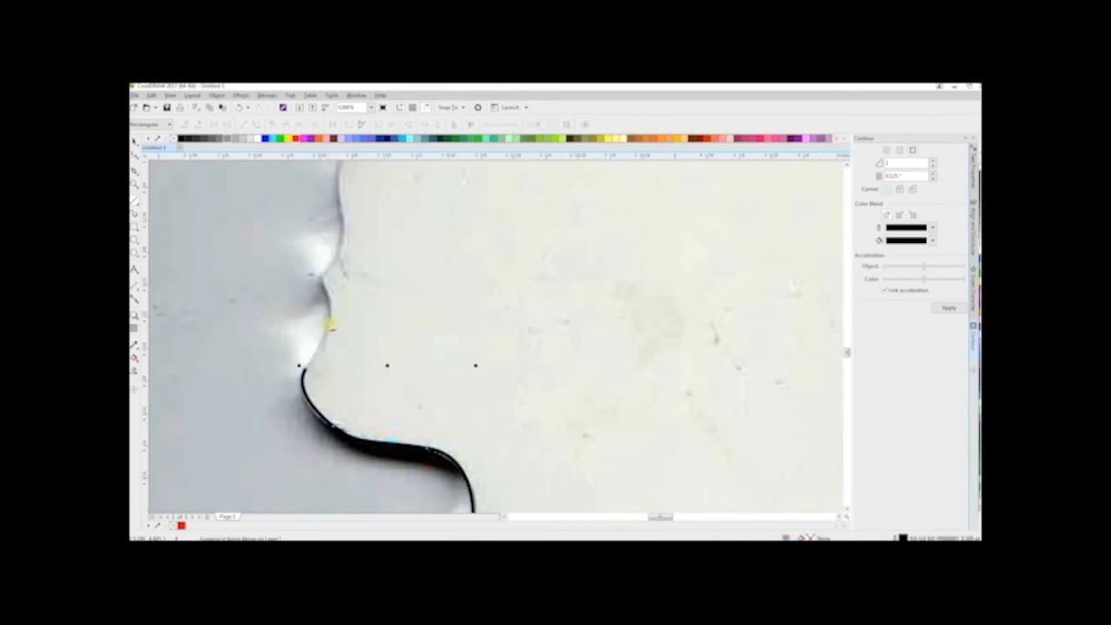
{"action": "left_click", "coordinate": [329, 319]}
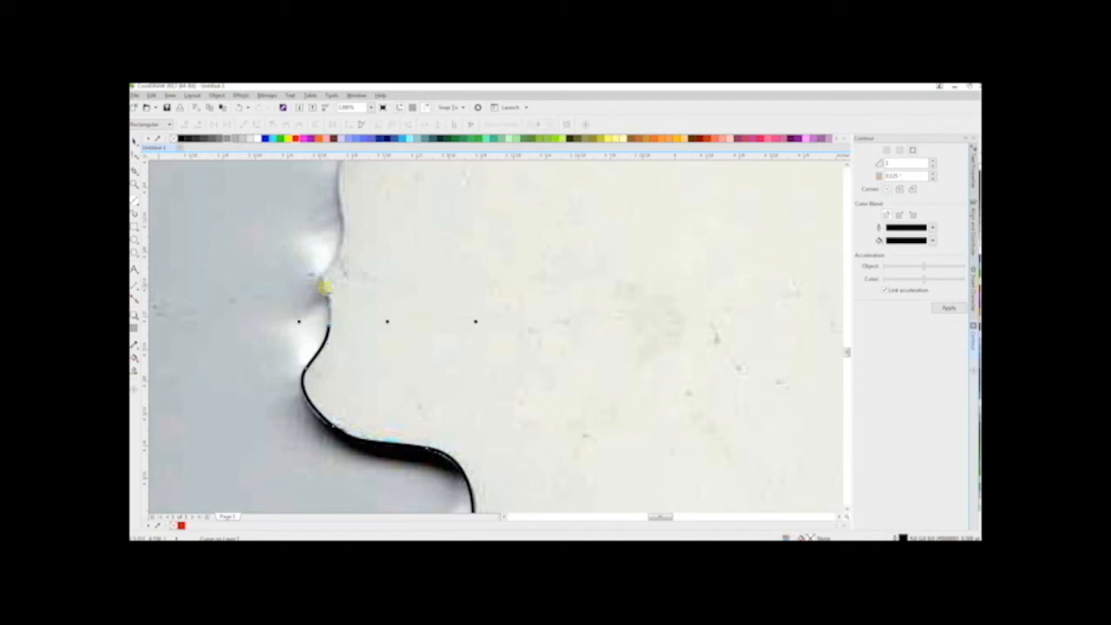
{"action": "left_click", "coordinate": [327, 285]}
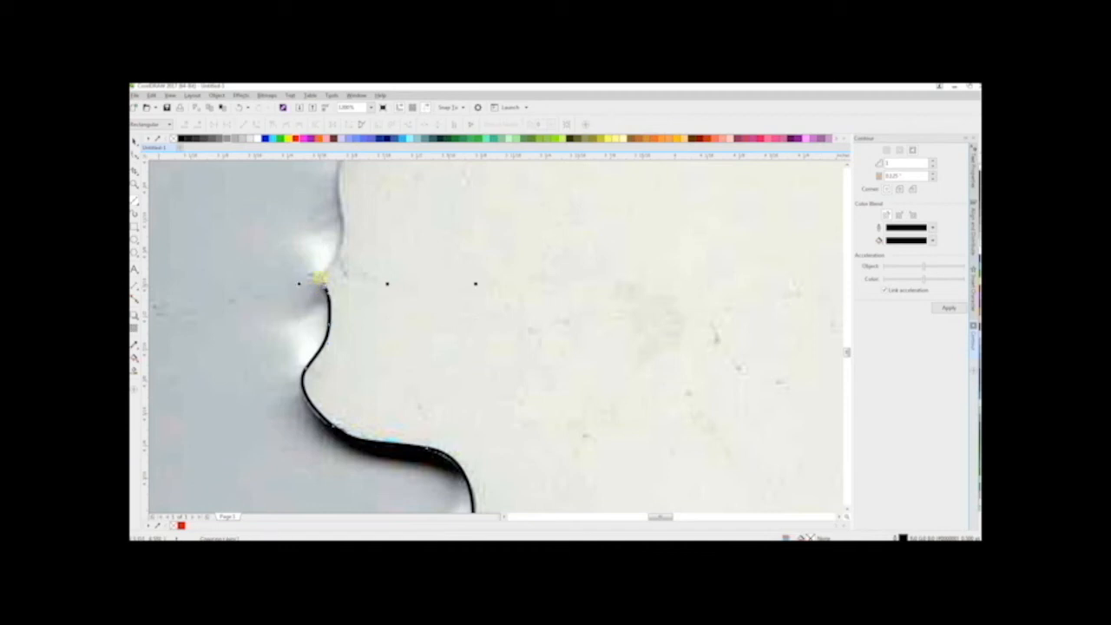
{"action": "left_click", "coordinate": [329, 265]}
Extend the Bézier path up the next scallop on the foam's left edge, following its curve.
{"action": "scroll", "coordinate": [343, 233], "scroll_direction": "down", "scroll_amount": 2}
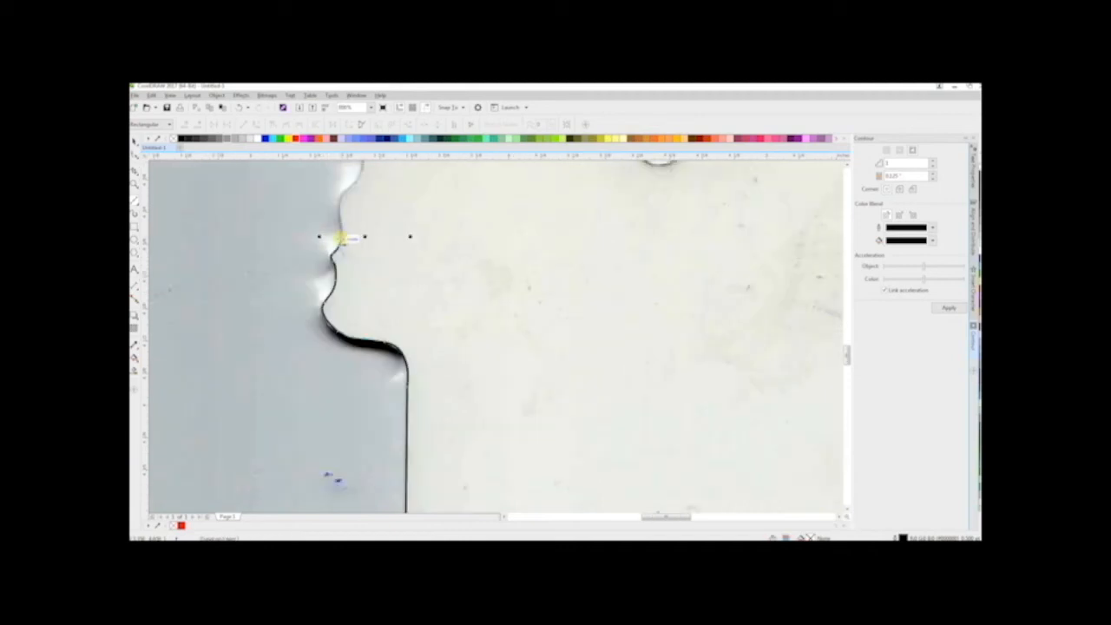
{"action": "scroll", "coordinate": [339, 179], "scroll_direction": "up", "scroll_amount": 2}
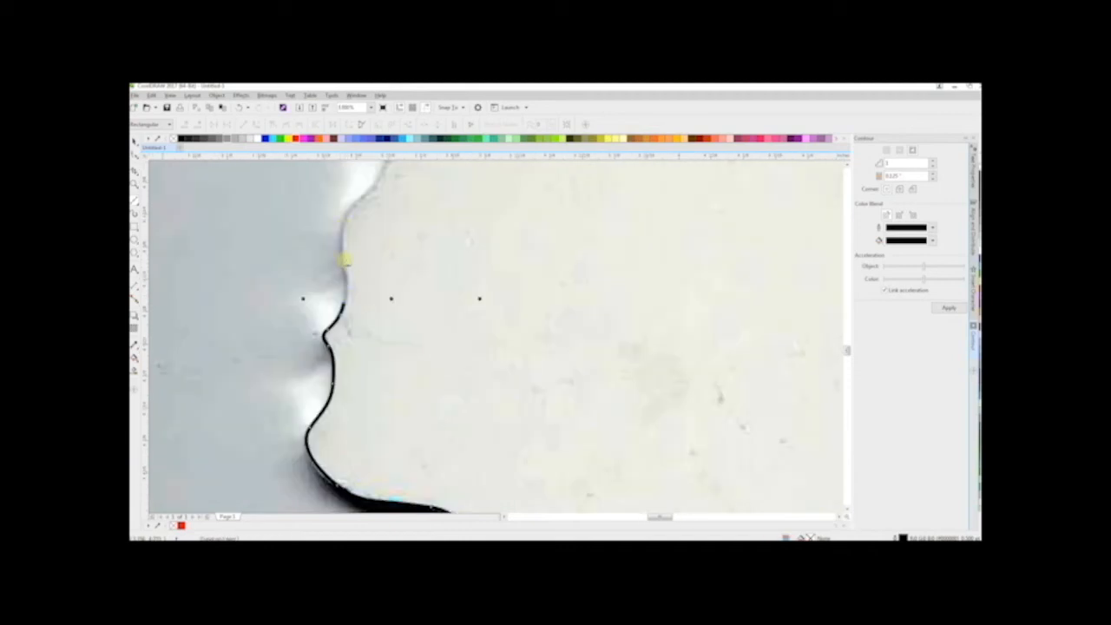
{"action": "left_click", "coordinate": [346, 257]}
{"action": "left_click", "coordinate": [351, 209]}
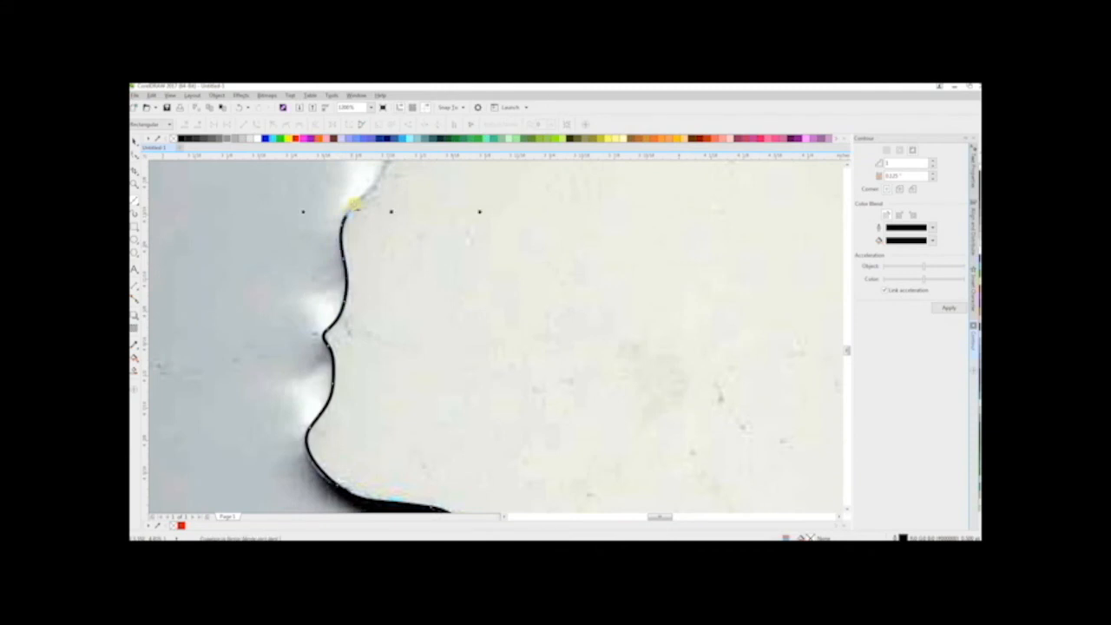
Trace around the foam's upper-left corner and over the first dip along its top edge.
{"action": "scroll", "coordinate": [351, 198], "scroll_direction": "down", "scroll_amount": 2}
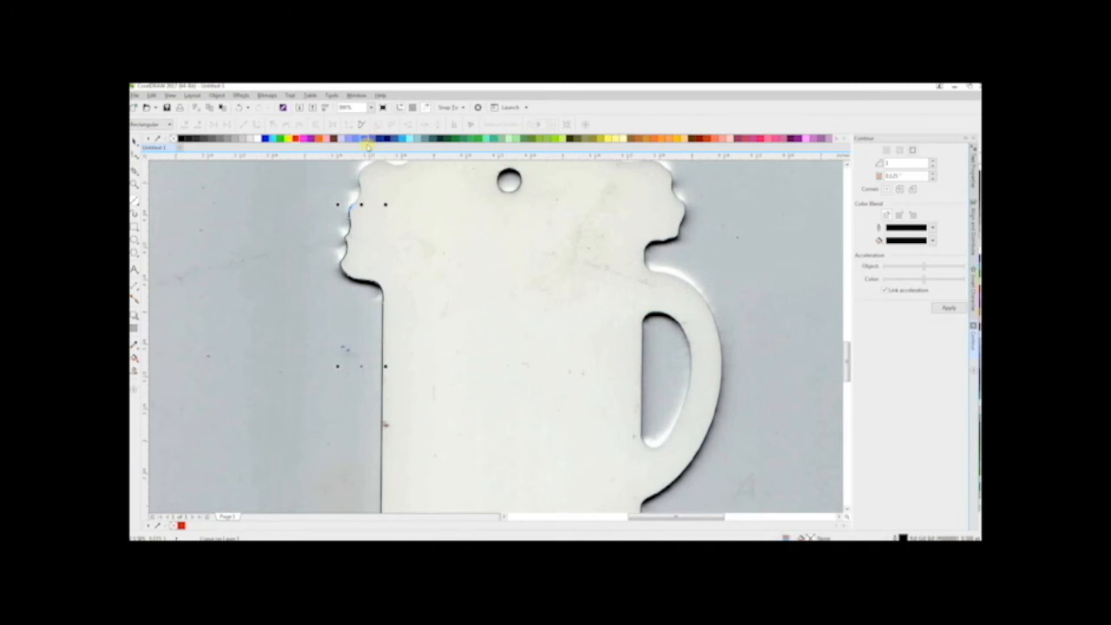
{"action": "scroll", "coordinate": [847, 165], "scroll_direction": "up", "scroll_amount": 2}
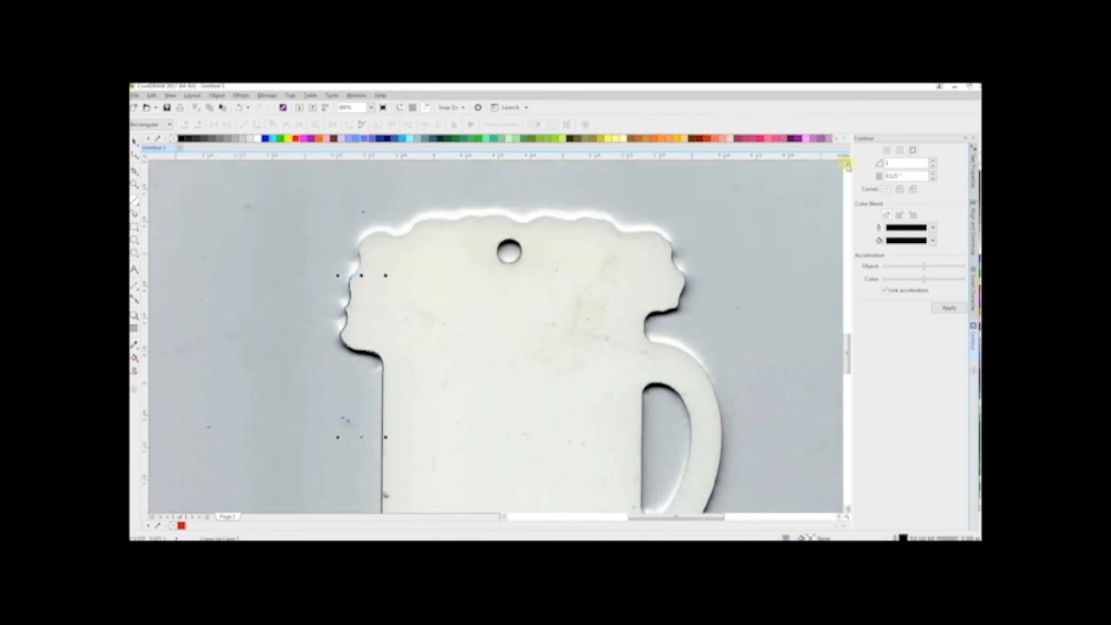
{"action": "scroll", "coordinate": [354, 261], "scroll_direction": "up", "scroll_amount": 2}
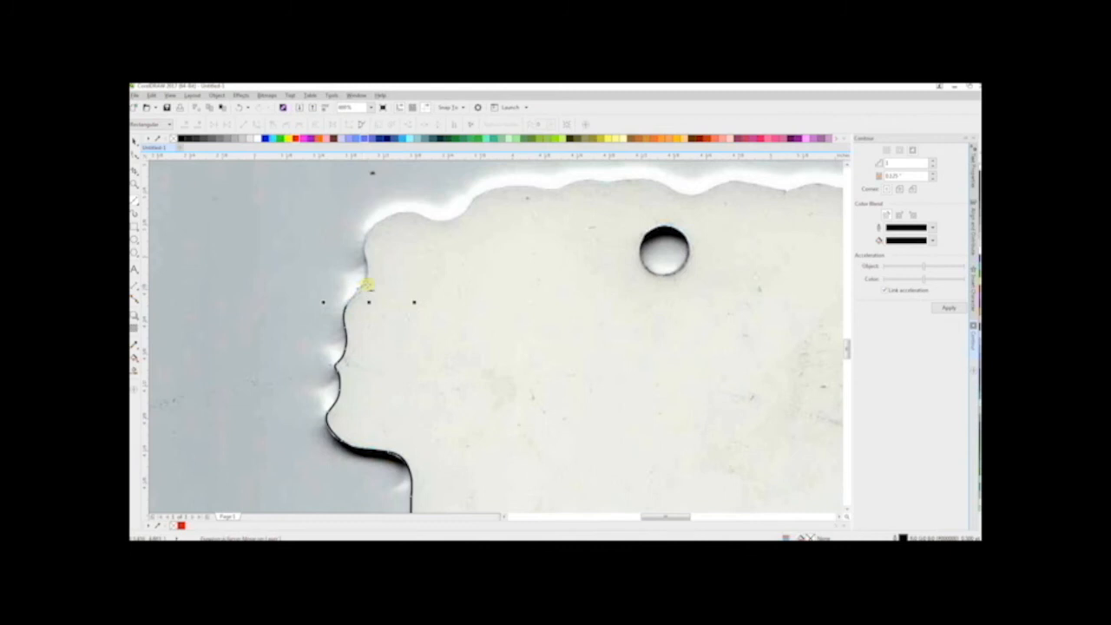
{"action": "left_click", "coordinate": [369, 281]}
{"action": "left_click", "coordinate": [369, 250]}
{"action": "left_click", "coordinate": [369, 222]}
{"action": "left_click", "coordinate": [414, 219]}
{"action": "left_click_drag", "start_coordinate": [422, 215], "coordinate": [509, 188]}
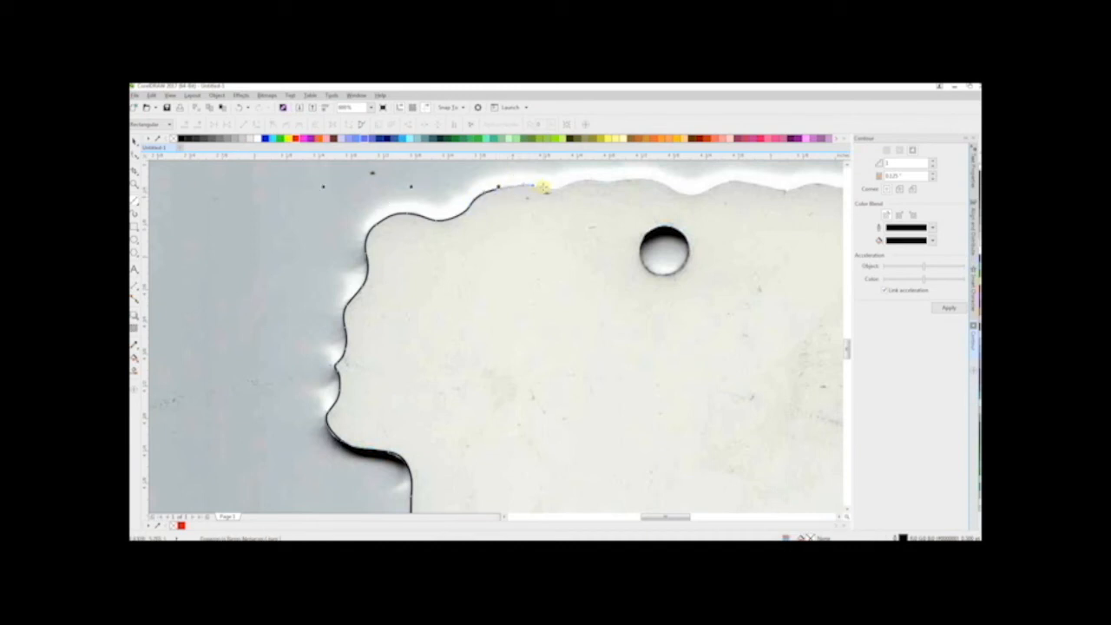
Continue tracing the foam's wavy top edge above the hanging hole to the dip just right of it.
{"action": "left_click", "coordinate": [537, 184]}
{"action": "left_click", "coordinate": [561, 183]}
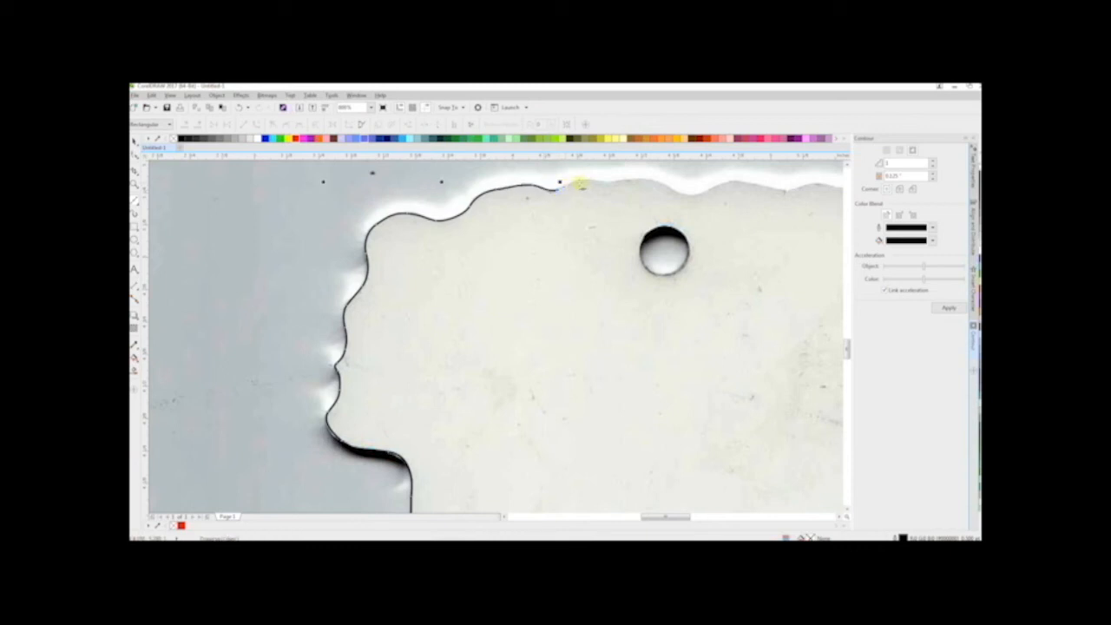
{"action": "left_click", "coordinate": [580, 179]}
{"action": "left_click", "coordinate": [600, 178]}
{"action": "left_click", "coordinate": [625, 178]}
{"action": "left_click", "coordinate": [645, 178]}
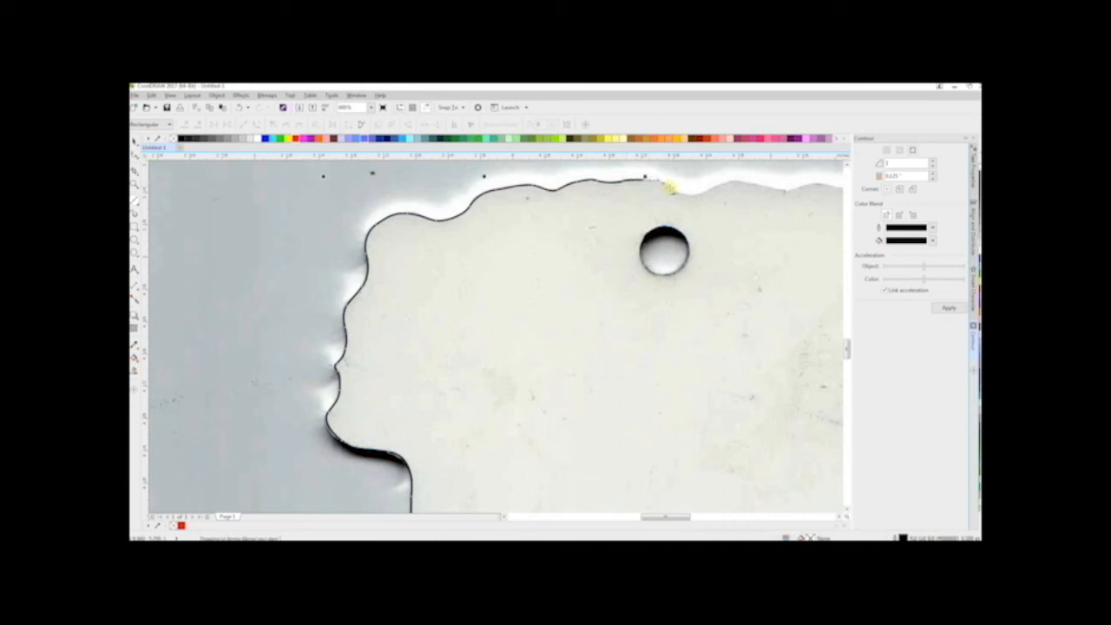
{"action": "left_click", "coordinate": [682, 189]}
{"action": "left_click", "coordinate": [706, 191]}
Extend the Bézier path along the foam's top edge over the two scallops to the right of the hanging hole.
{"action": "scroll", "coordinate": [719, 196], "scroll_direction": "down", "scroll_amount": 2}
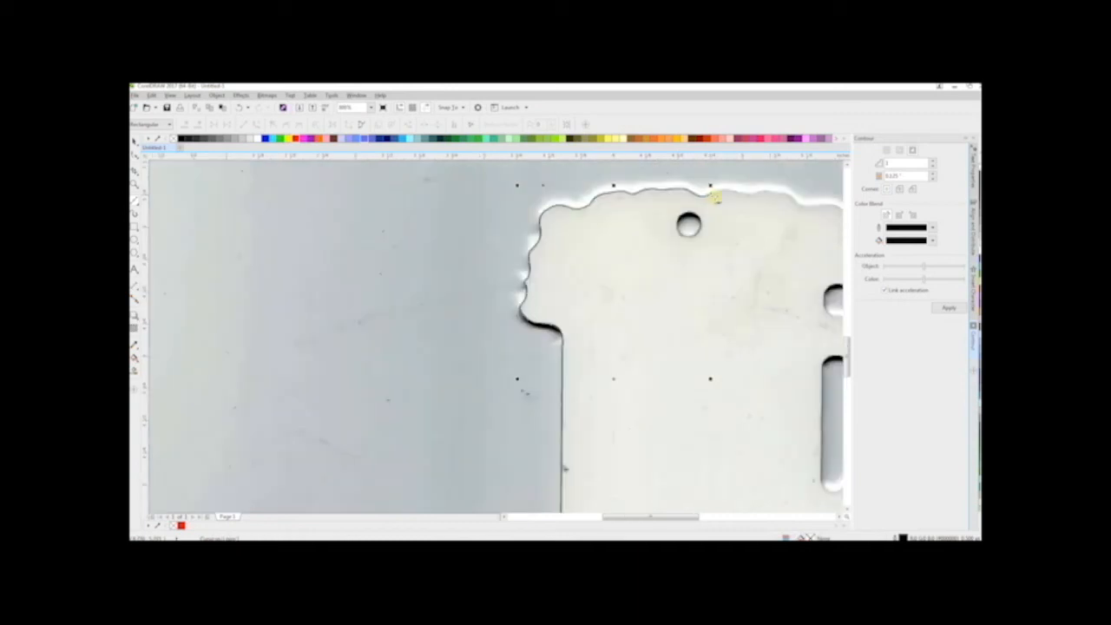
{"action": "scroll", "coordinate": [752, 180], "scroll_direction": "up", "scroll_amount": 2}
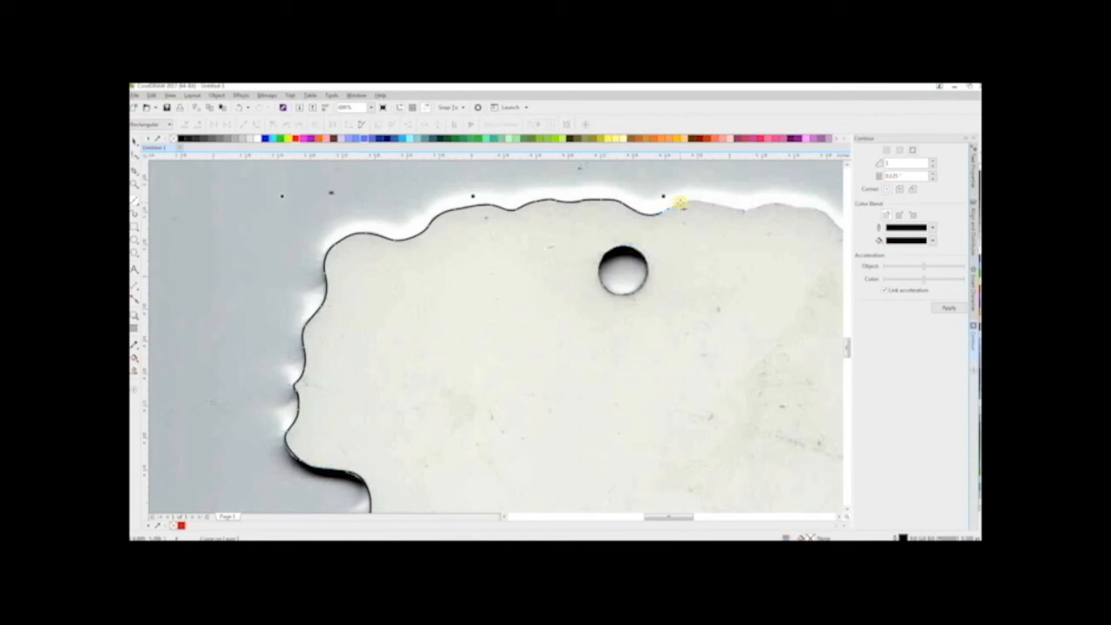
{"action": "left_click", "coordinate": [684, 197]}
{"action": "left_click", "coordinate": [710, 198]}
{"action": "left_click", "coordinate": [735, 198]}
{"action": "left_click", "coordinate": [760, 199]}
{"action": "left_click", "coordinate": [800, 199]}
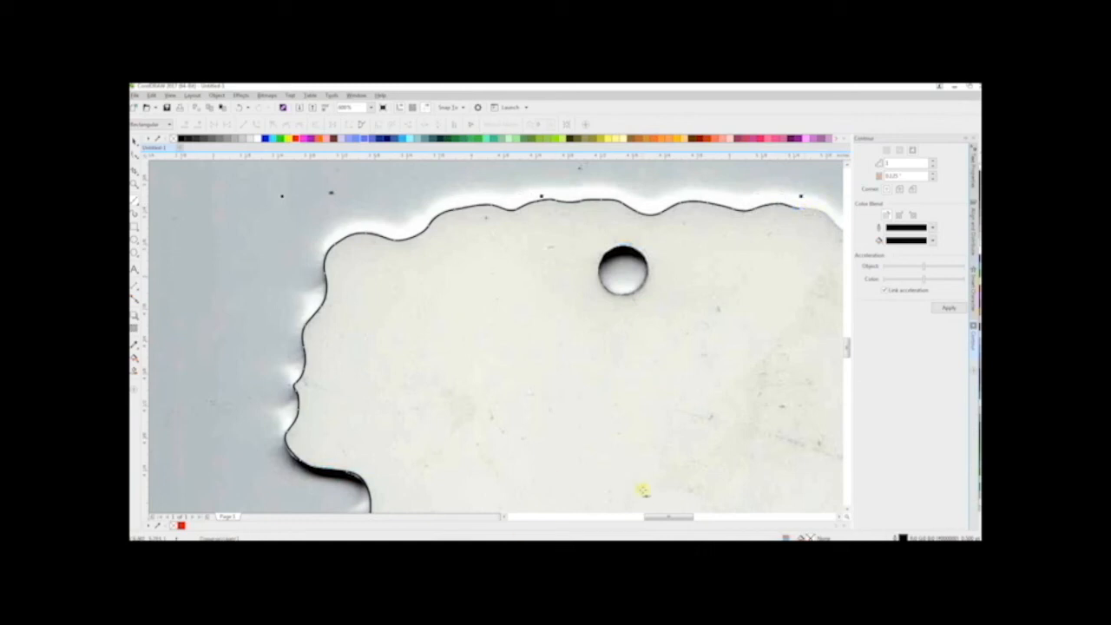
Trace the dip at the end of the foam's top edge, up to the start of its upper-right corner.
{"action": "left_click_drag", "start_coordinate": [653, 518], "coordinate": [671, 518]}
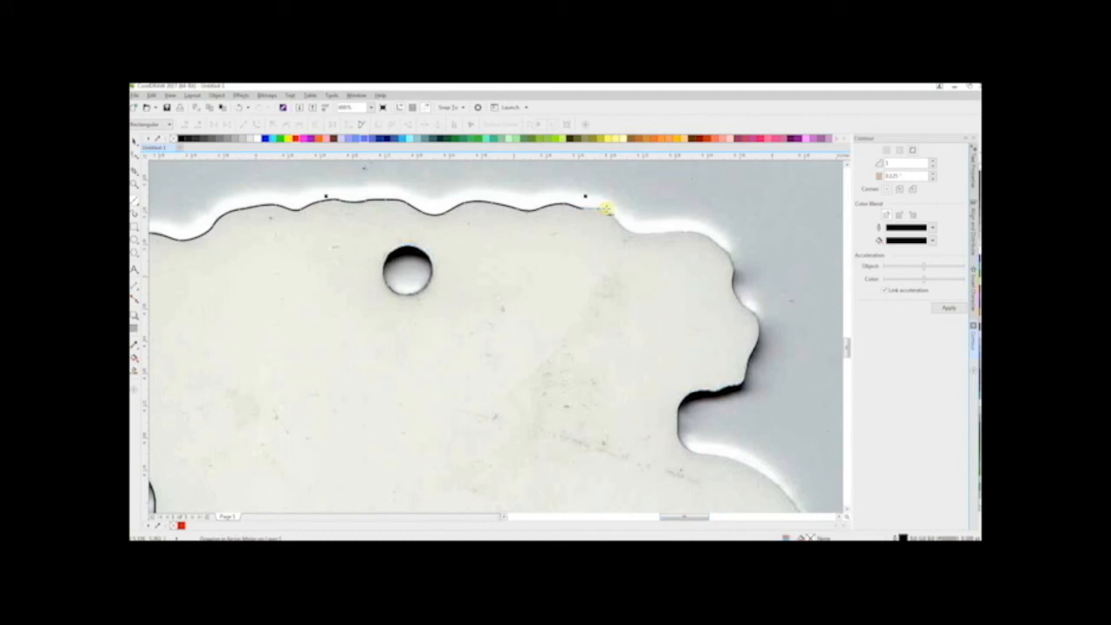
{"action": "left_click", "coordinate": [604, 208]}
{"action": "left_click", "coordinate": [621, 224]}
{"action": "left_click", "coordinate": [668, 232]}
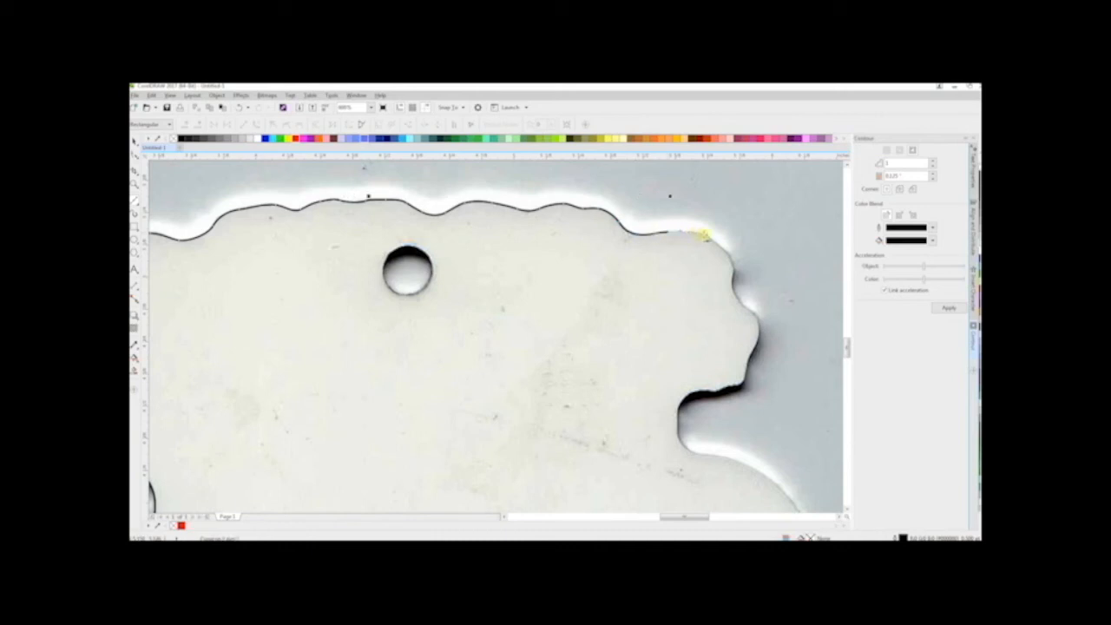
Trace around the foam's upper-right corner and down its right bulge to the lower-right tip.
{"action": "left_click", "coordinate": [706, 232]}
{"action": "left_click", "coordinate": [732, 260]}
{"action": "left_click", "coordinate": [747, 309]}
{"action": "left_click_drag", "start_coordinate": [759, 327], "coordinate": [759, 338]}
{"action": "left_click_drag", "start_coordinate": [746, 379], "coordinate": [734, 385]}
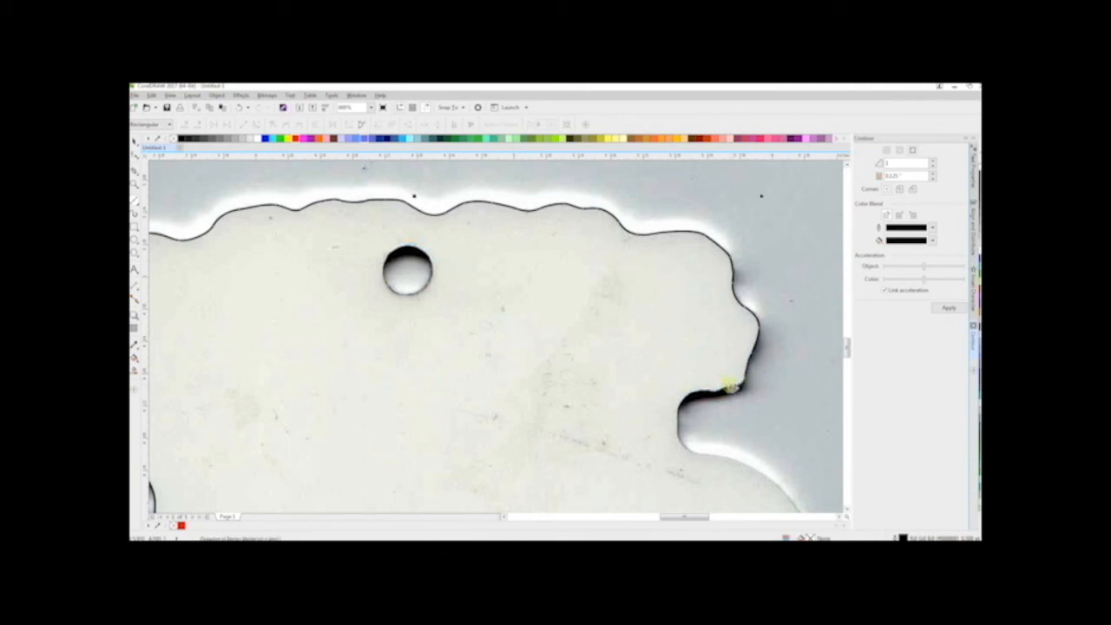
Trace the foam's underside and the rounded notch between the foam and the top of the handle.
{"action": "scroll", "coordinate": [728, 399], "scroll_direction": "up", "scroll_amount": 2}
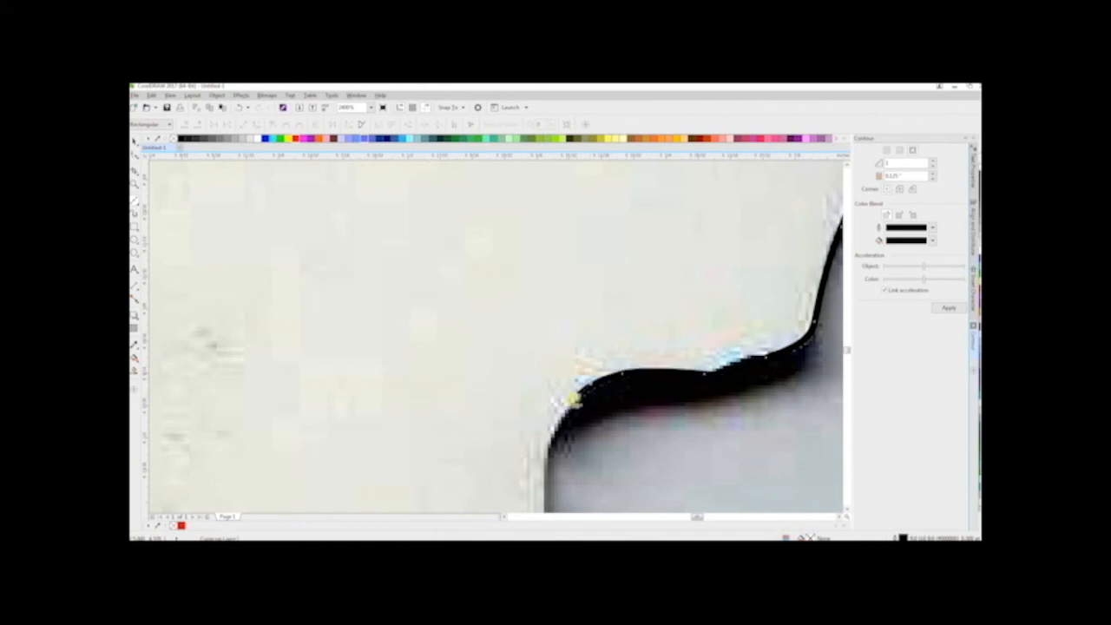
{"action": "scroll", "coordinate": [573, 399], "scroll_direction": "down", "scroll_amount": 2}
{"action": "scroll", "coordinate": [569, 417], "scroll_direction": "up", "scroll_amount": 1}
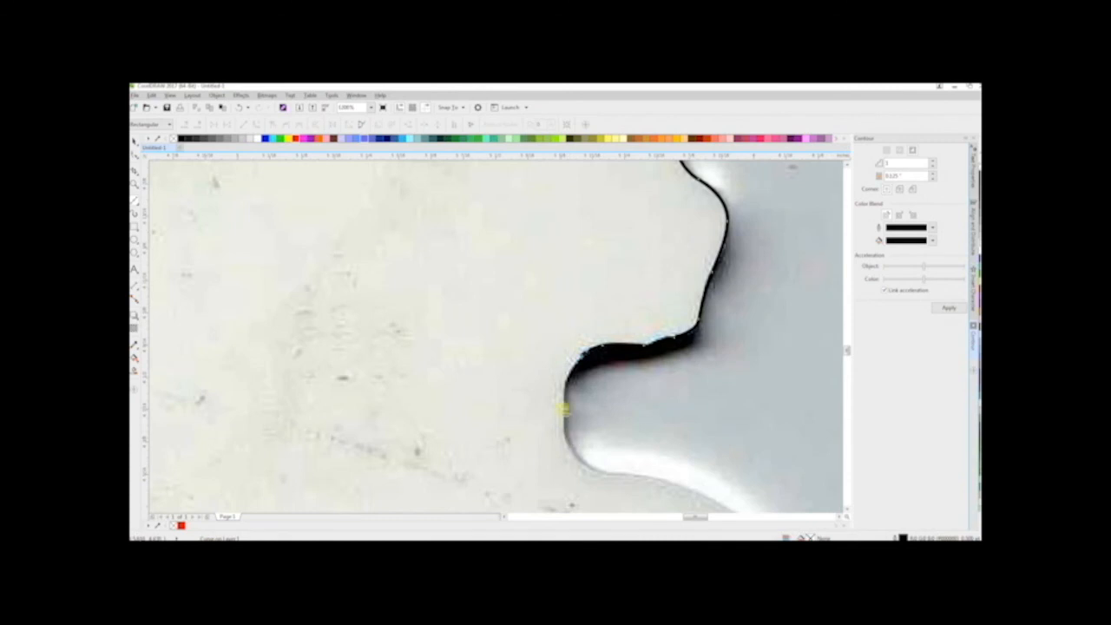
{"action": "left_click_drag", "start_coordinate": [563, 410], "coordinate": [566, 436]}
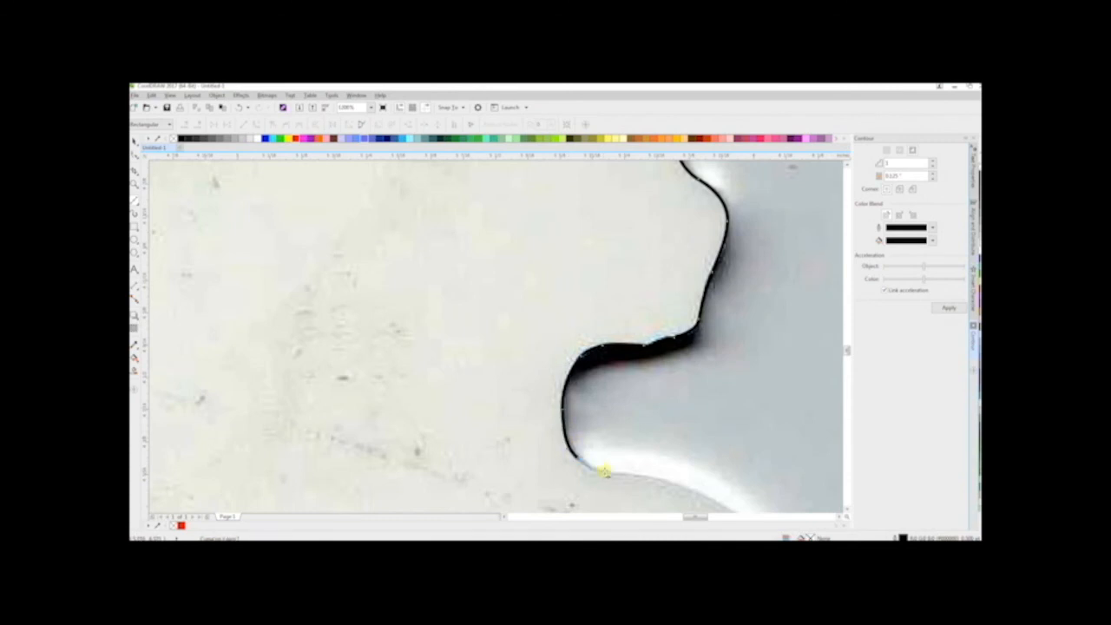
Extend the path around the outer curve of the handle to where it rejoins the mug body.
{"action": "scroll", "coordinate": [598, 468], "scroll_direction": "down", "scroll_amount": 2}
{"action": "scroll", "coordinate": [842, 353], "scroll_direction": "down", "scroll_amount": 5}
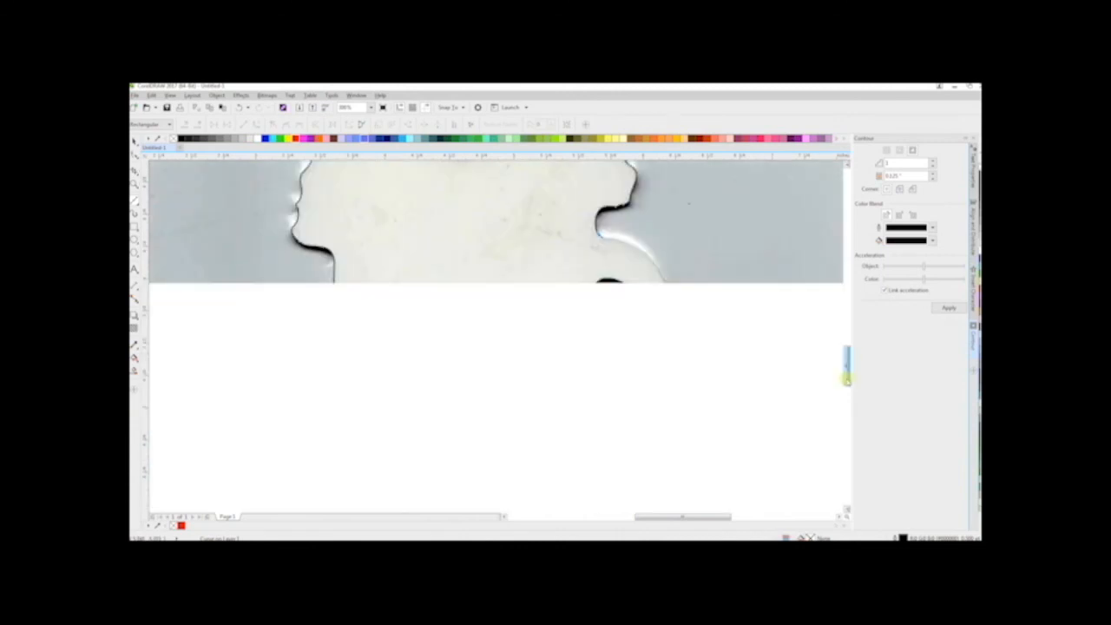
{"action": "scroll", "coordinate": [581, 273], "scroll_direction": "up", "scroll_amount": 2}
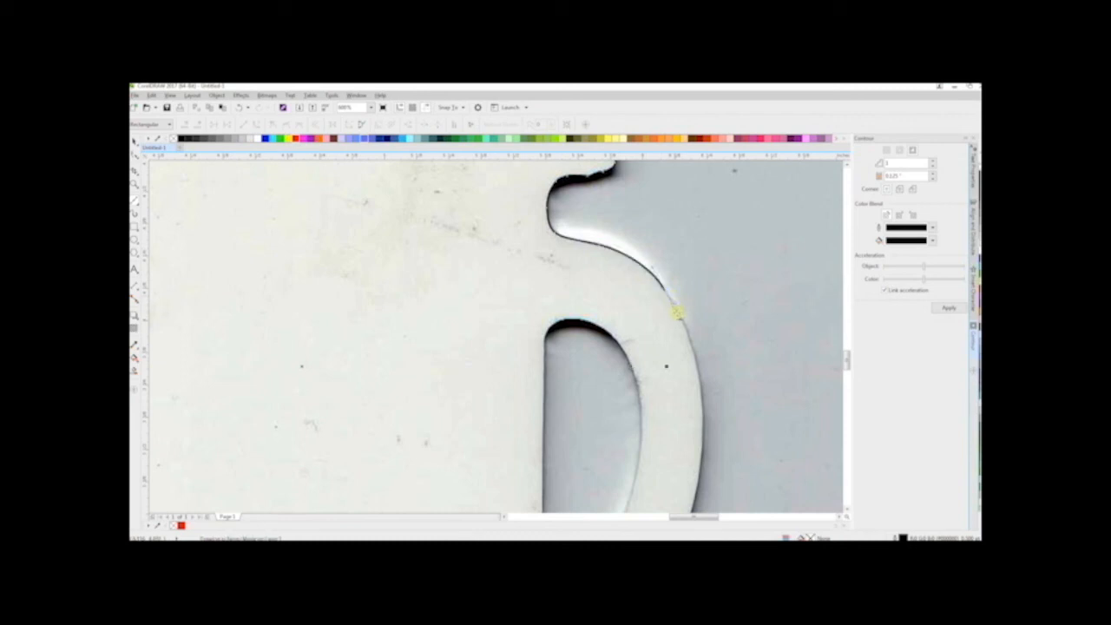
{"action": "scroll", "coordinate": [685, 313], "scroll_direction": "down", "scroll_amount": 3}
{"action": "scroll", "coordinate": [697, 385], "scroll_direction": "up", "scroll_amount": 2}
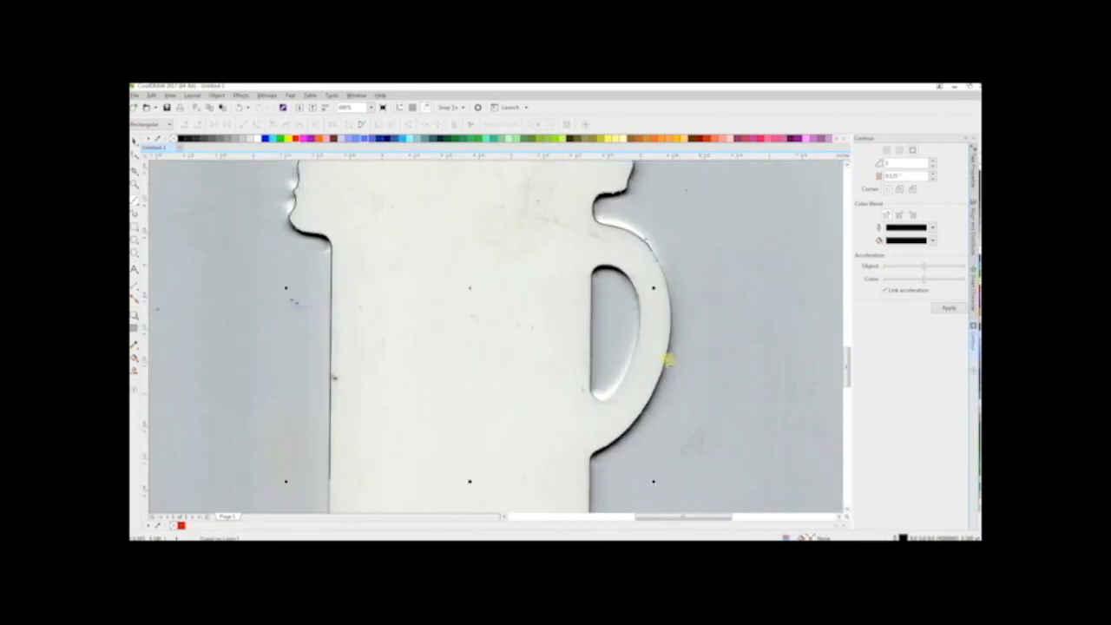
{"action": "mouse_move", "coordinate": [665, 361]}
{"action": "left_mouse_down"}
{"action": "mouse_move", "coordinate": [625, 456]}
{"action": "mouse_move", "coordinate": [621, 438]}
{"action": "mouse_move", "coordinate": [596, 453]}
{"action": "left_mouse_up"}
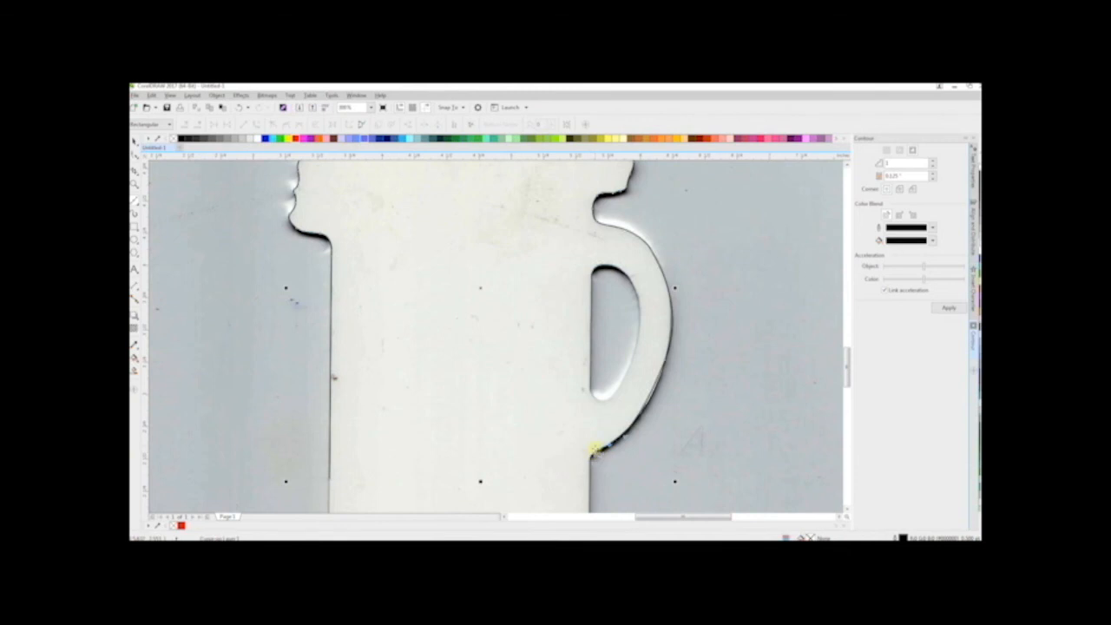
Trace the corner below the handle and the mug's straight right side down to its bottom corner.
{"action": "scroll", "coordinate": [595, 453], "scroll_direction": "down", "scroll_amount": 3}
{"action": "scroll", "coordinate": [600, 460], "scroll_direction": "up", "scroll_amount": 3}
{"action": "scroll", "coordinate": [602, 470], "scroll_direction": "up", "scroll_amount": 2}
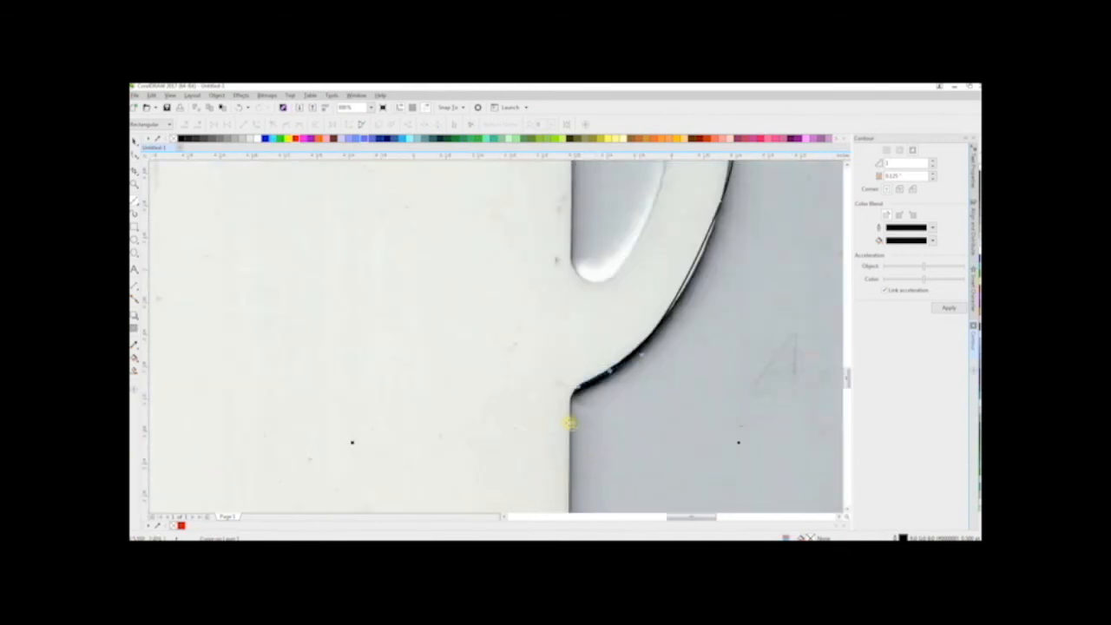
{"action": "left_click_drag", "start_coordinate": [571, 412], "coordinate": [573, 441]}
{"action": "scroll", "coordinate": [573, 440], "scroll_direction": "down", "scroll_amount": 4}
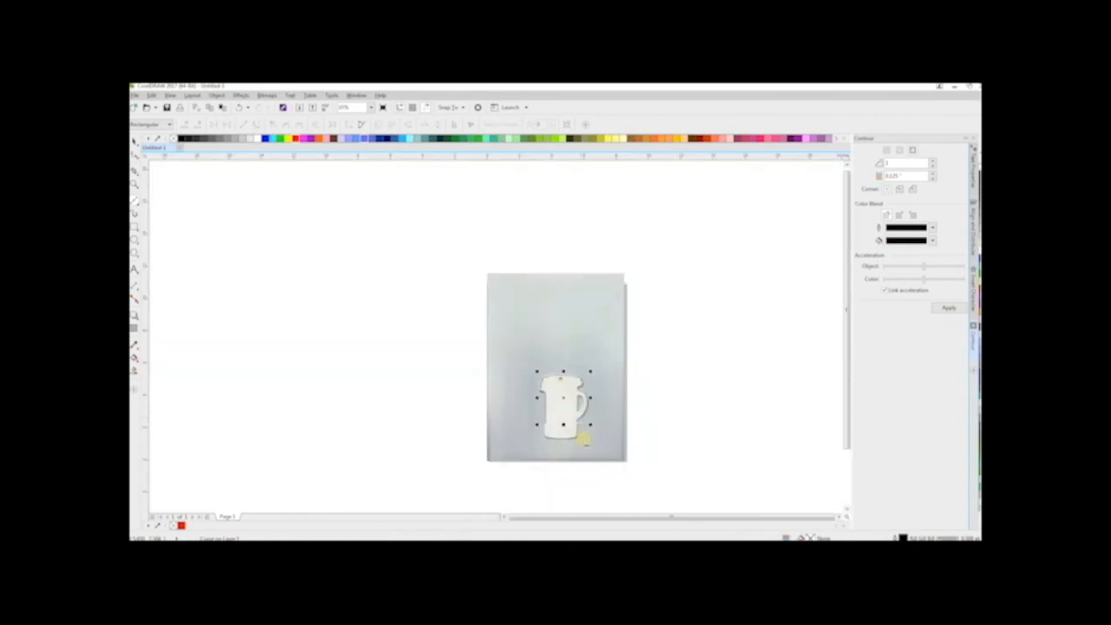
{"action": "scroll", "coordinate": [582, 441], "scroll_direction": "up", "scroll_amount": 3}
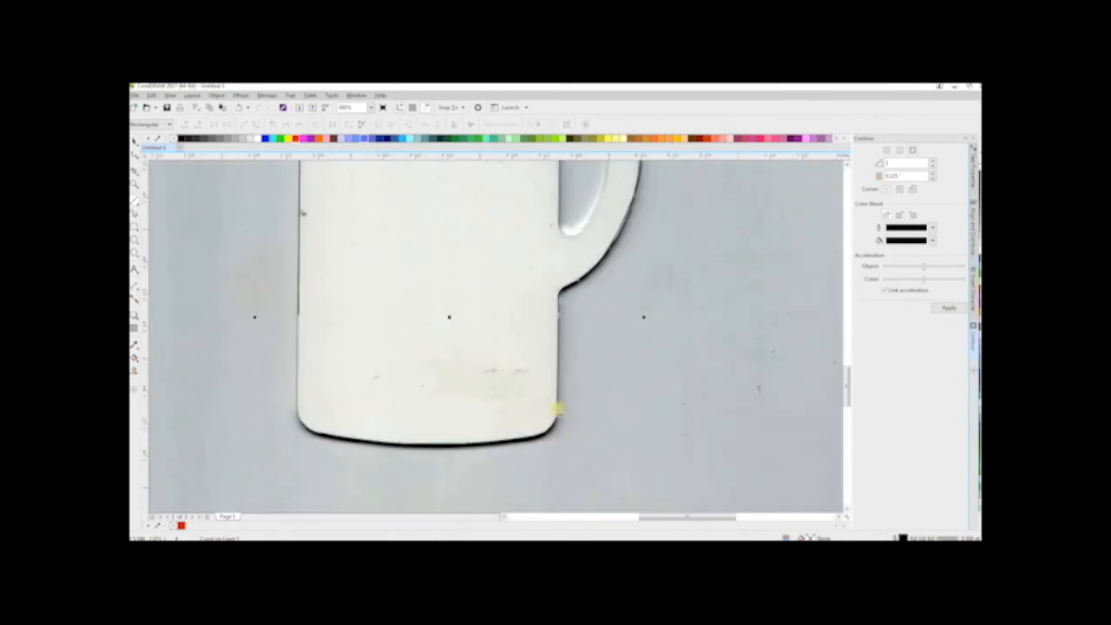
{"action": "left_click", "coordinate": [560, 408]}
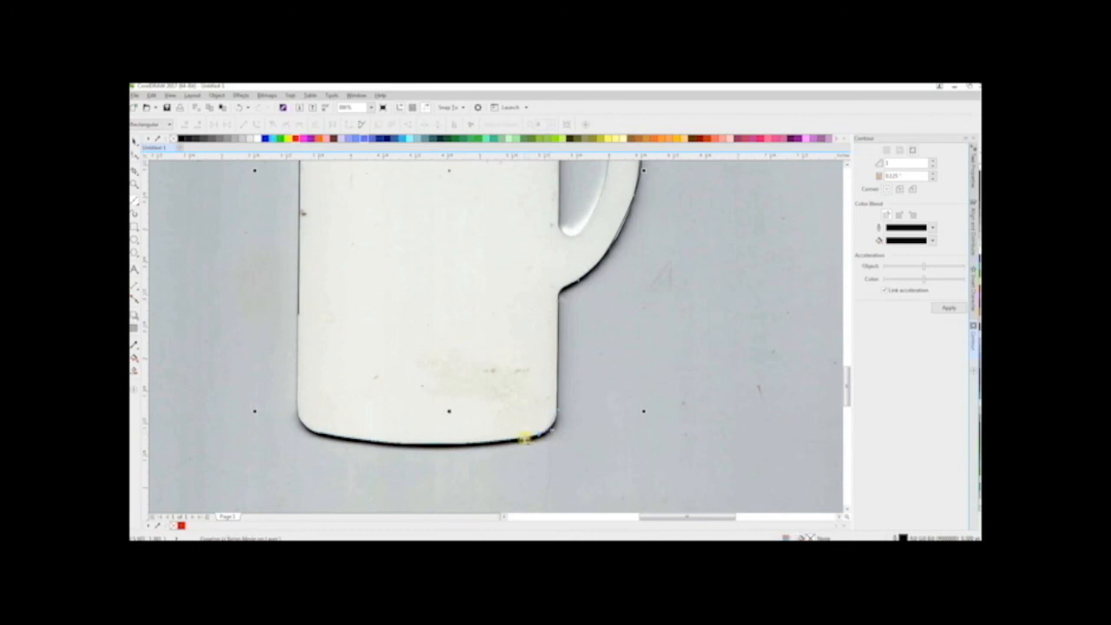
Trace the mug's curved bottom edge and lower-left corner, and close the path at its starting node on the left side.
{"action": "left_click", "coordinate": [523, 440]}
{"action": "left_click", "coordinate": [429, 443]}
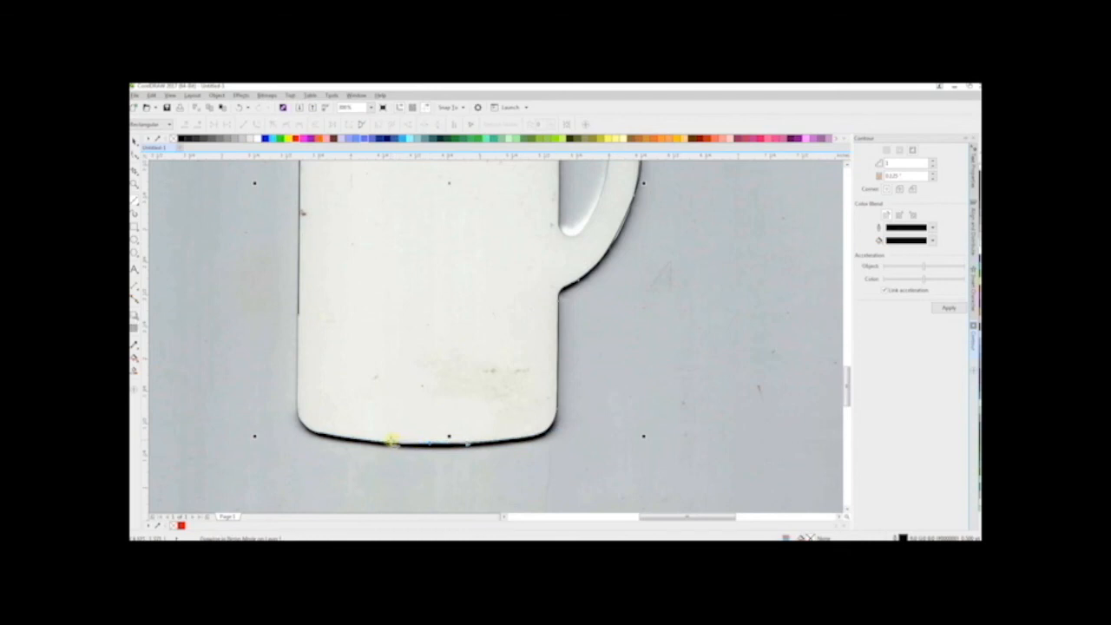
{"action": "left_click", "coordinate": [390, 441]}
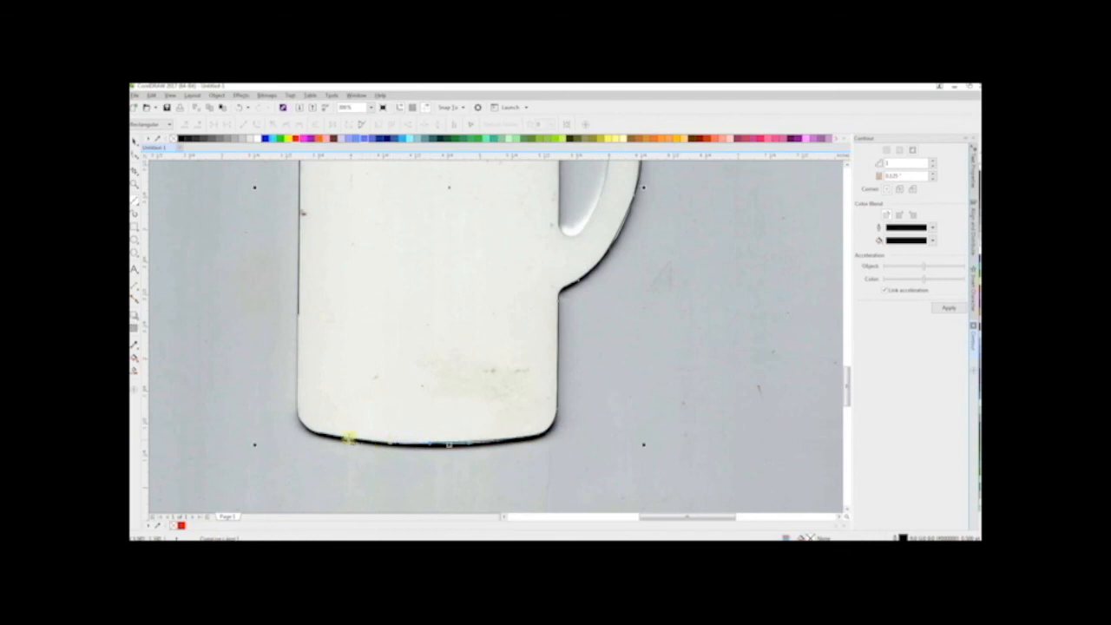
{"action": "left_click_drag", "start_coordinate": [346, 436], "coordinate": [324, 434]}
{"action": "left_click", "coordinate": [296, 412]}
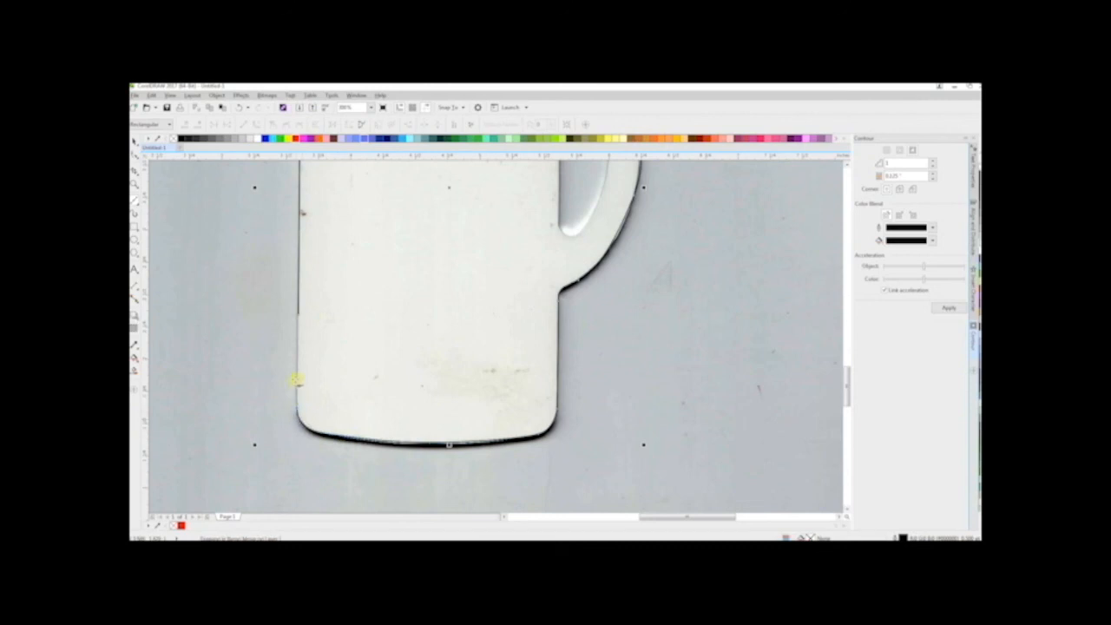
{"action": "left_click", "coordinate": [300, 315]}
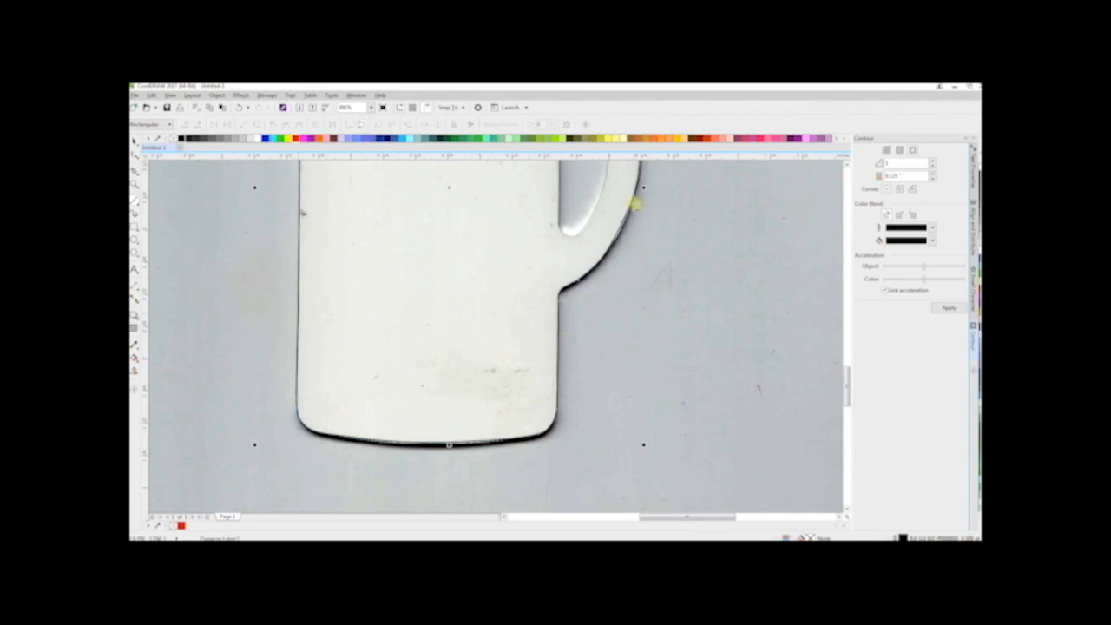
Refine the outline's node on the handle's lower outer edge with the Shape tool to fit the scan.
{"action": "left_click", "coordinate": [136, 152]}
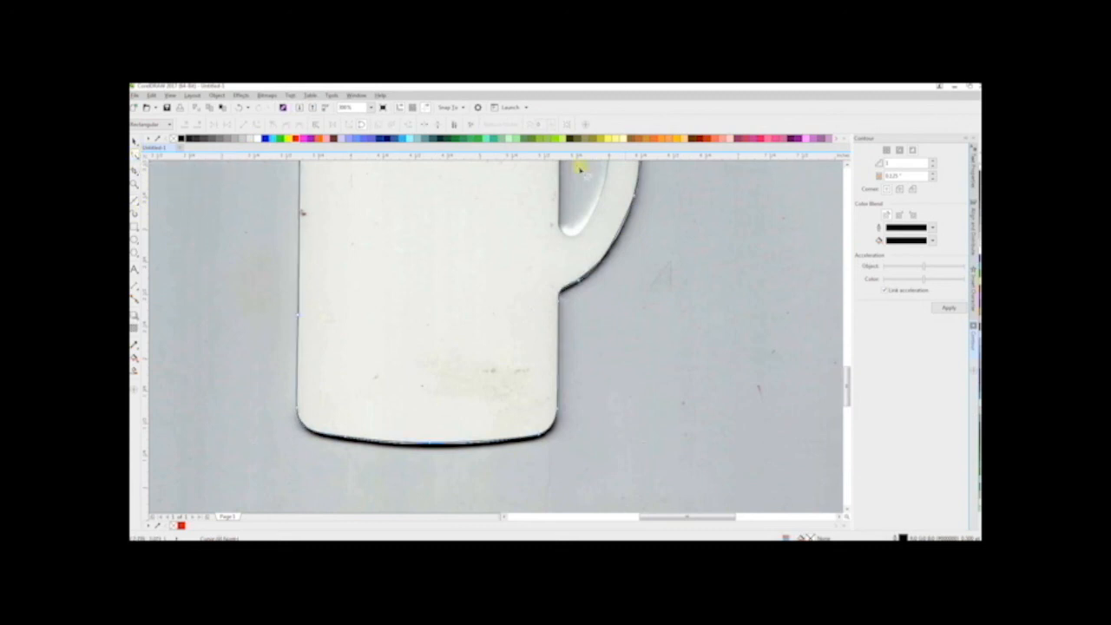
{"action": "left_click", "coordinate": [848, 160]}
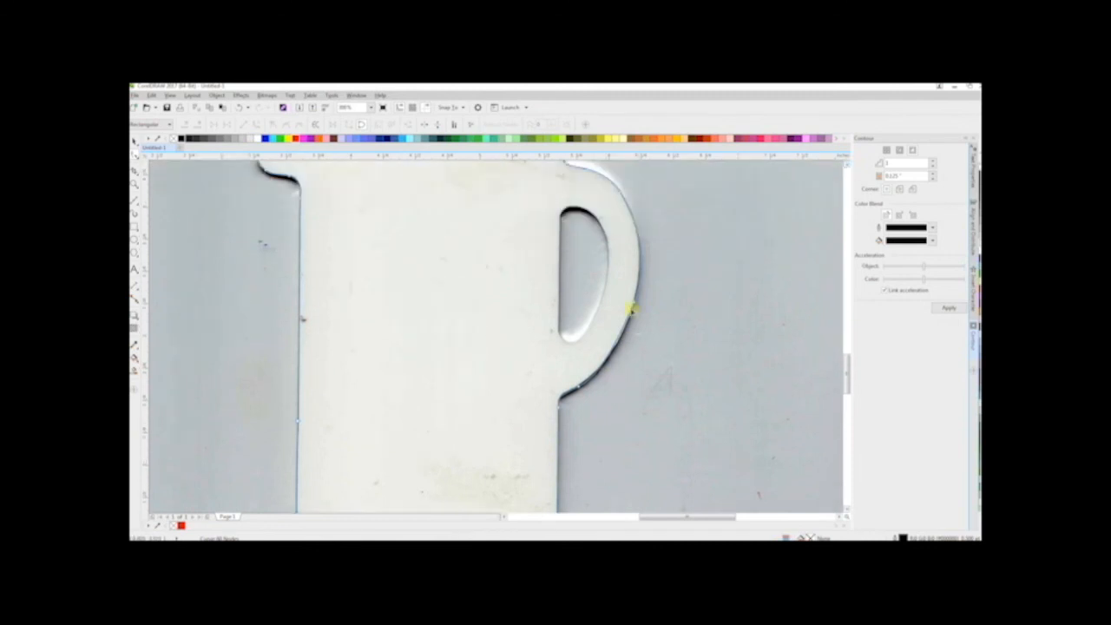
{"action": "left_click", "coordinate": [635, 300]}
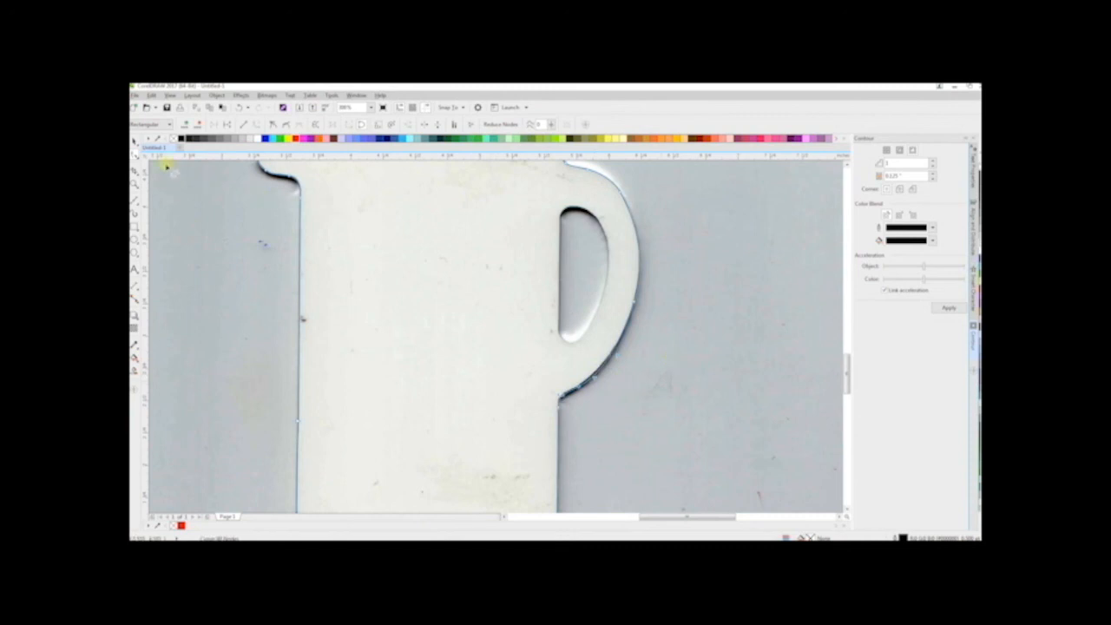
Leave node editing and draw an ellipse about 0.18 by 0.2 inches over the hanging hole.
{"action": "left_click", "coordinate": [134, 141]}
{"action": "left_click", "coordinate": [246, 265]}
{"action": "scroll", "coordinate": [310, 290], "scroll_direction": "down", "scroll_amount": 2}
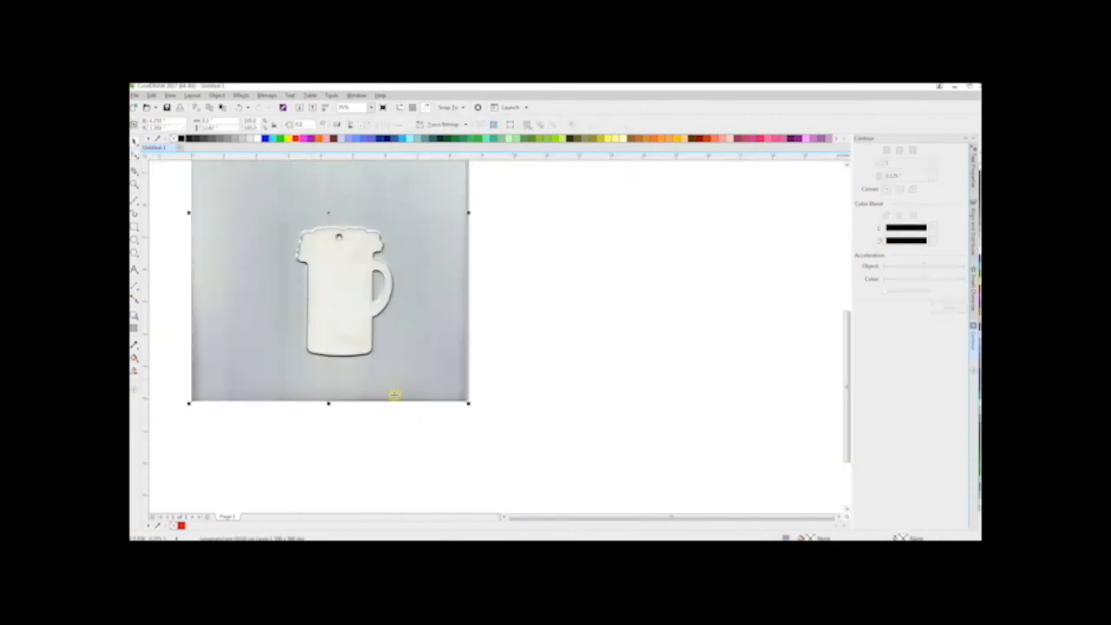
{"action": "scroll", "coordinate": [310, 269], "scroll_direction": "up", "scroll_amount": 2}
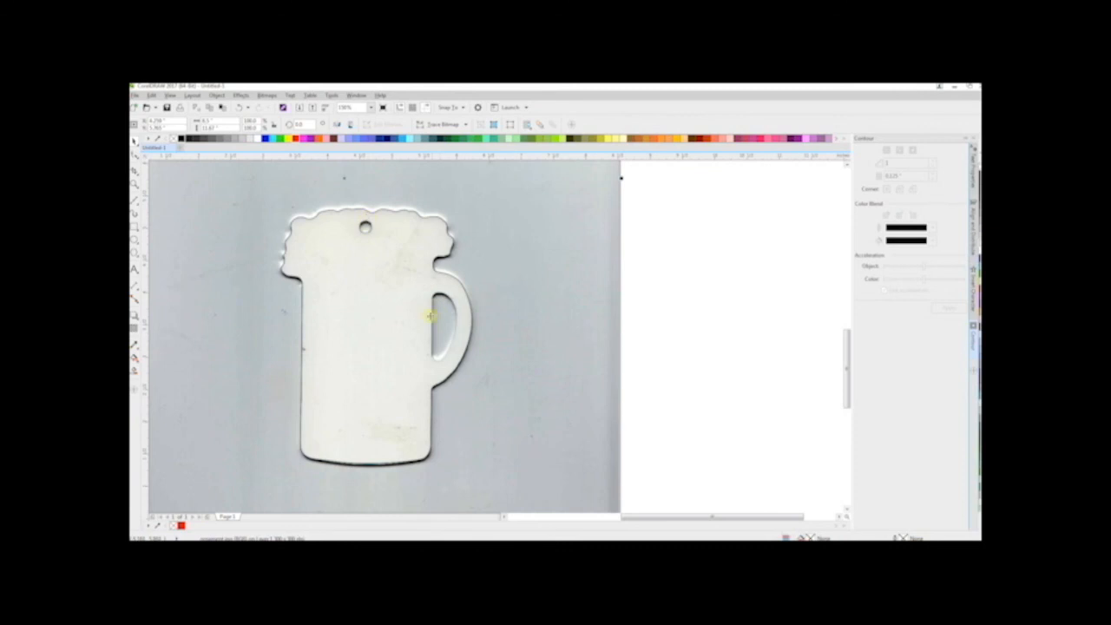
{"action": "scroll", "coordinate": [338, 185], "scroll_direction": "up", "scroll_amount": 2}
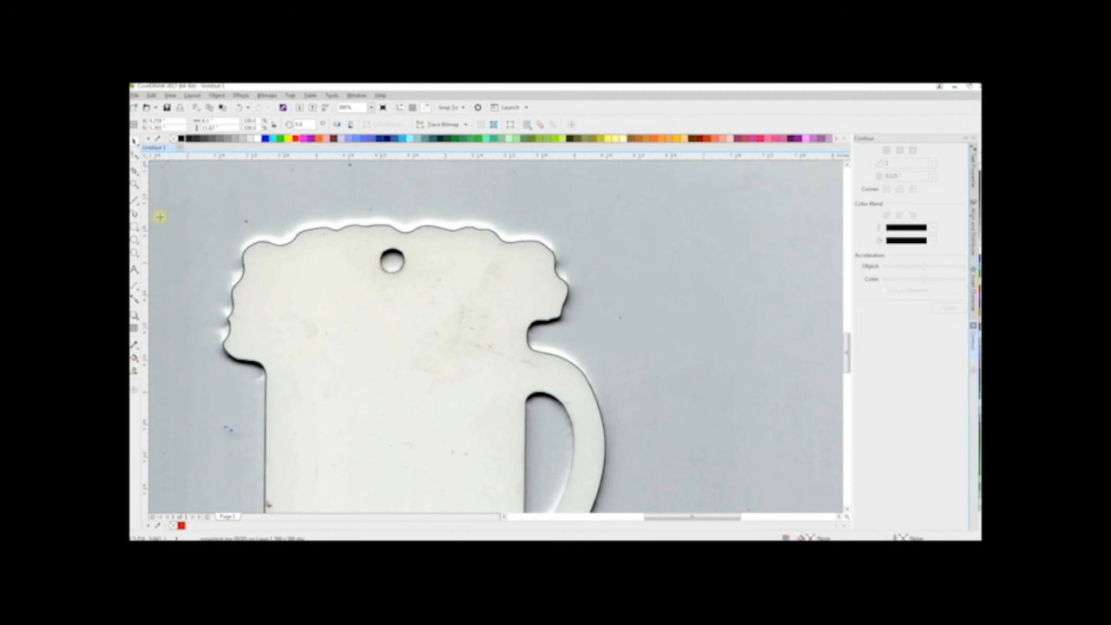
{"action": "left_click", "coordinate": [136, 241]}
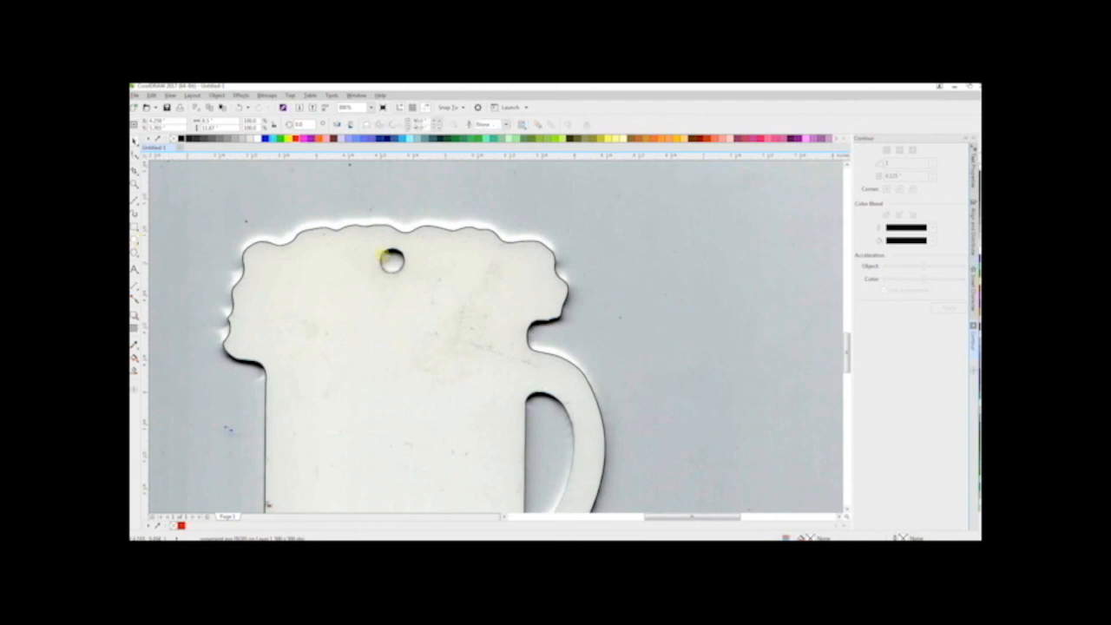
{"action": "left_click_drag", "start_coordinate": [383, 254], "coordinate": [404, 274]}
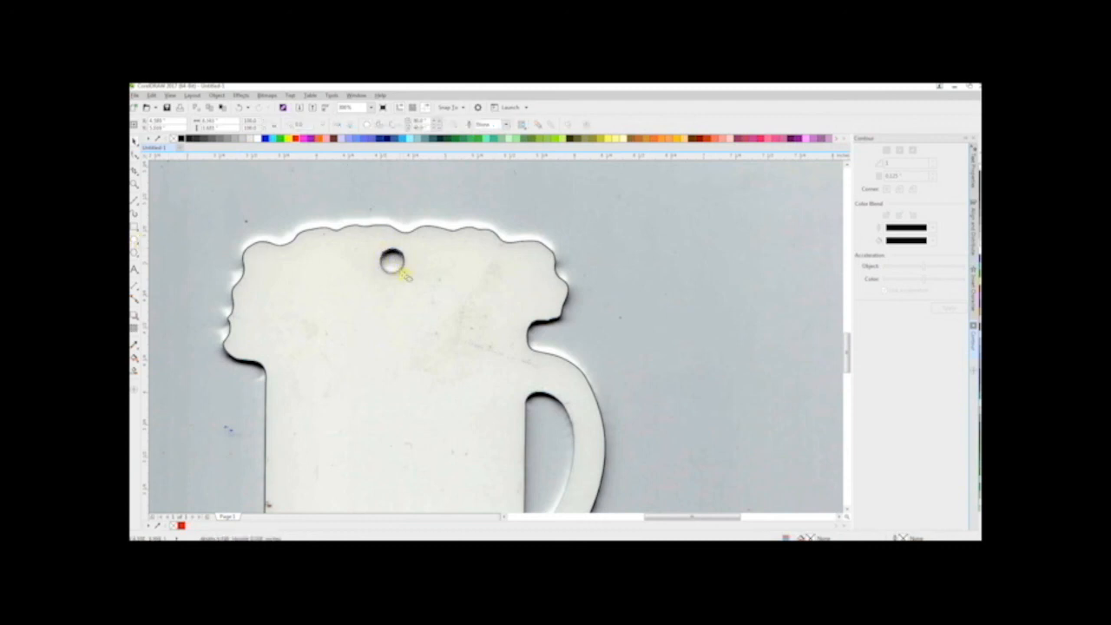
{"action": "left_click_drag", "start_coordinate": [403, 274], "coordinate": [406, 275]}
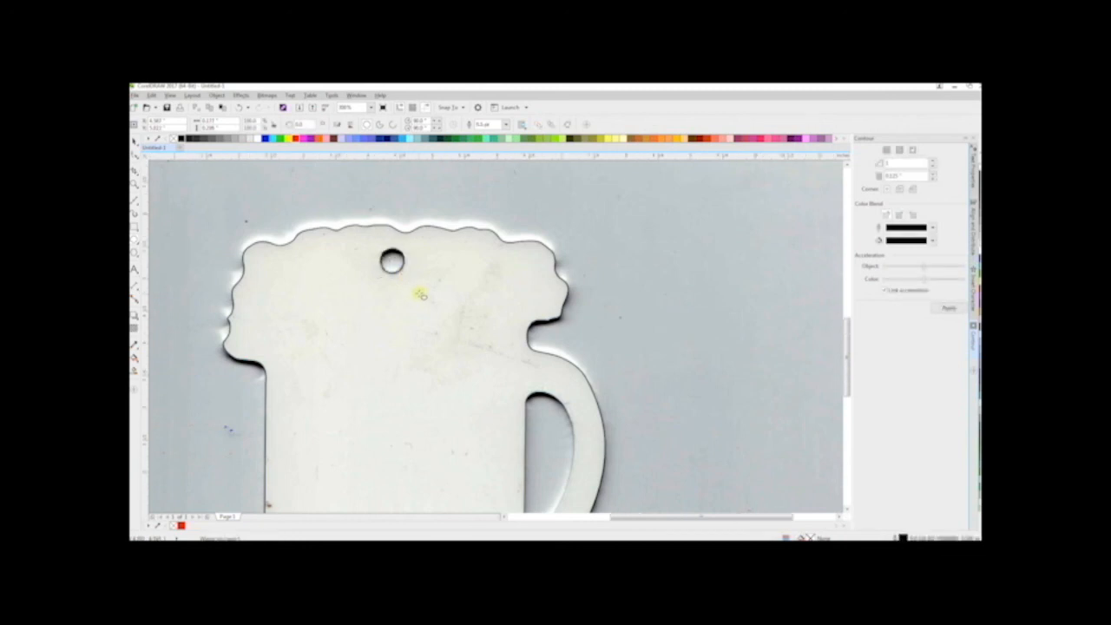
Trace the handle opening as a closed shape, following its straight left side, rounded bottom, curved right side and top.
{"action": "scroll", "coordinate": [423, 297], "scroll_direction": "down", "scroll_amount": 2}
{"action": "scroll", "coordinate": [509, 407], "scroll_direction": "up", "scroll_amount": 2}
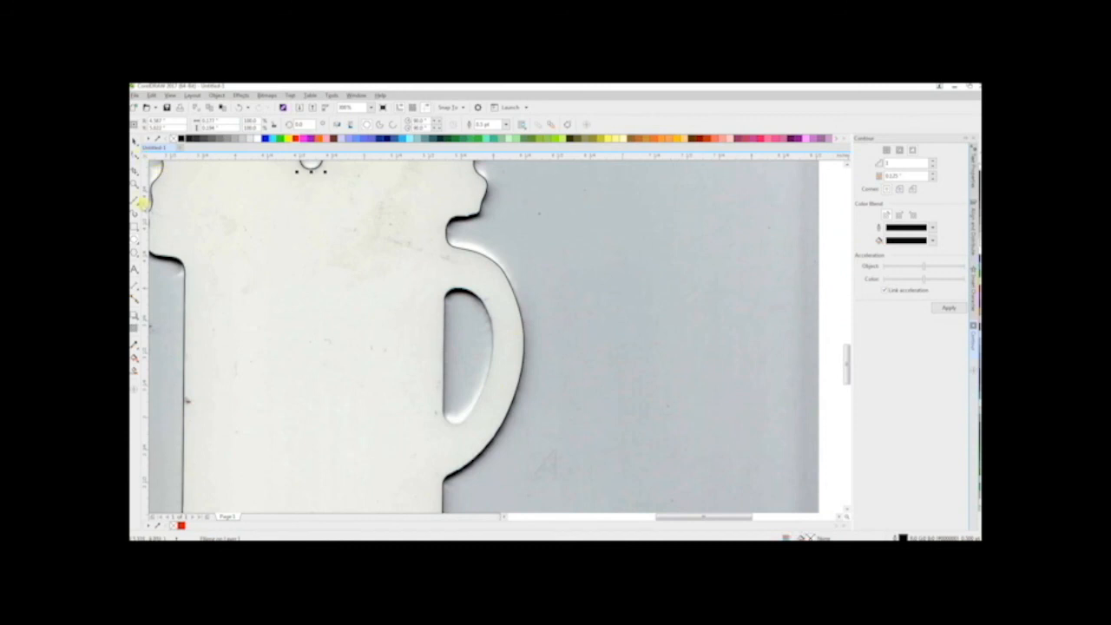
{"action": "left_click", "coordinate": [137, 198]}
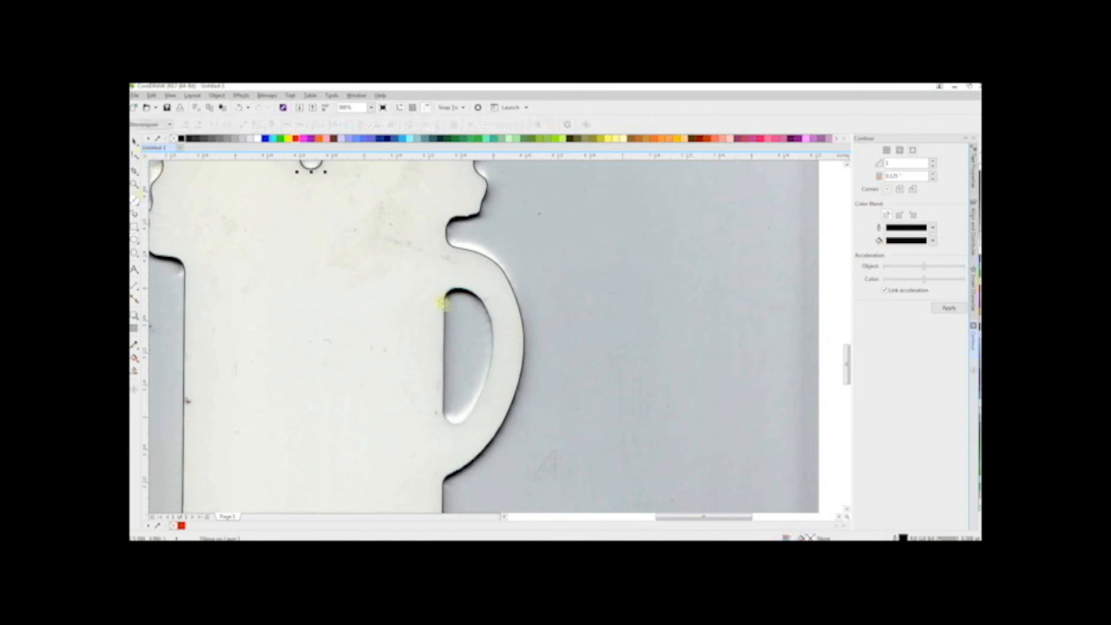
{"action": "left_click", "coordinate": [444, 306]}
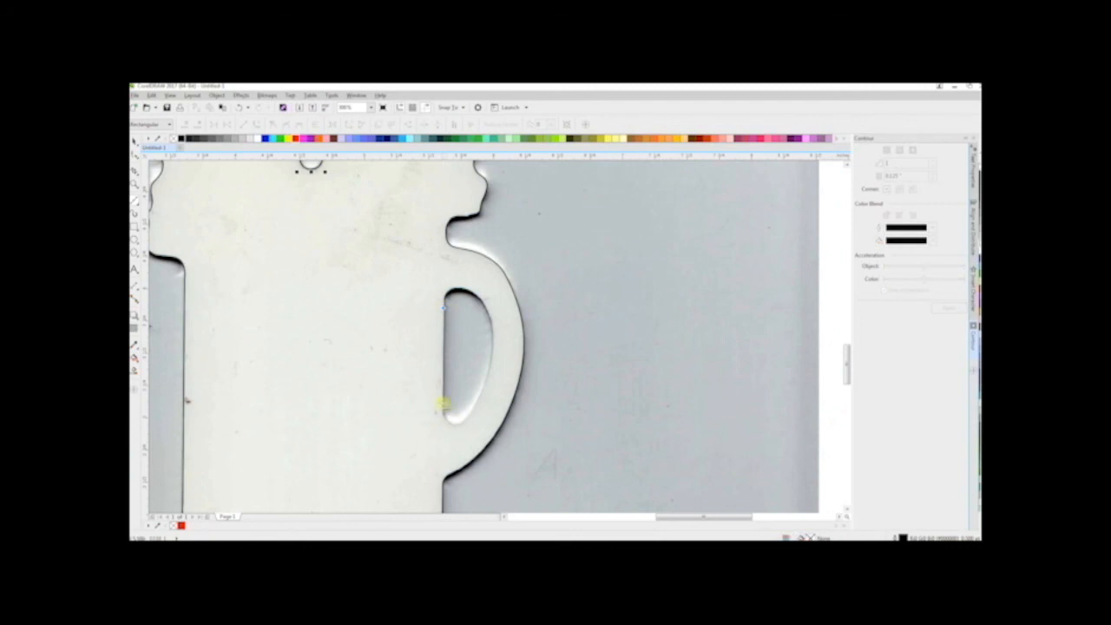
{"action": "left_click", "coordinate": [443, 404]}
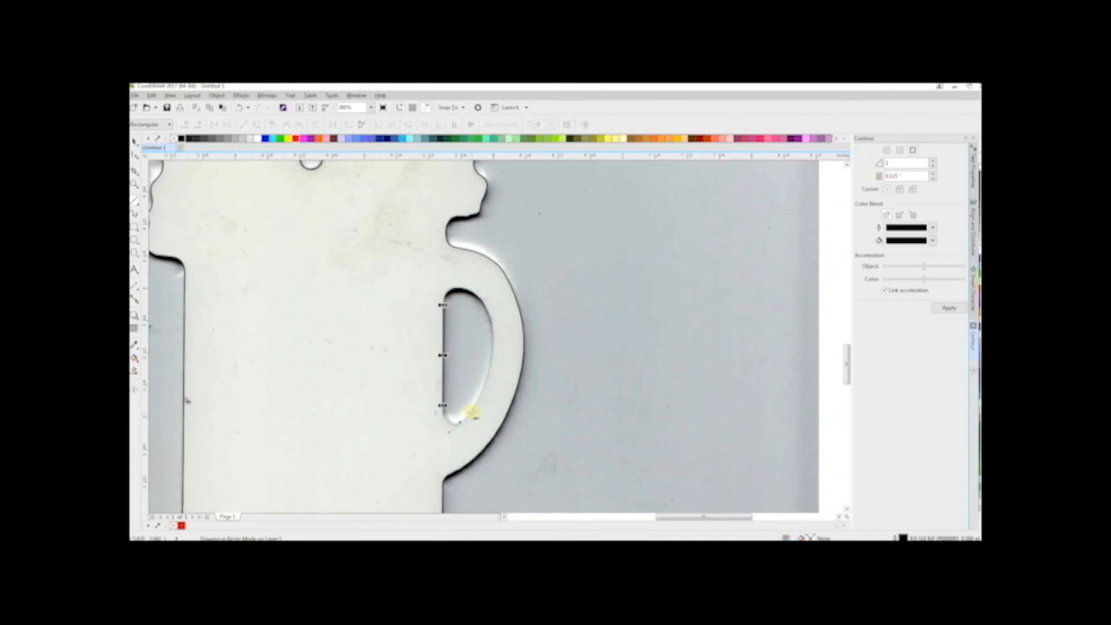
{"action": "left_click", "coordinate": [456, 423]}
{"action": "left_click", "coordinate": [494, 330]}
{"action": "left_click", "coordinate": [489, 304]}
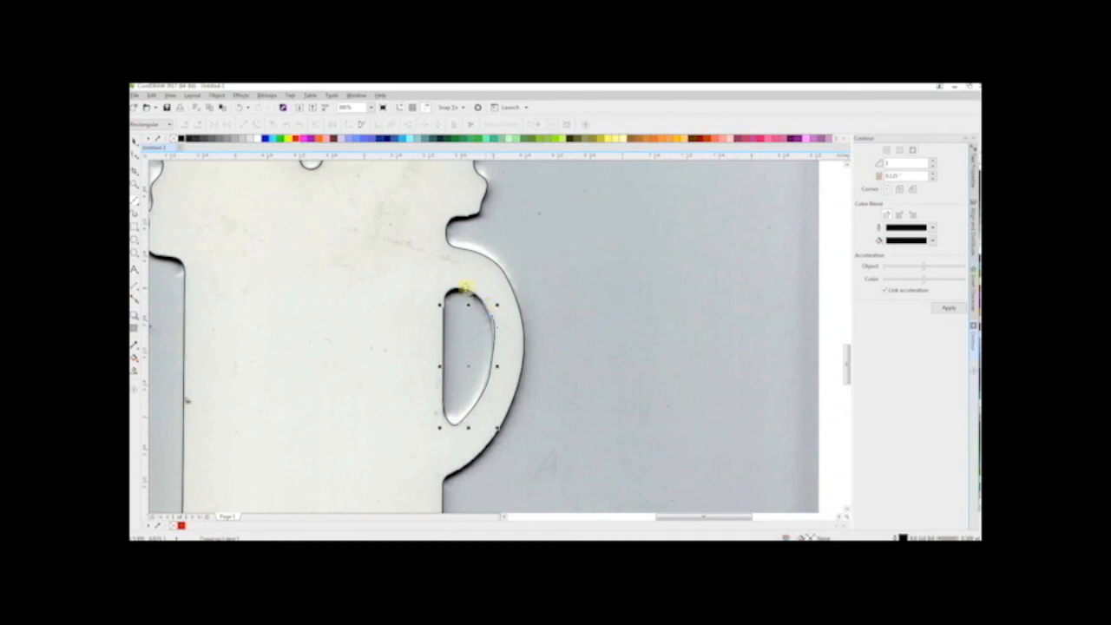
{"action": "left_click", "coordinate": [452, 292]}
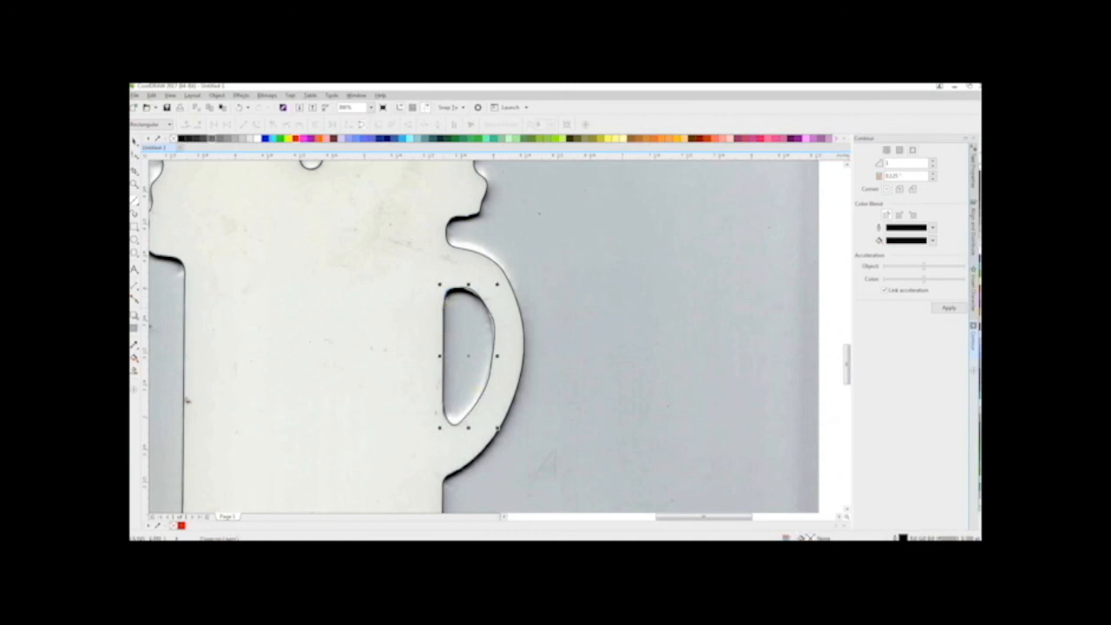
Move the scanned image off the traced mug shapes and delete it.
{"action": "left_click", "coordinate": [605, 312]}
{"action": "scroll", "coordinate": [605, 310], "scroll_direction": "down", "scroll_amount": 5}
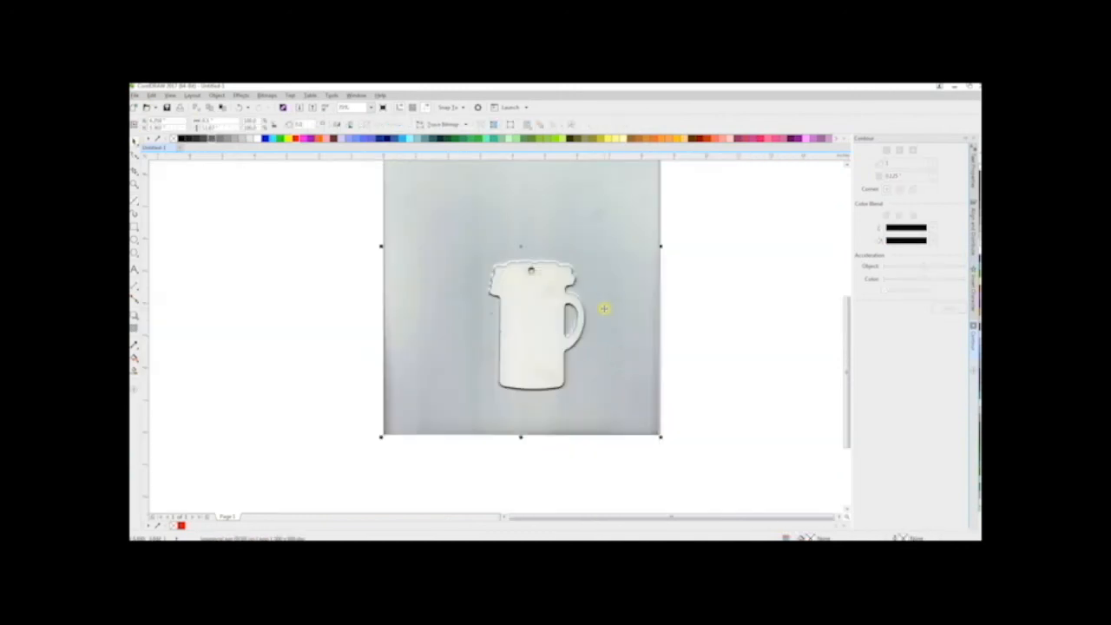
{"action": "left_click", "coordinate": [737, 252]}
{"action": "left_click_drag", "start_coordinate": [633, 303], "coordinate": [368, 292]}
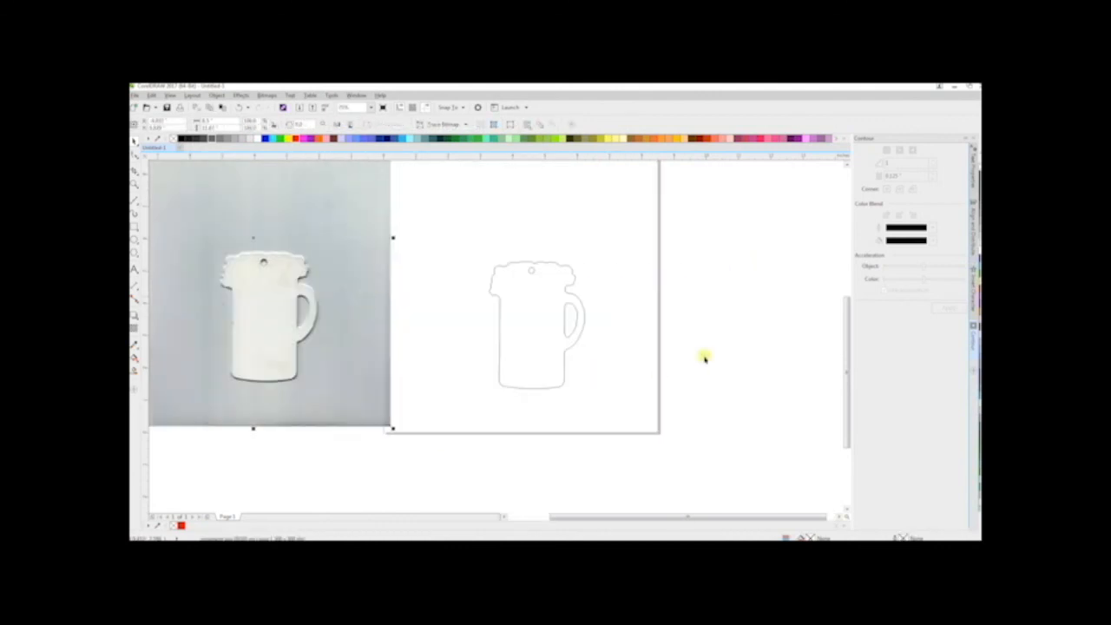
{"action": "left_click", "coordinate": [365, 384]}
{"action": "key", "text": "Delete"}
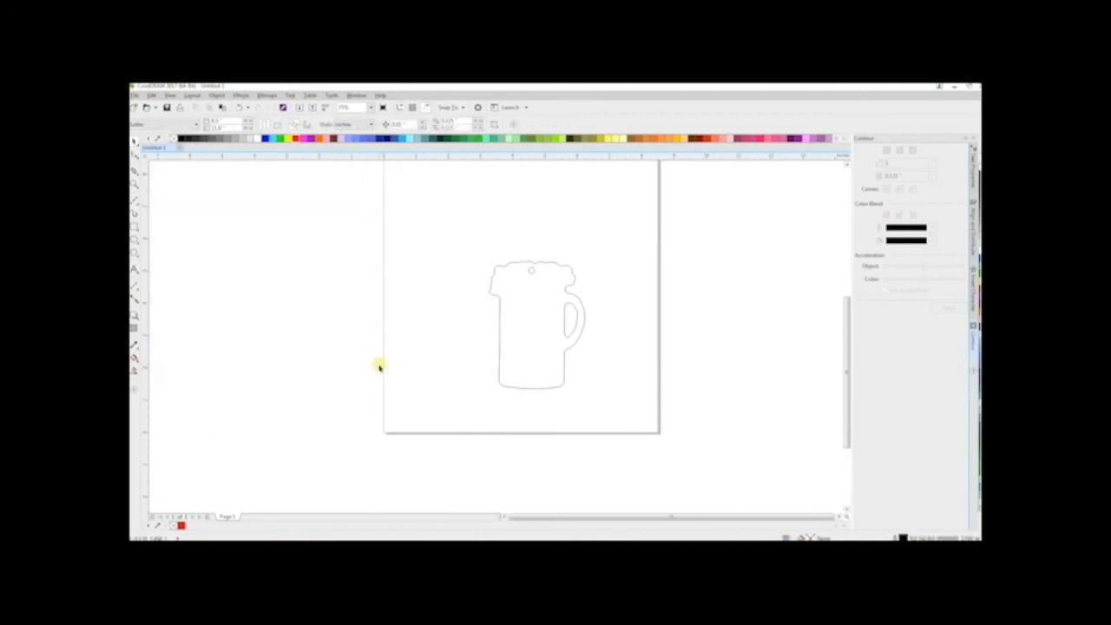
Select the mug outline, hanging hole and handle opening together and give them a red outline.
{"action": "left_click", "coordinate": [531, 274]}
{"action": "left_click_drag", "start_coordinate": [465, 240], "coordinate": [602, 439]}
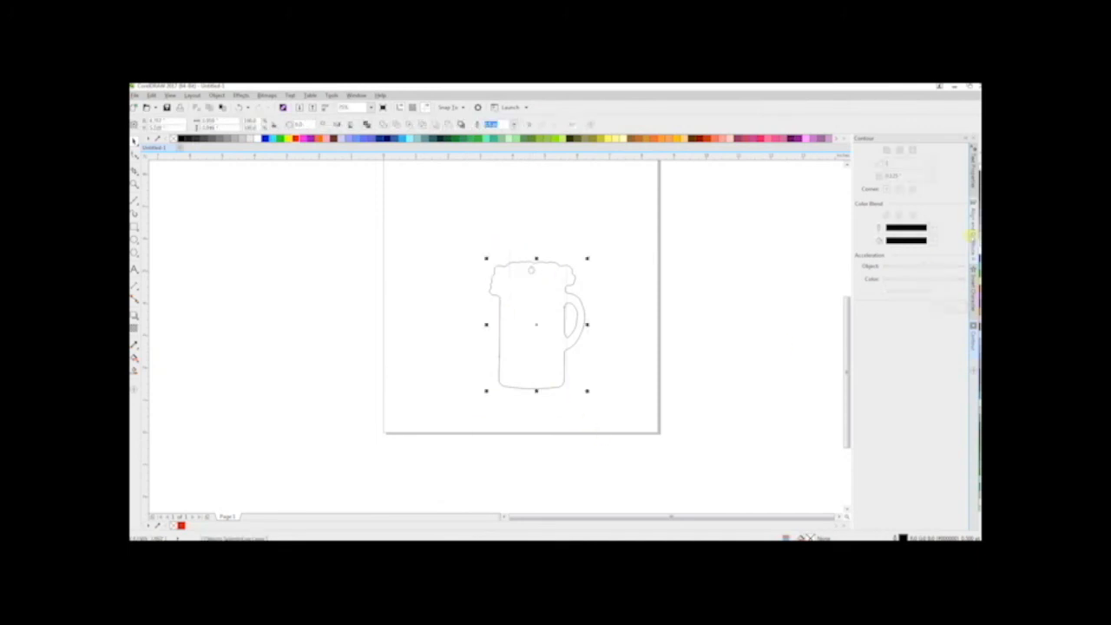
{"action": "right_click", "coordinate": [296, 139]}
{"action": "left_click", "coordinate": [452, 326]}
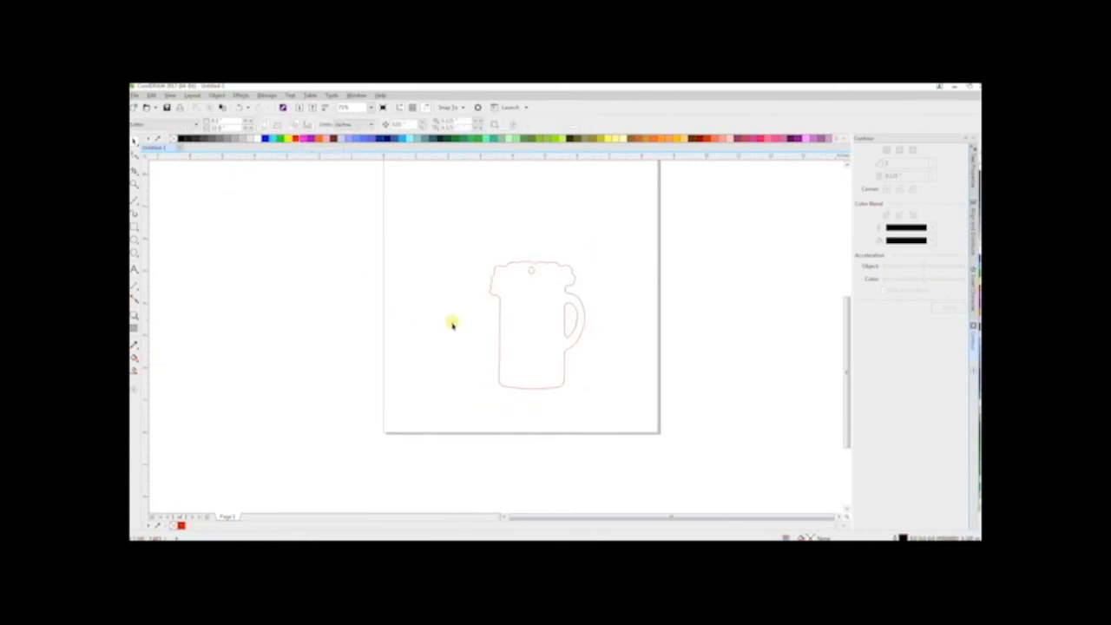
Apply a one-step outside contour with a 0.125-inch offset to the mug outline and break the contour group apart.
{"action": "scroll", "coordinate": [596, 276], "scroll_direction": "up", "scroll_amount": 2}
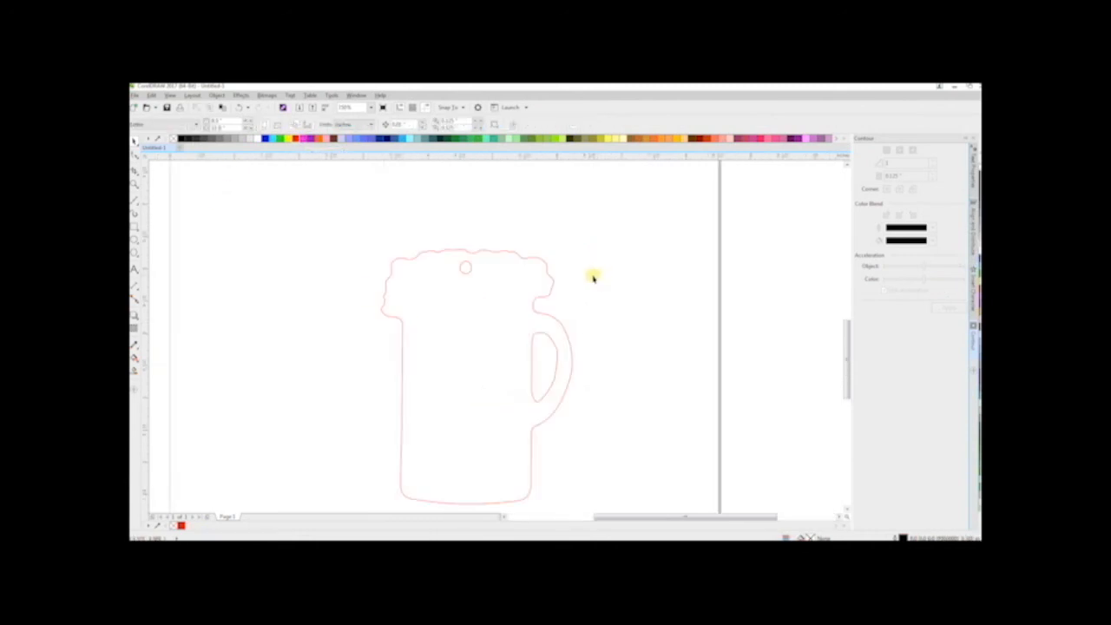
{"action": "left_click", "coordinate": [551, 286]}
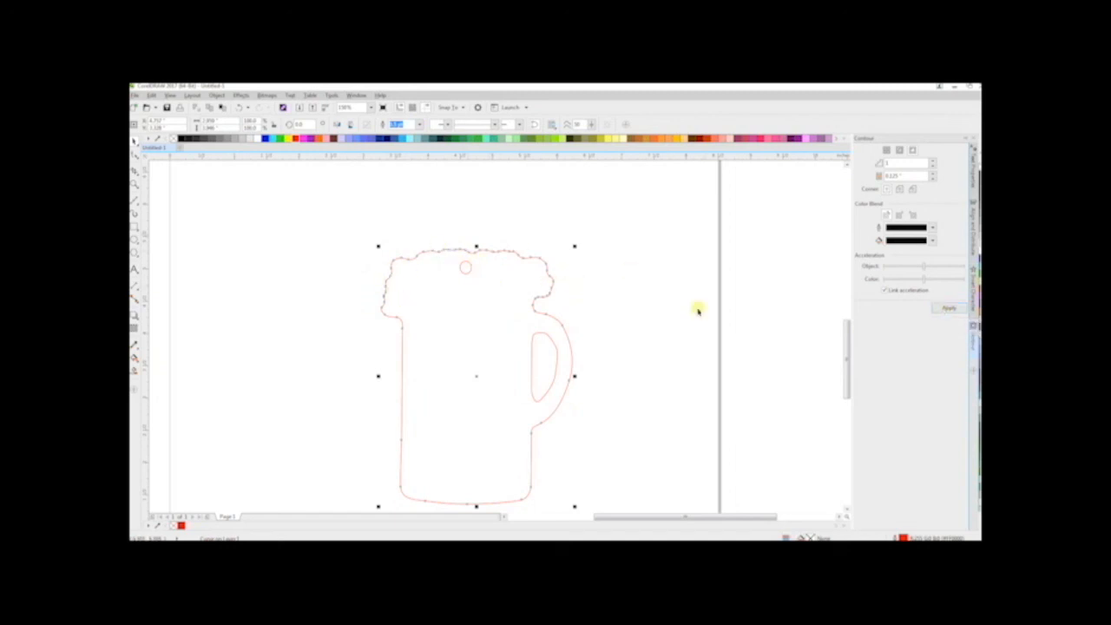
{"action": "left_click", "coordinate": [948, 309]}
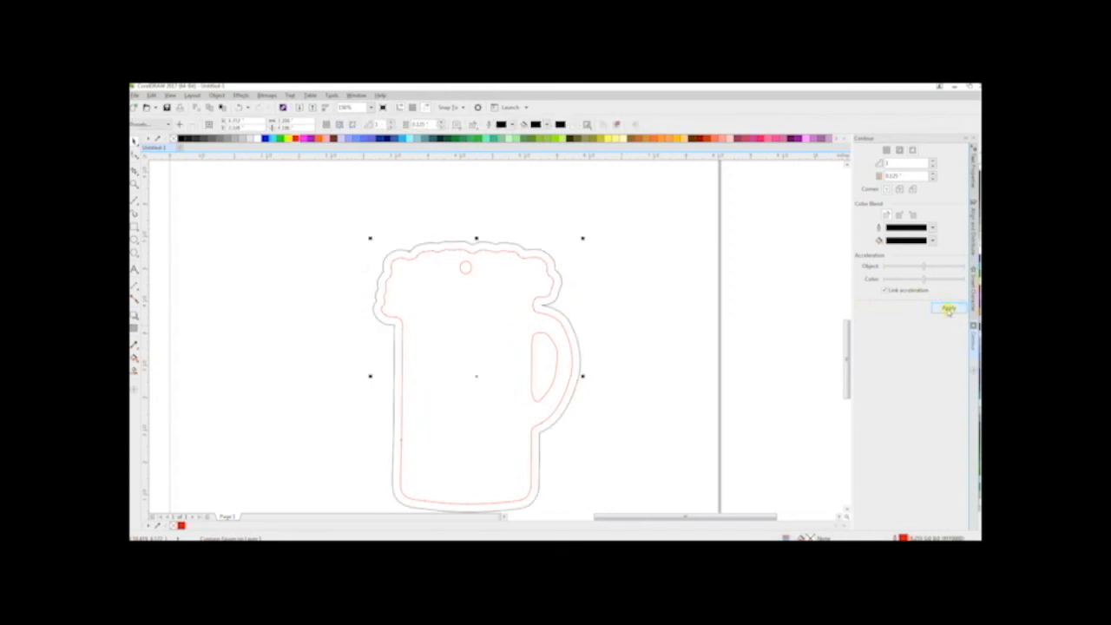
{"action": "right_click", "coordinate": [564, 415]}
{"action": "left_click", "coordinate": [605, 297]}
{"action": "left_click", "coordinate": [637, 344]}
Apply a one-step inside contour with a 0.125-inch offset to the handle opening.
{"action": "left_click", "coordinate": [556, 354]}
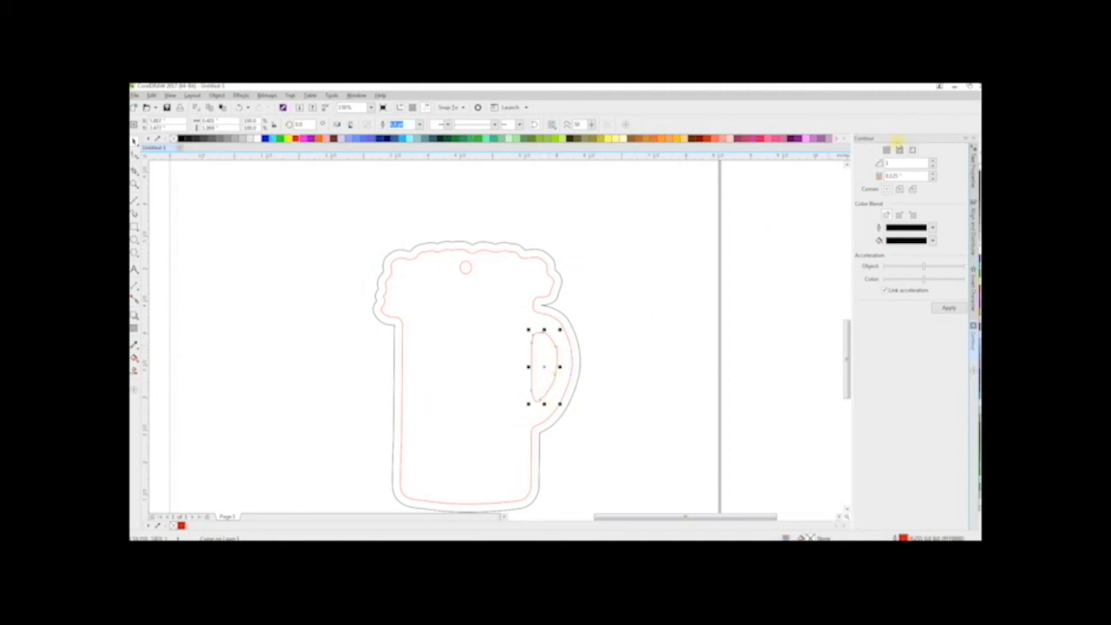
{"action": "left_click", "coordinate": [900, 151]}
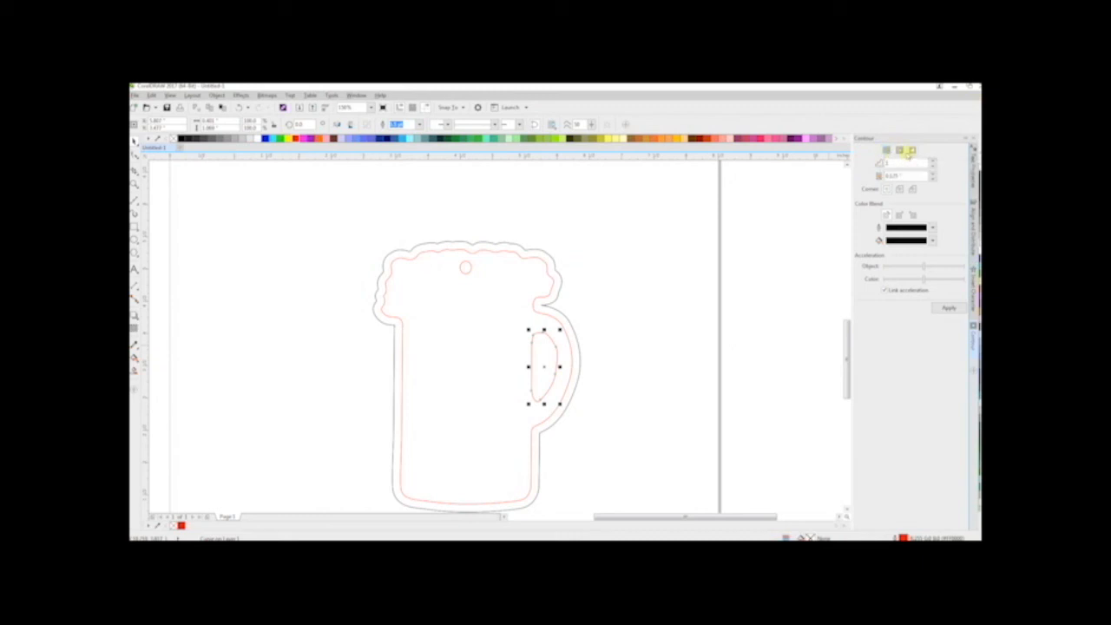
{"action": "left_click", "coordinate": [944, 308]}
{"action": "left_click", "coordinate": [673, 402]}
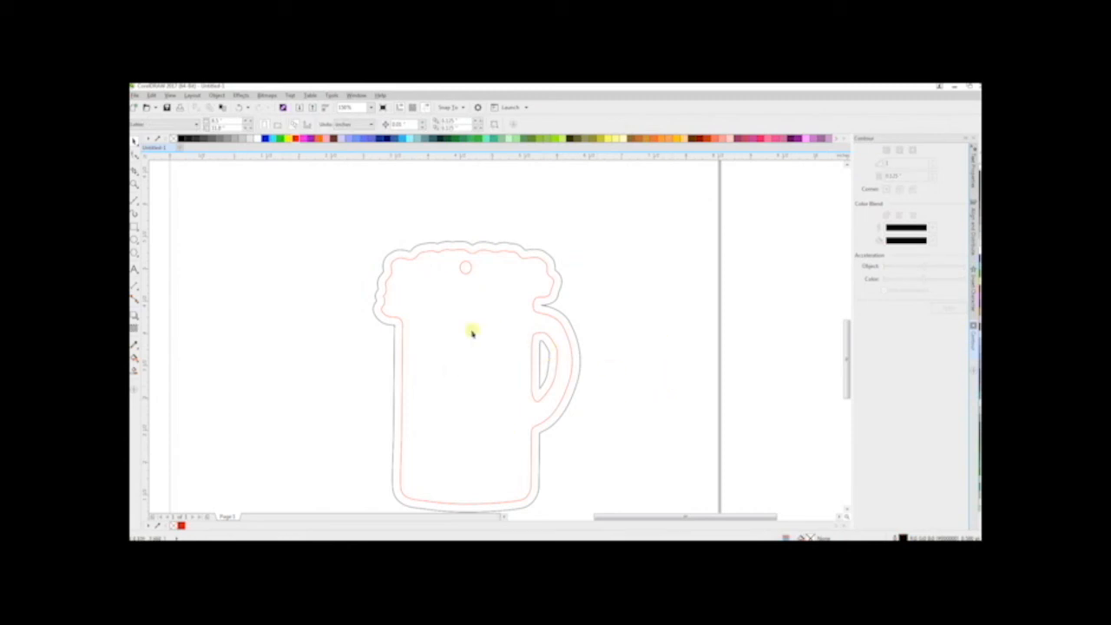
Break the handle opening's contour group apart so its inner offset line is a separate object.
{"action": "scroll", "coordinate": [590, 376], "scroll_direction": "down", "scroll_amount": 3}
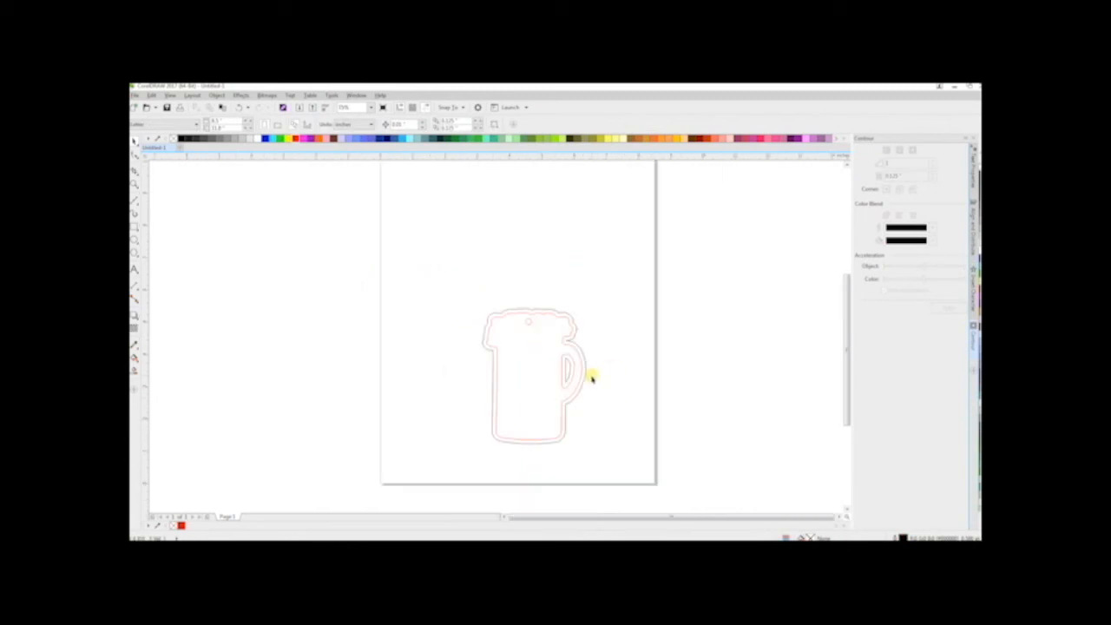
{"action": "scroll", "coordinate": [582, 389], "scroll_direction": "up", "scroll_amount": 3}
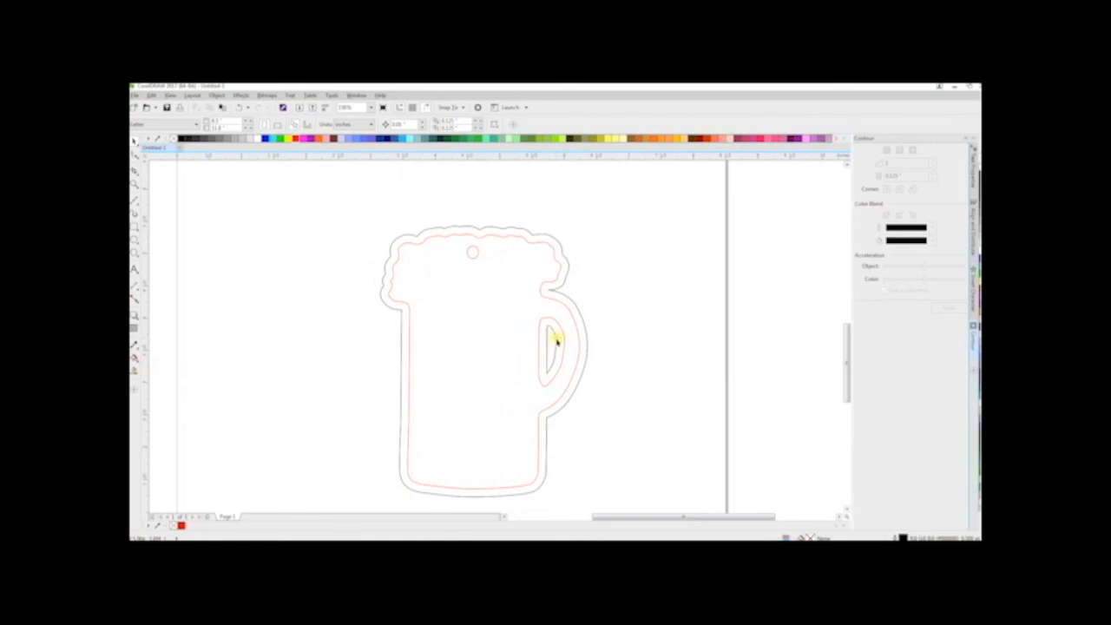
{"action": "left_click", "coordinate": [556, 343]}
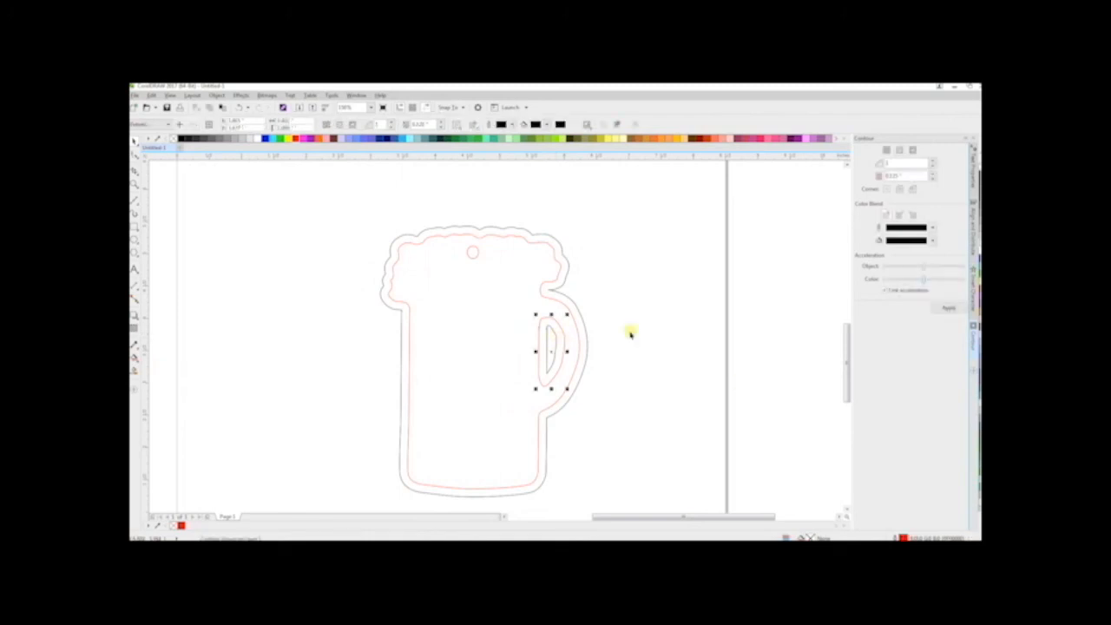
{"action": "right_click", "coordinate": [558, 348]}
{"action": "left_click", "coordinate": [579, 361]}
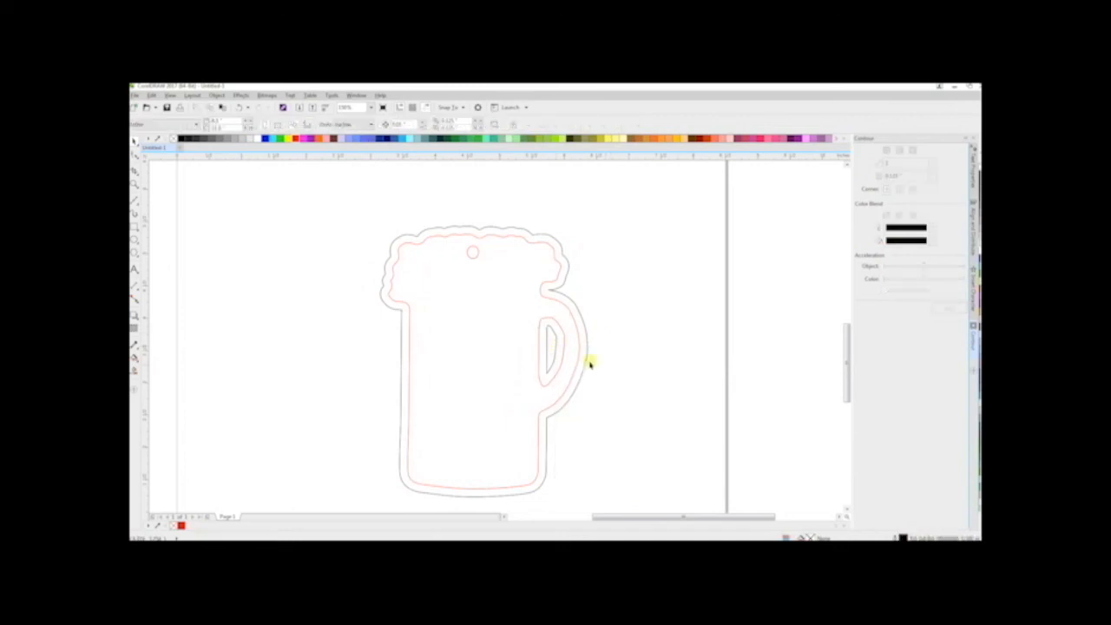
{"action": "left_click", "coordinate": [551, 354]}
{"action": "left_click", "coordinate": [645, 367]}
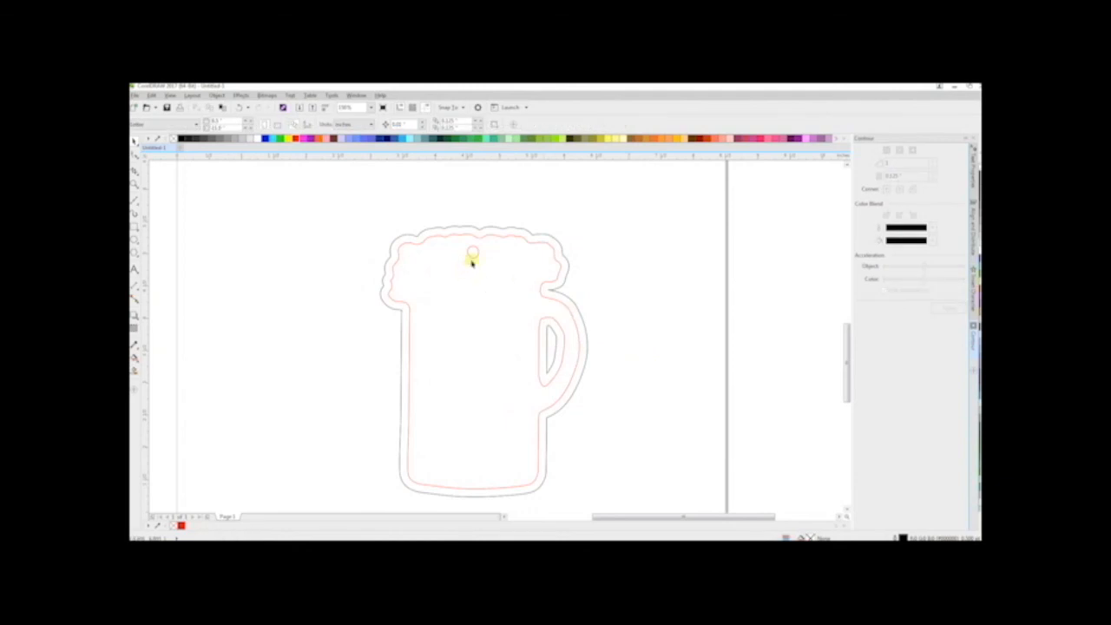